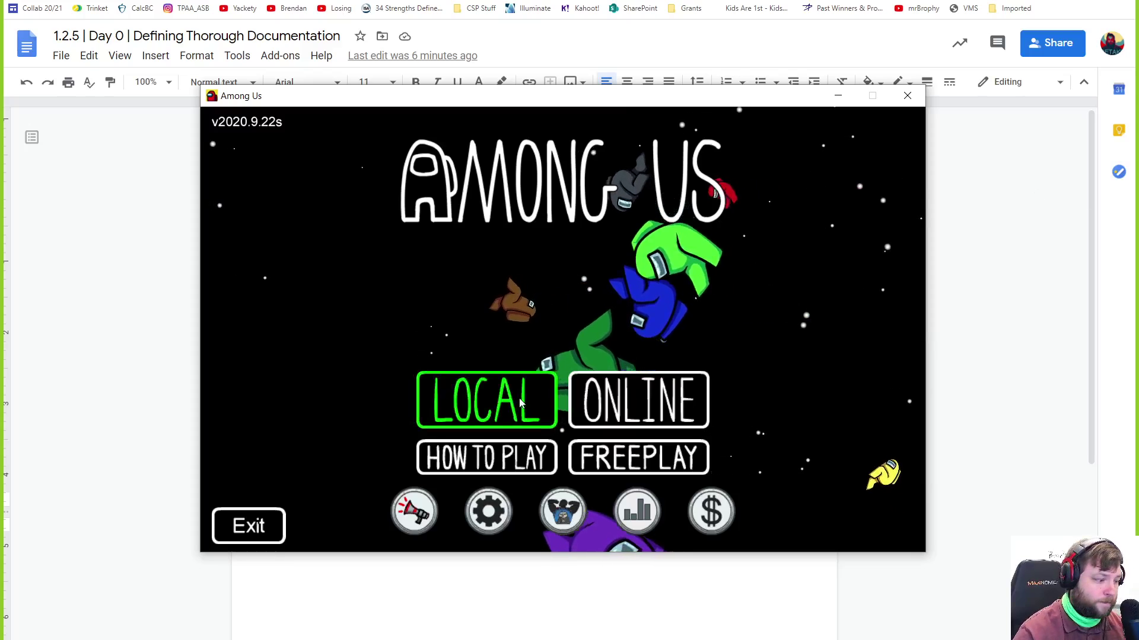
# Start a Freeplay practice game on The Skeld and snap the document window to the left half
pyautogui.click(654, 455)
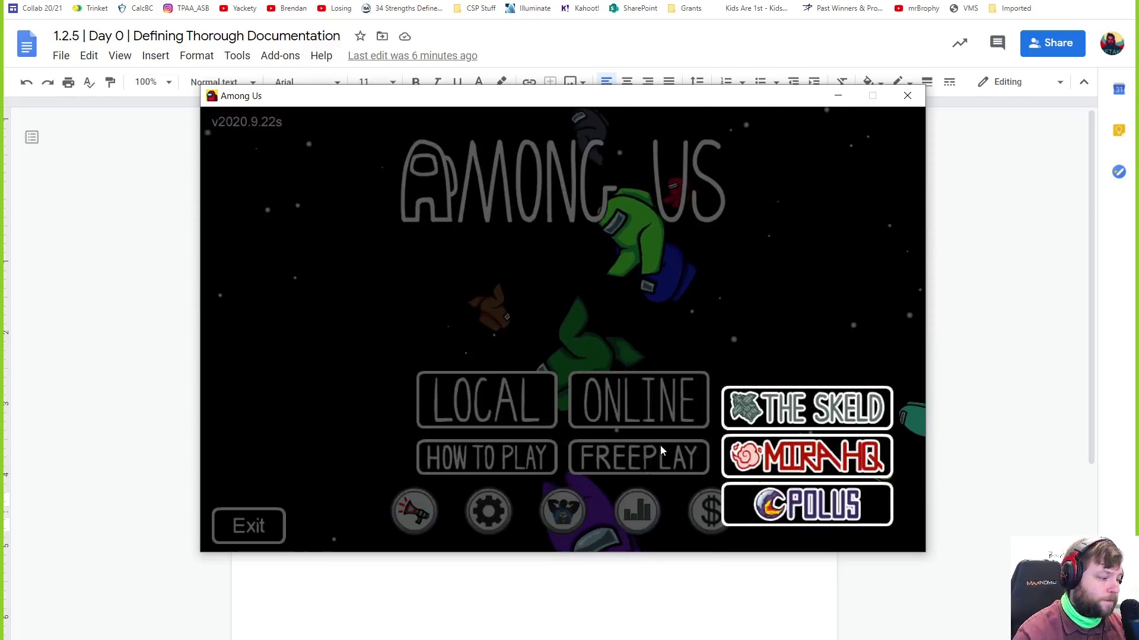
pyautogui.click(827, 415)
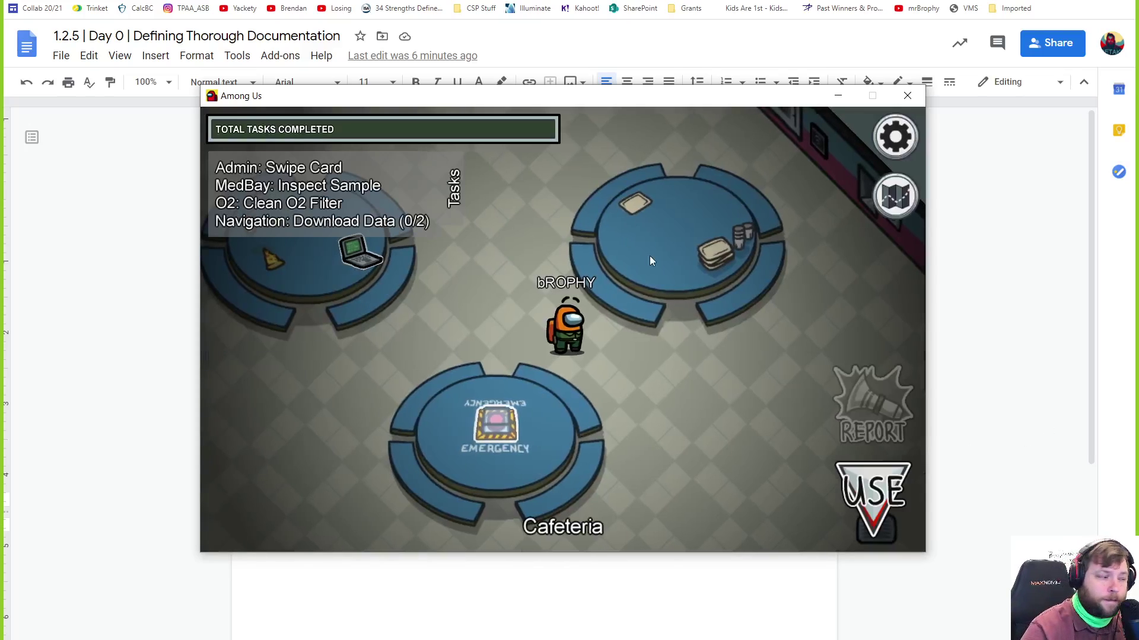
pyautogui.moveTo(772, 96); pyautogui.dragTo(896, 131)
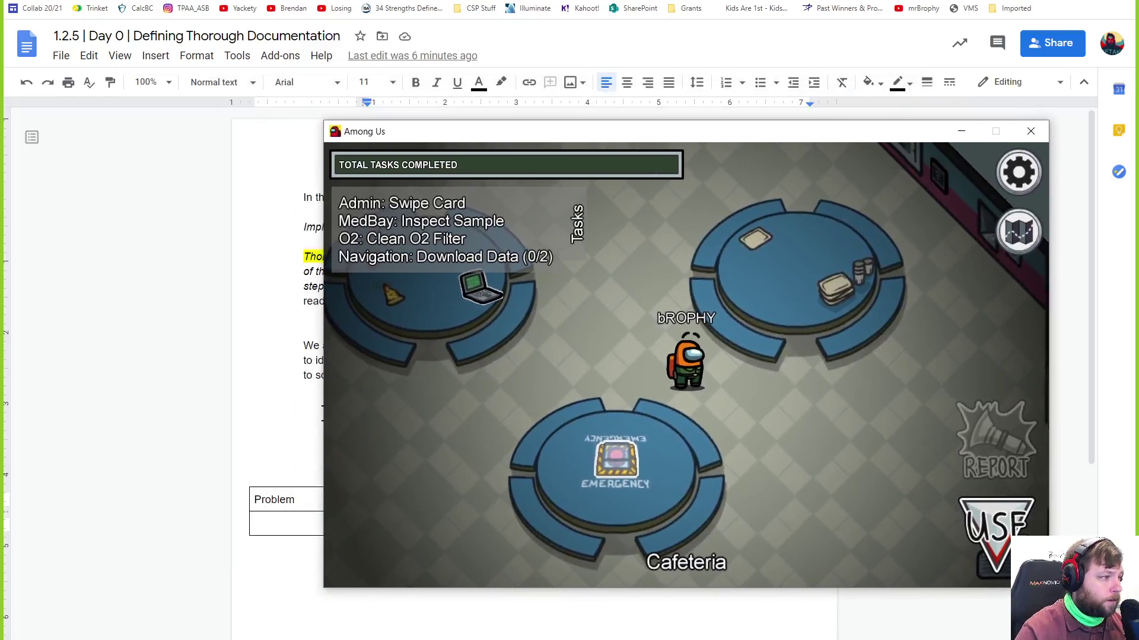
pyautogui.moveTo(702, 4); pyautogui.dragTo(5, 80)
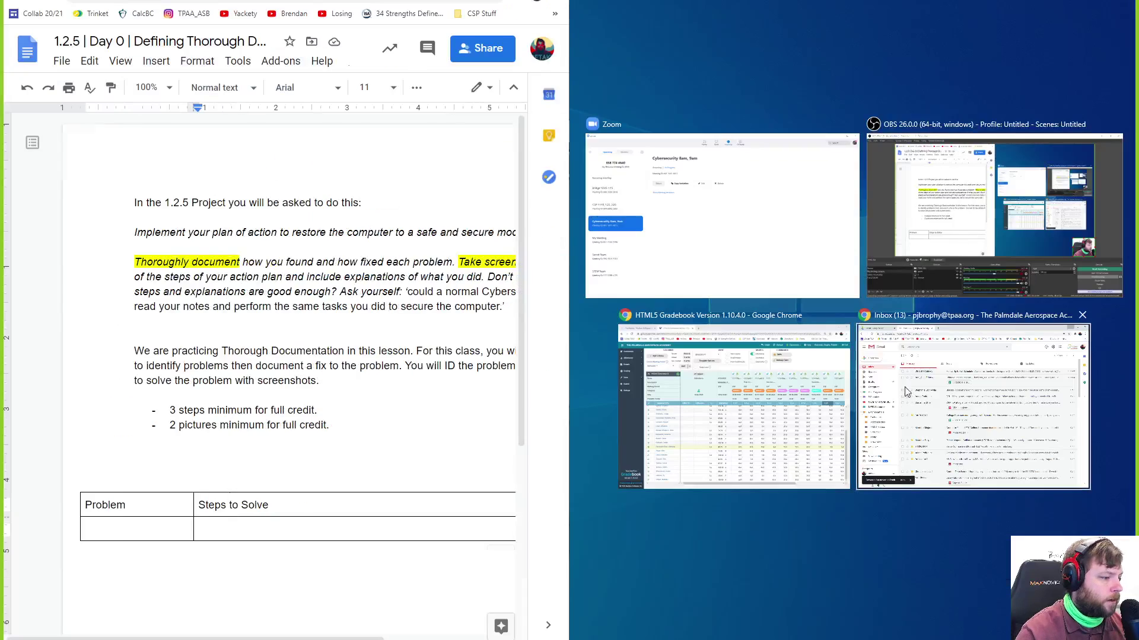
pyautogui.click(788, 117)
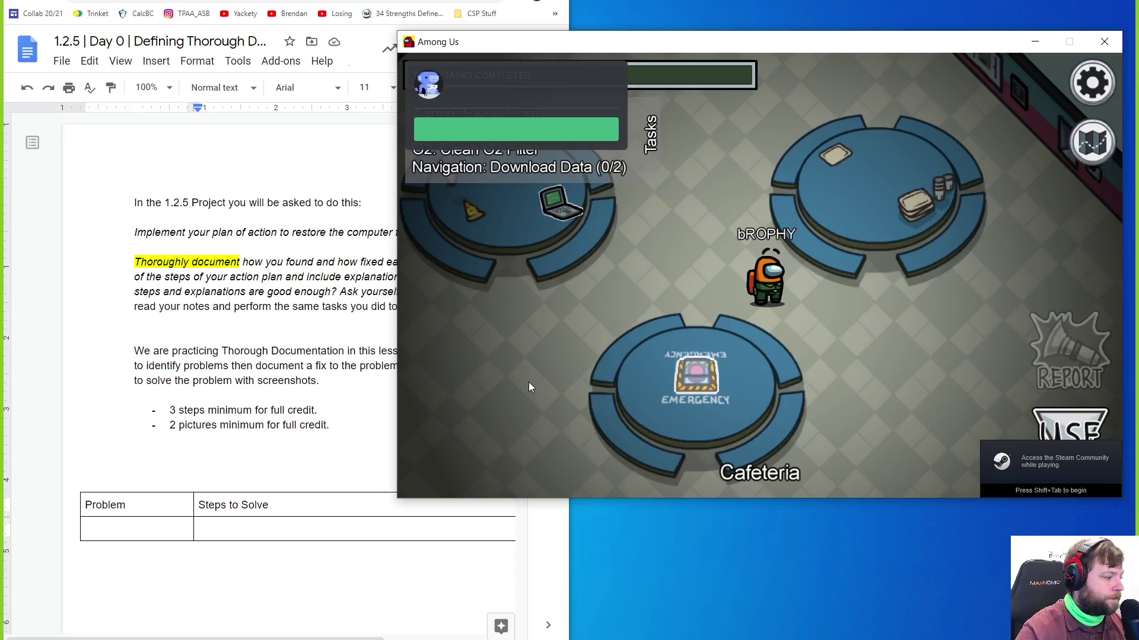
pyautogui.click(309, 440)
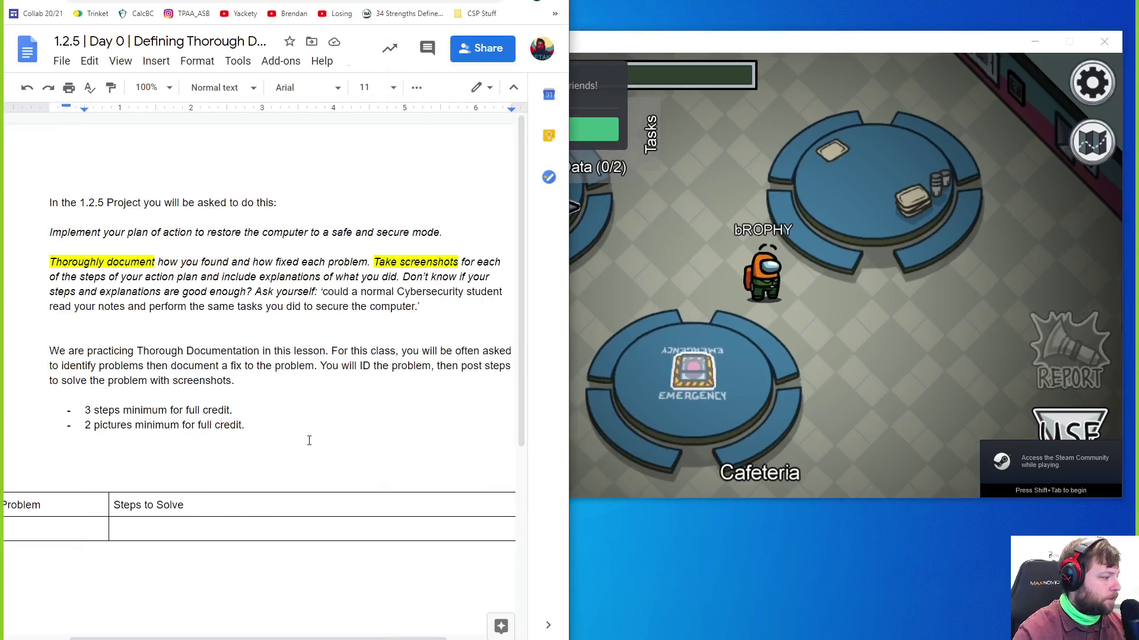
# Zoom the document out to 90% and resize its window edge to reveal more of the game
pyautogui.hotkey('ctrl', '+')
pyautogui.hotkey('ctrl', '-')
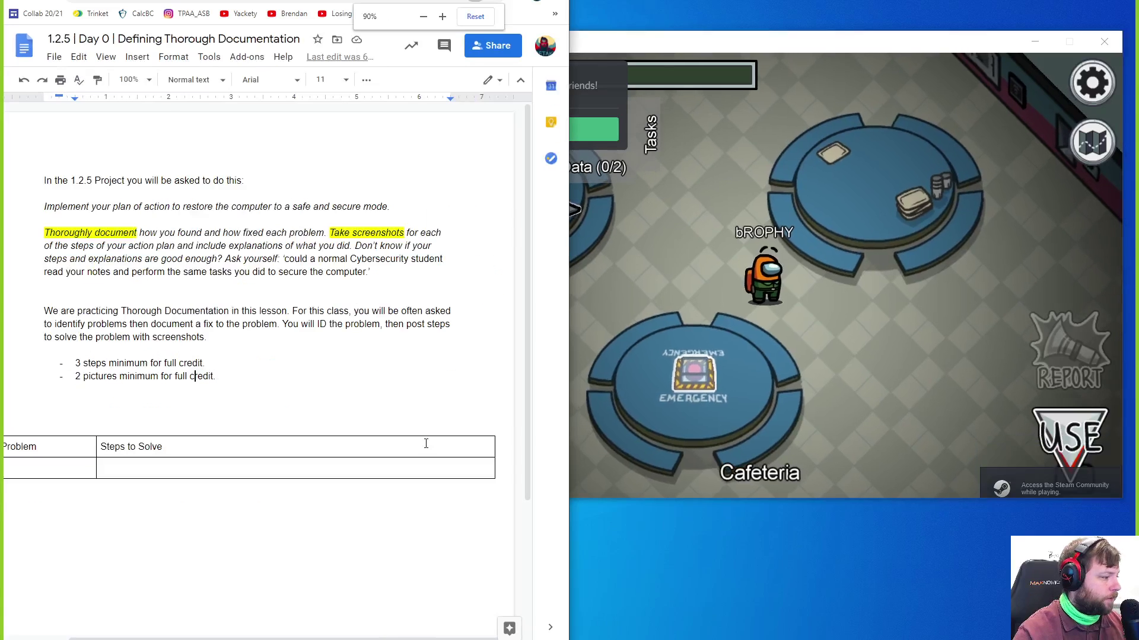
pyautogui.hotkey('ctrl', '-')
pyautogui.moveTo(569, 523); pyautogui.dragTo(437, 517)
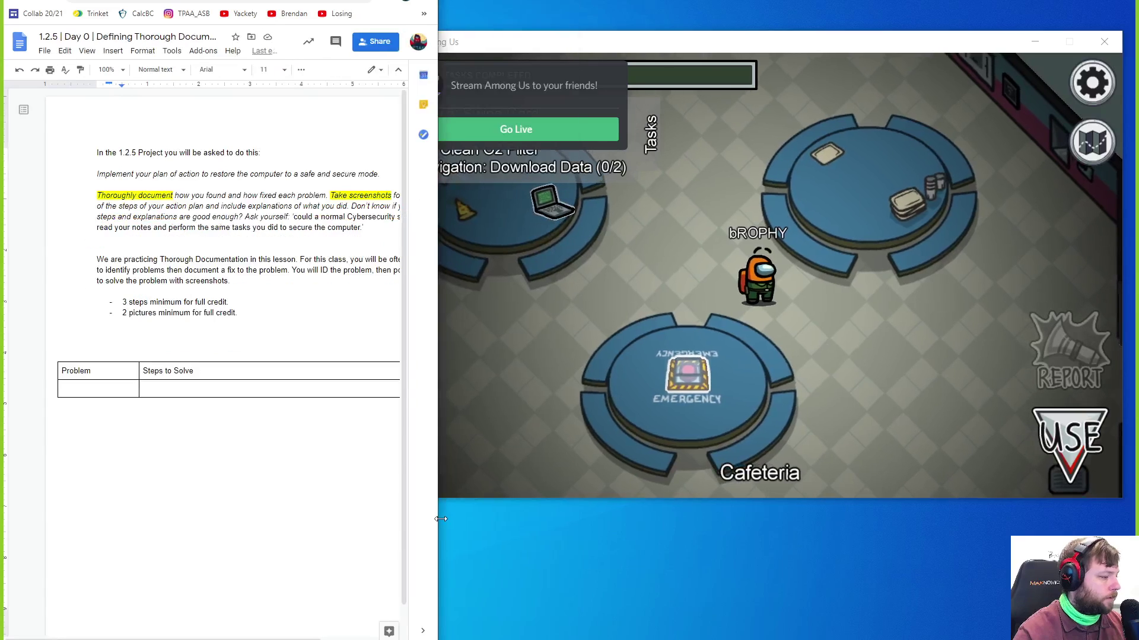
pyautogui.moveTo(437, 472); pyautogui.dragTo(498, 454)
# Widen the Problem column and enter the first problem, card swipe in admin
pyautogui.click(570, 442)
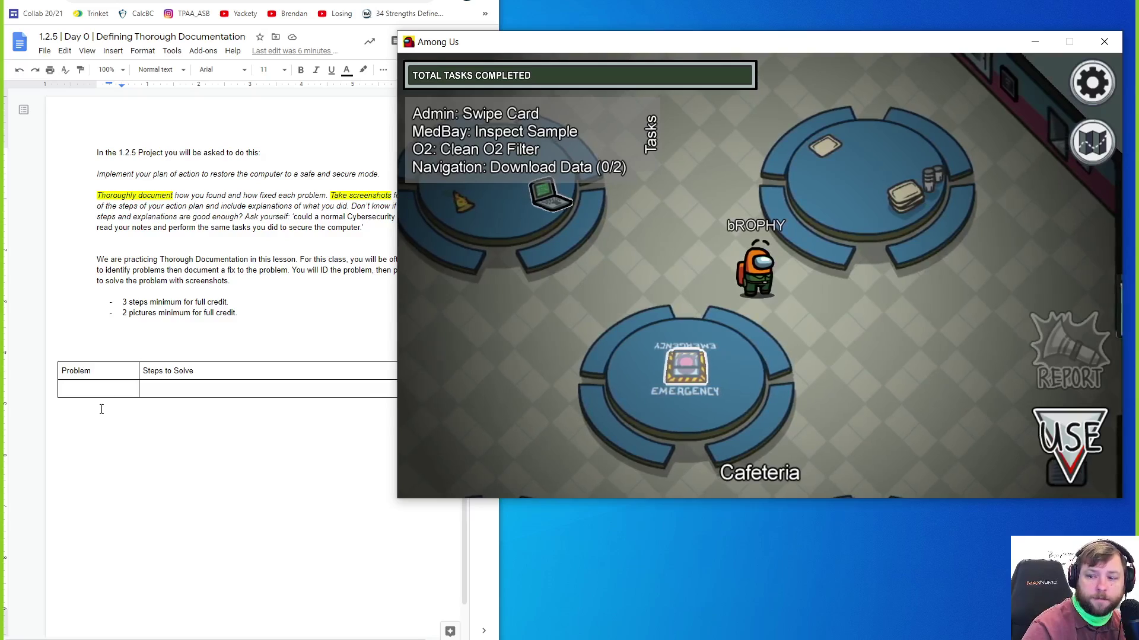
pyautogui.click(85, 392)
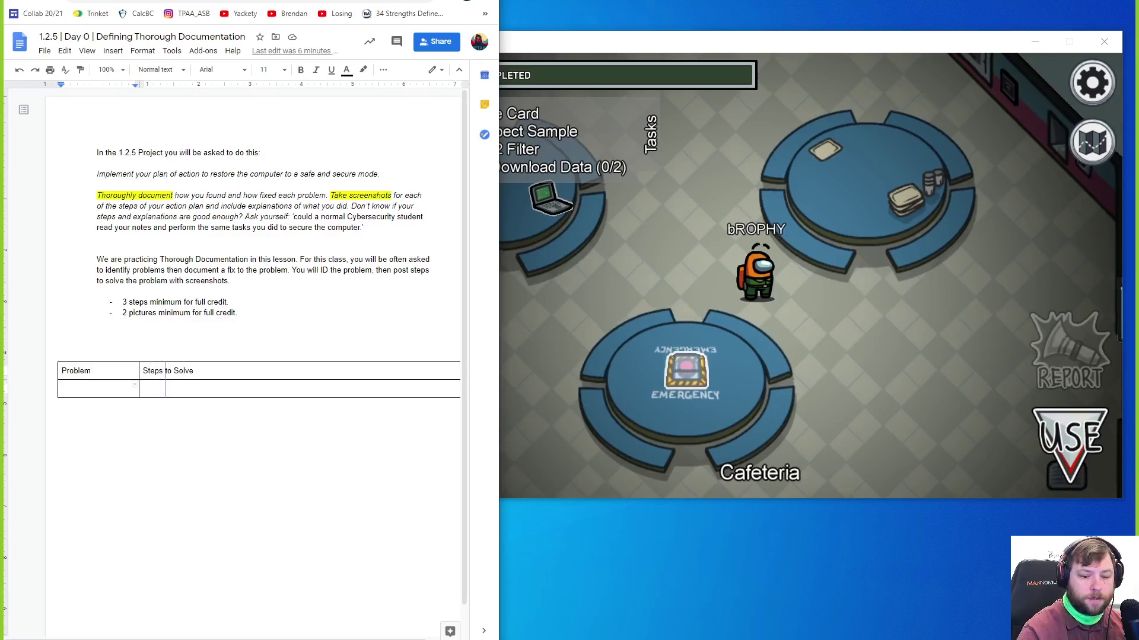
pyautogui.moveTo(140, 374); pyautogui.dragTo(165, 374)
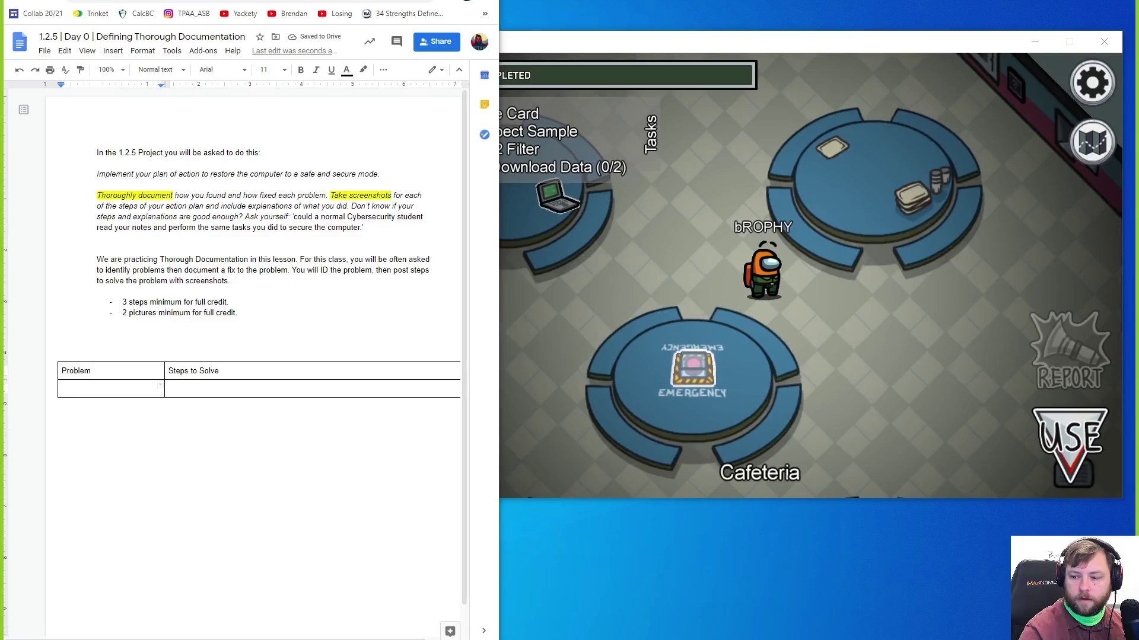
pyautogui.click(757, 267)
pyautogui.click(83, 389)
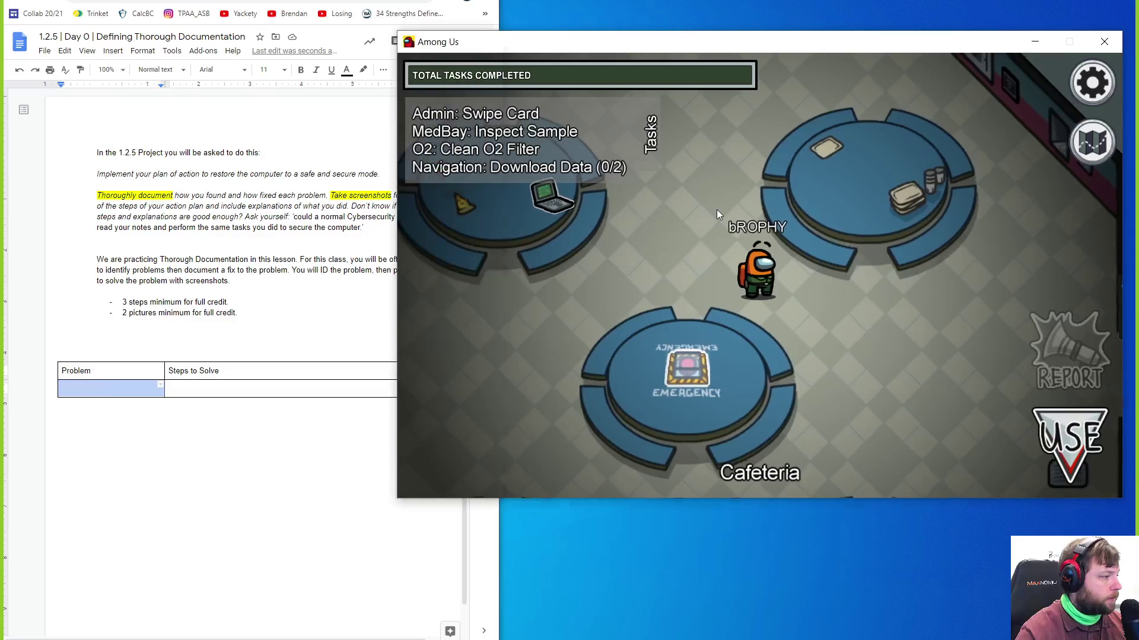
pyautogui.moveTo(599, 50); pyautogui.dragTo(699, 44)
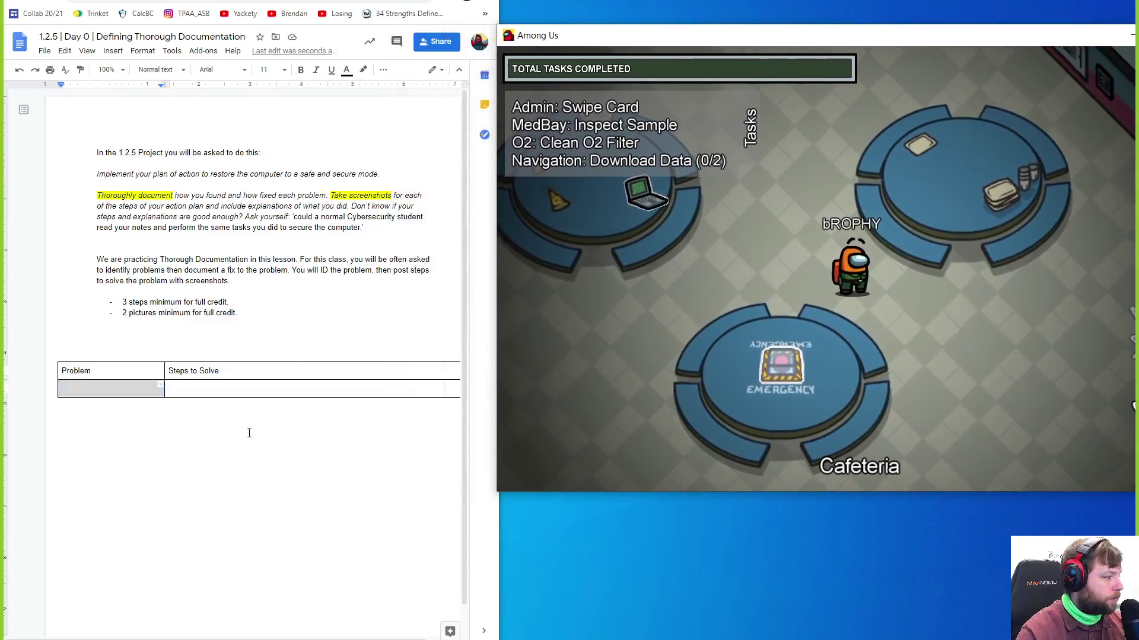
pyautogui.click(111, 390)
pyautogui.write('Swipe my card in admin')
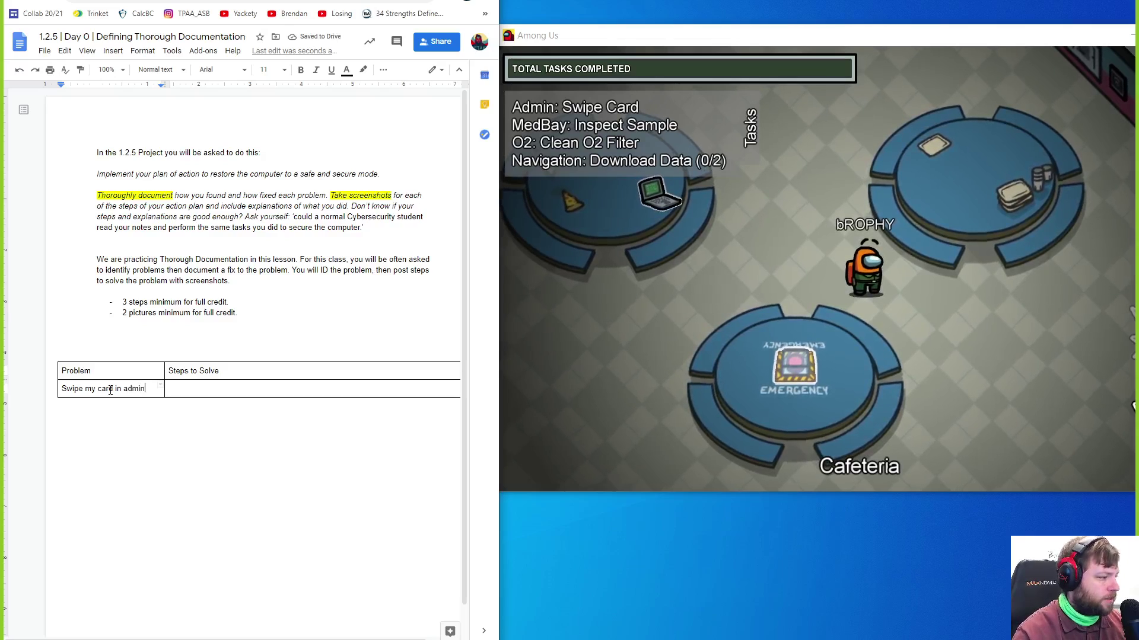
# Insert rows below for the MedBay sample, dirty O2 Filter and downloading navigation data problems
pyautogui.rightClick(111, 389)
pyautogui.click(158, 408)
pyautogui.write('The sample needs to be ins')
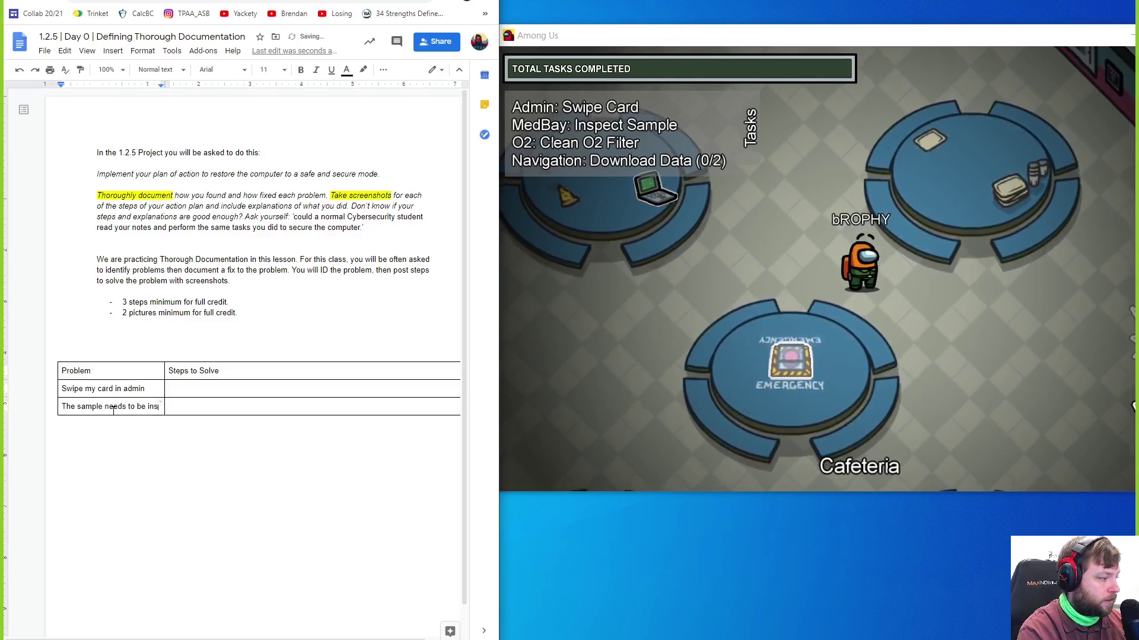
pyautogui.write('pected in MedBay')
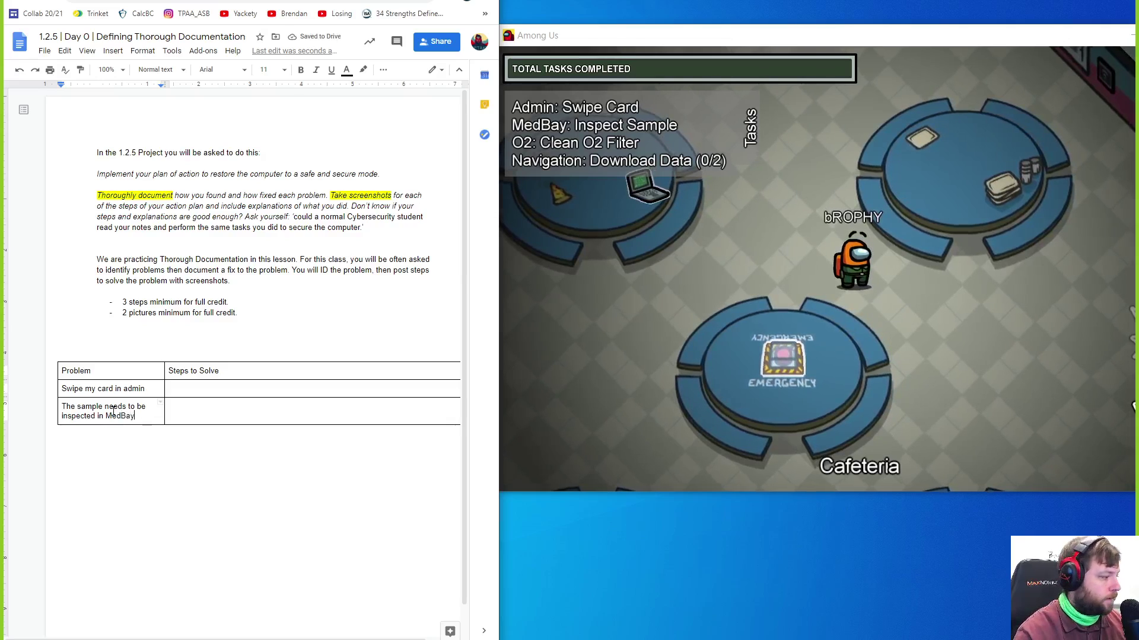
pyautogui.rightClick(109, 408)
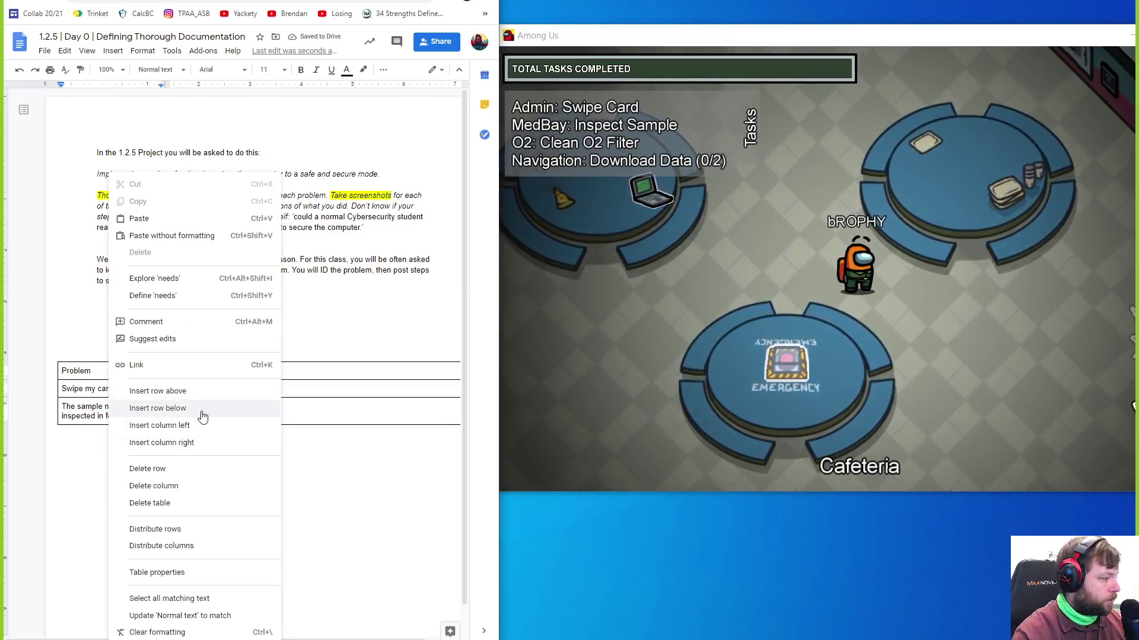
pyautogui.press('Return')
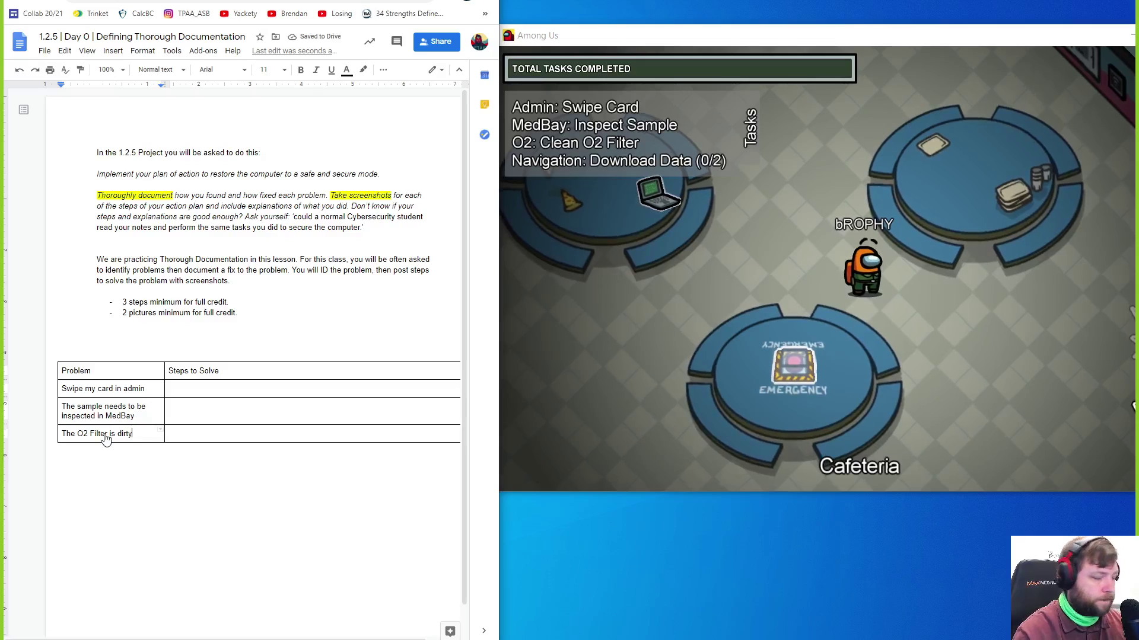
pyautogui.rightClick(106, 441)
pyautogui.click(160, 407)
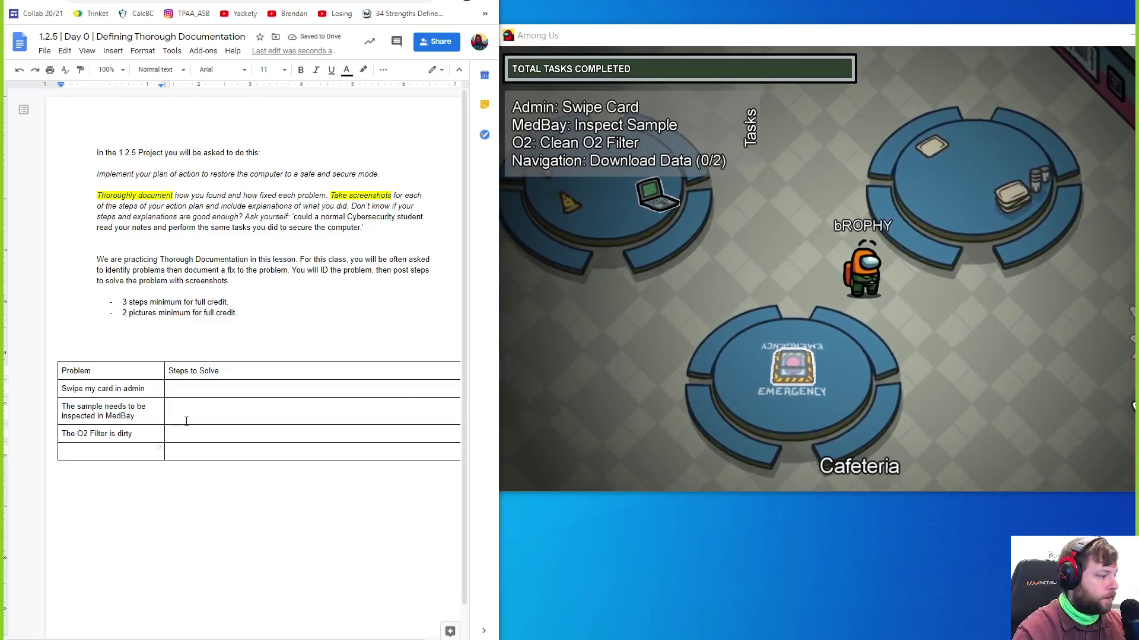
pyautogui.doubleClick(112, 453)
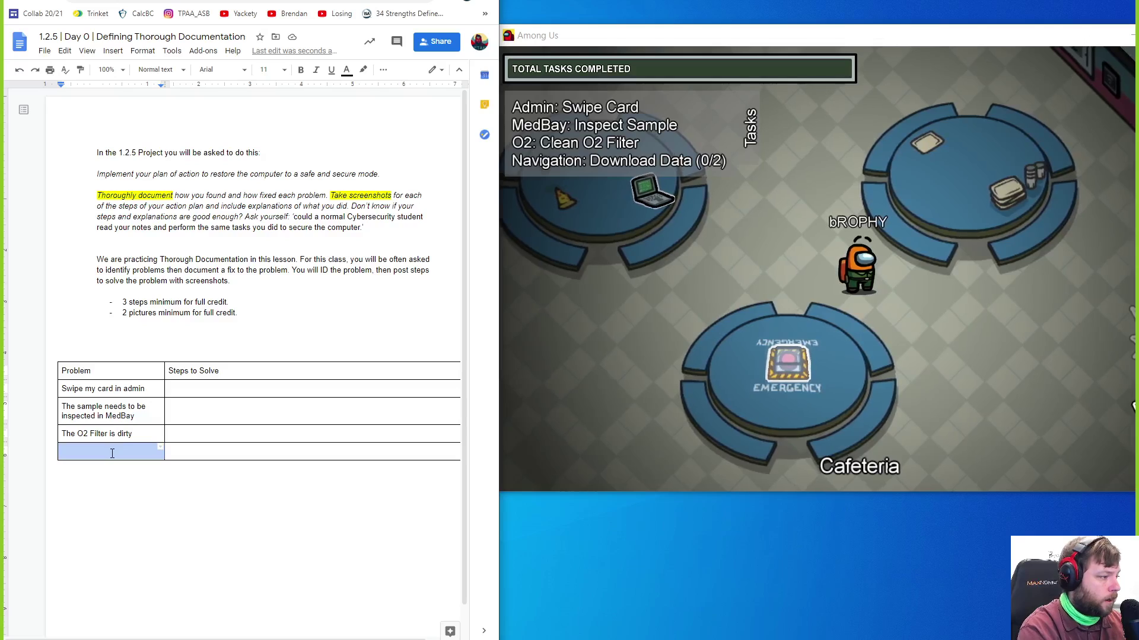
pyautogui.write('Download data from')
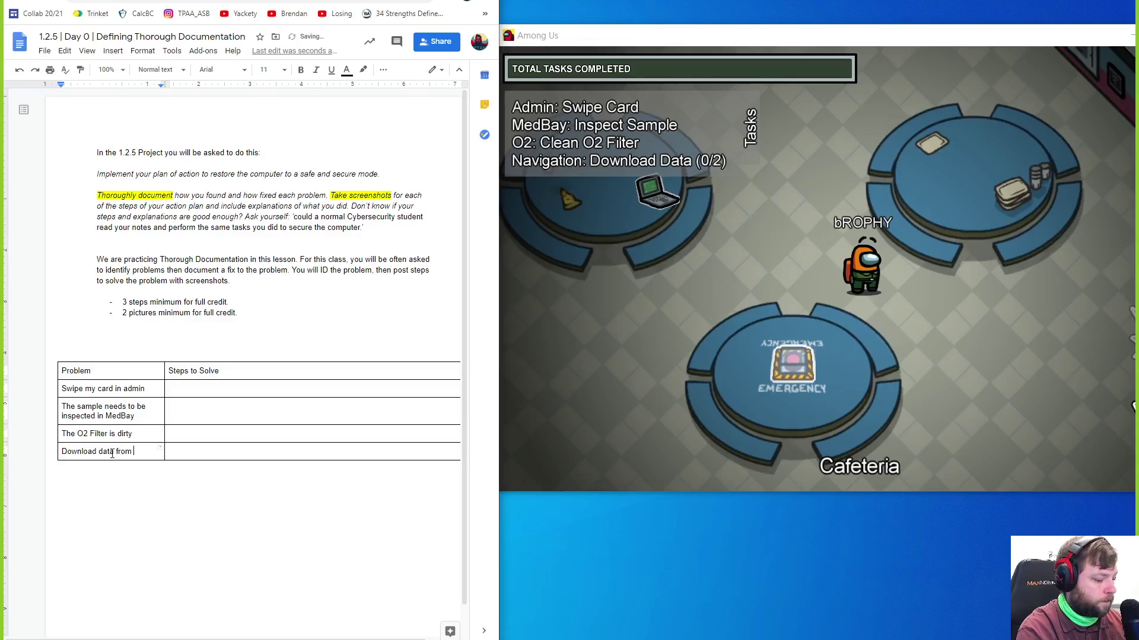
pyautogui.write('navigation')
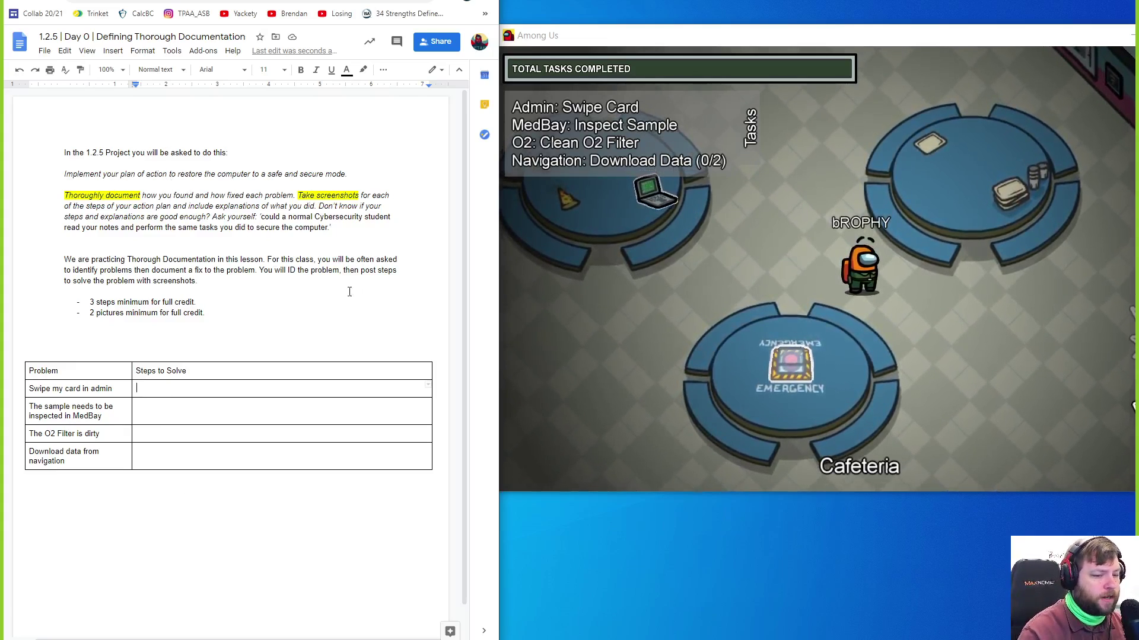
# Check the ship map in the game, then enter step 1 'Go to the O2 Room.' with an indented sub-item a
pyautogui.moveTo(532, 36); pyautogui.dragTo(437, 34)
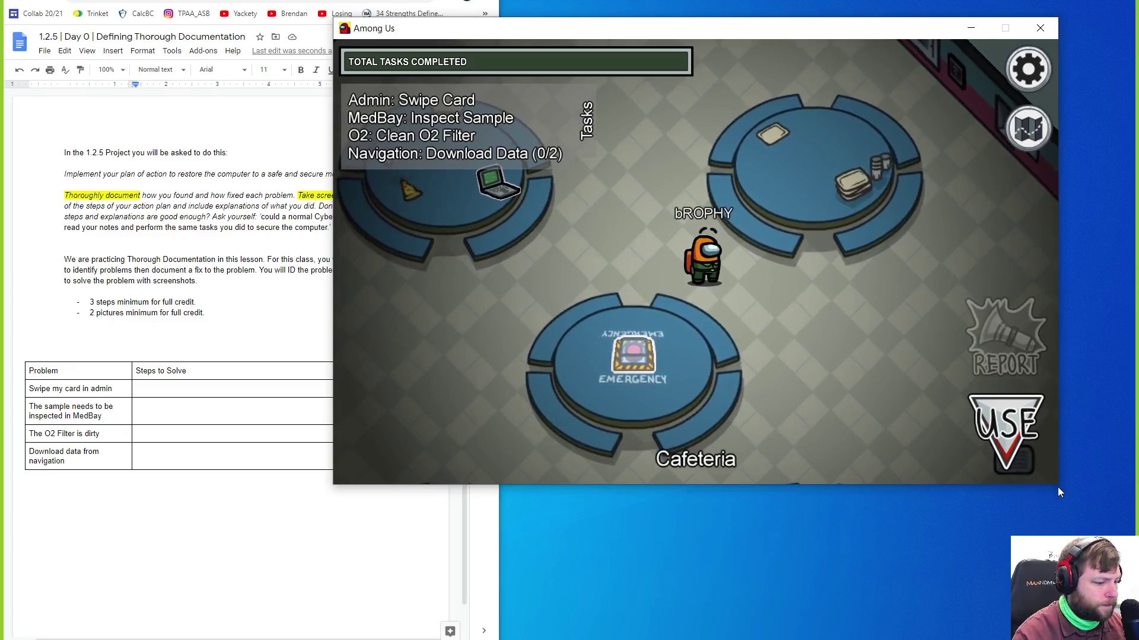
pyautogui.press('Tab')
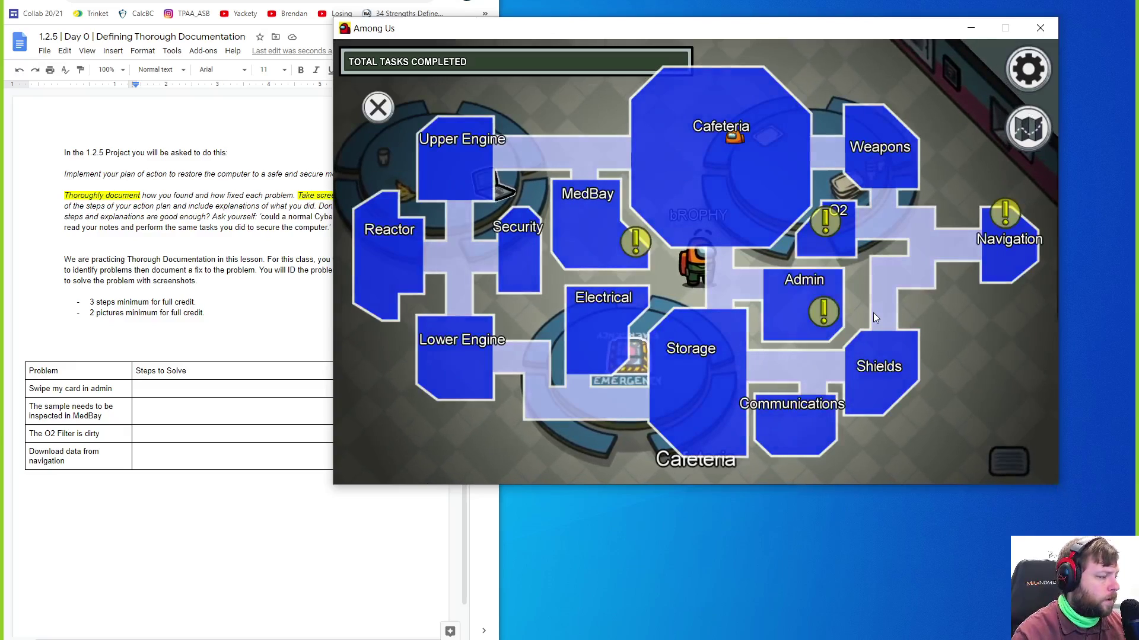
pyautogui.press('w')
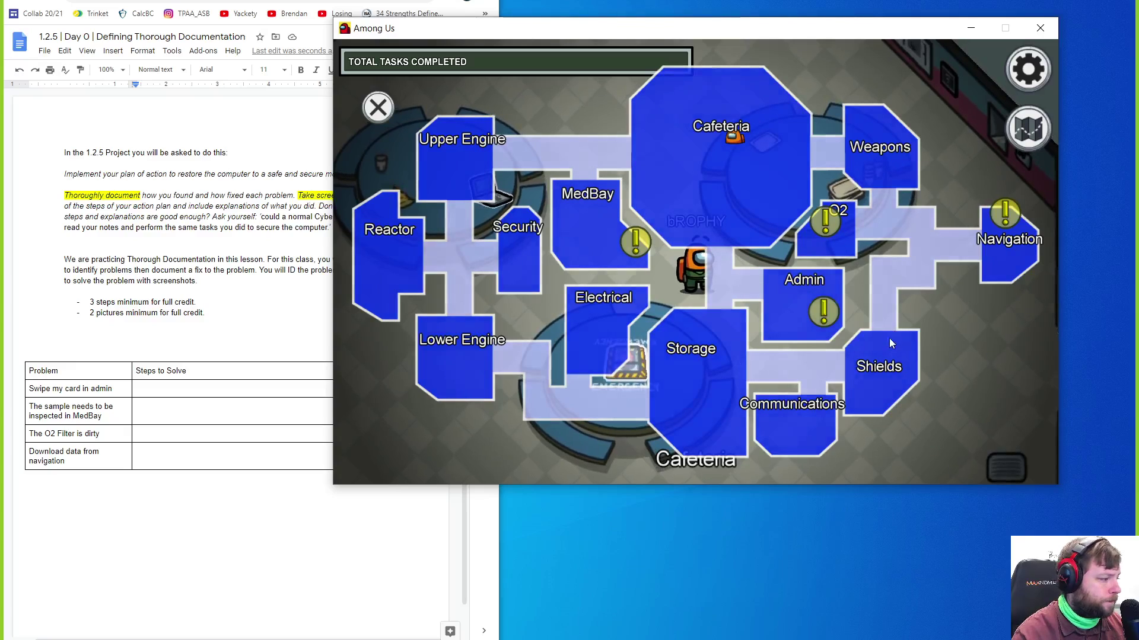
pyautogui.press('s')
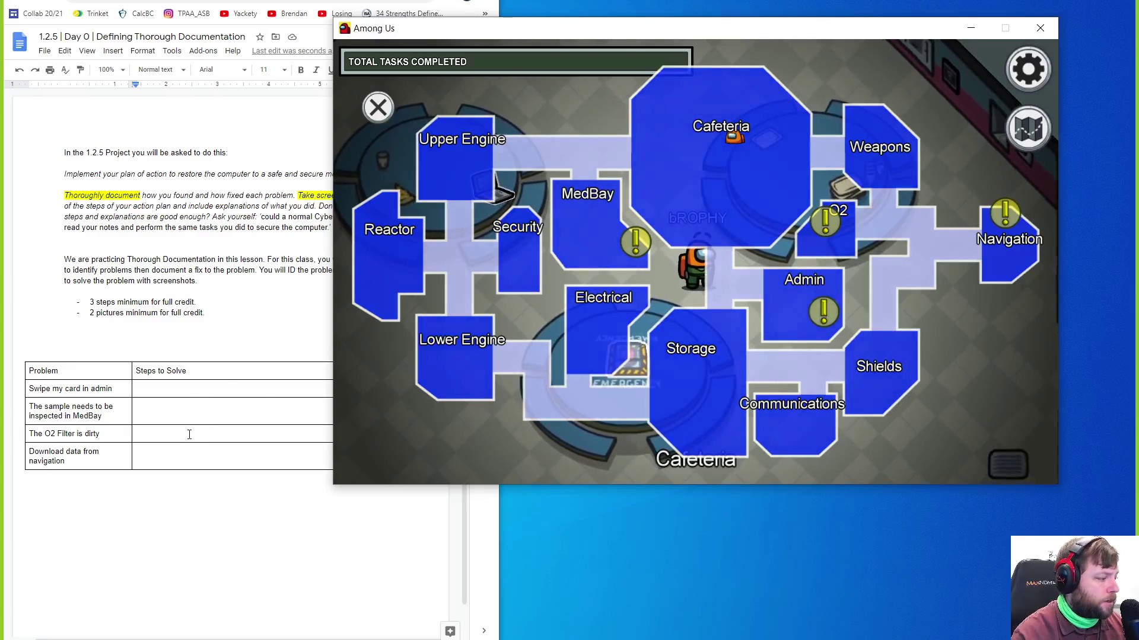
pyautogui.click(189, 434)
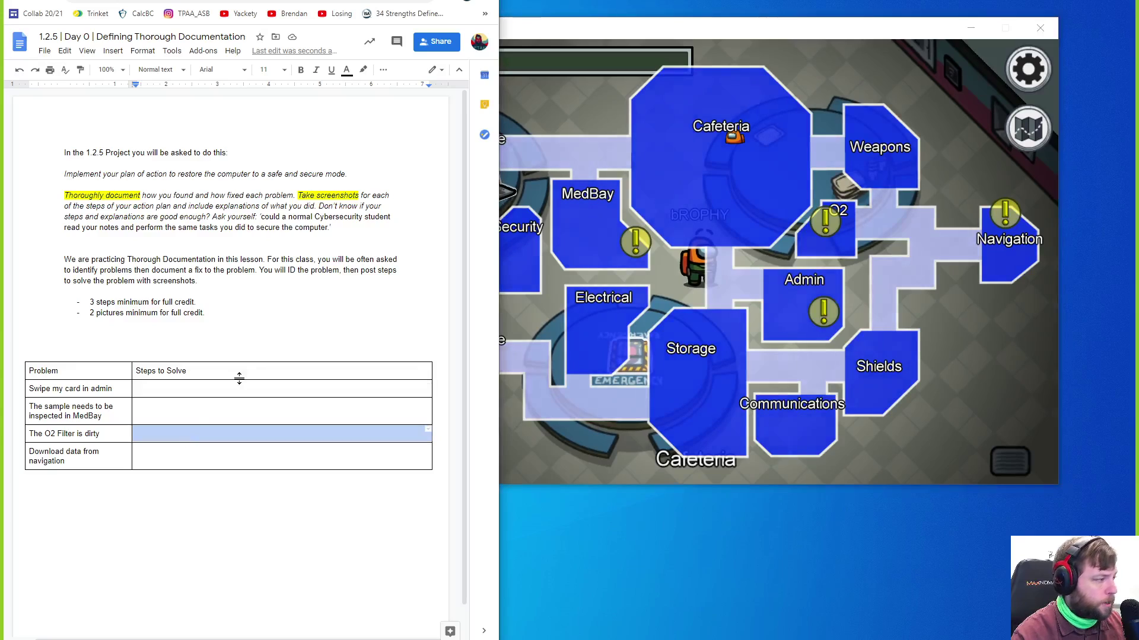
pyautogui.write('1. ')
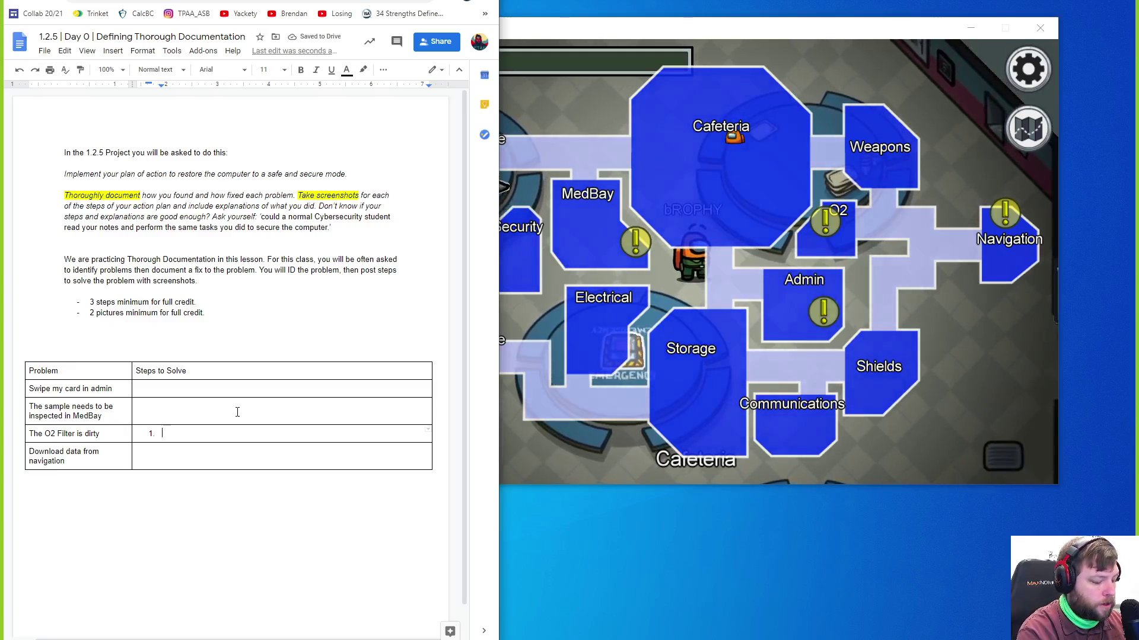
pyautogui.write('Go to the O2 R')
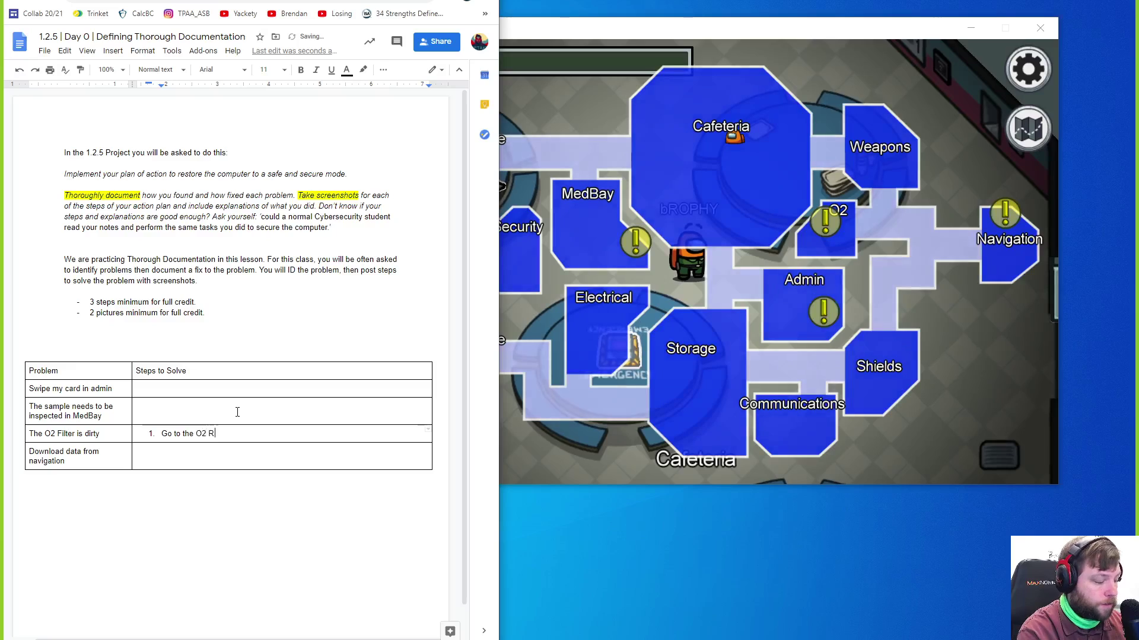
pyautogui.write('oom')
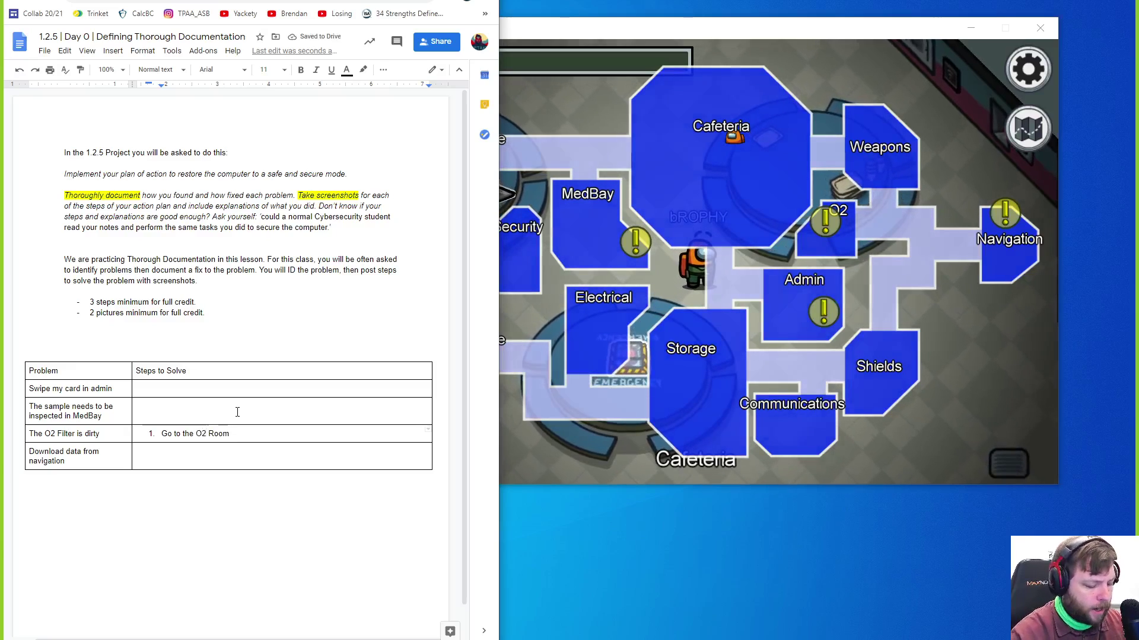
pyautogui.write('.')
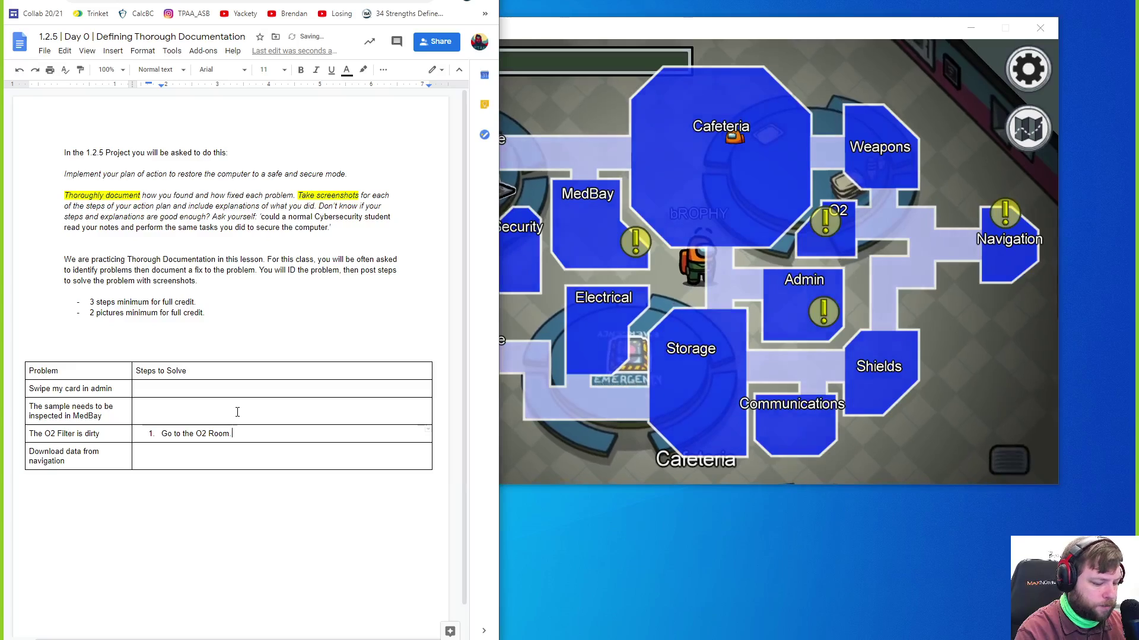
pyautogui.press('Return')
pyautogui.press('Tab')
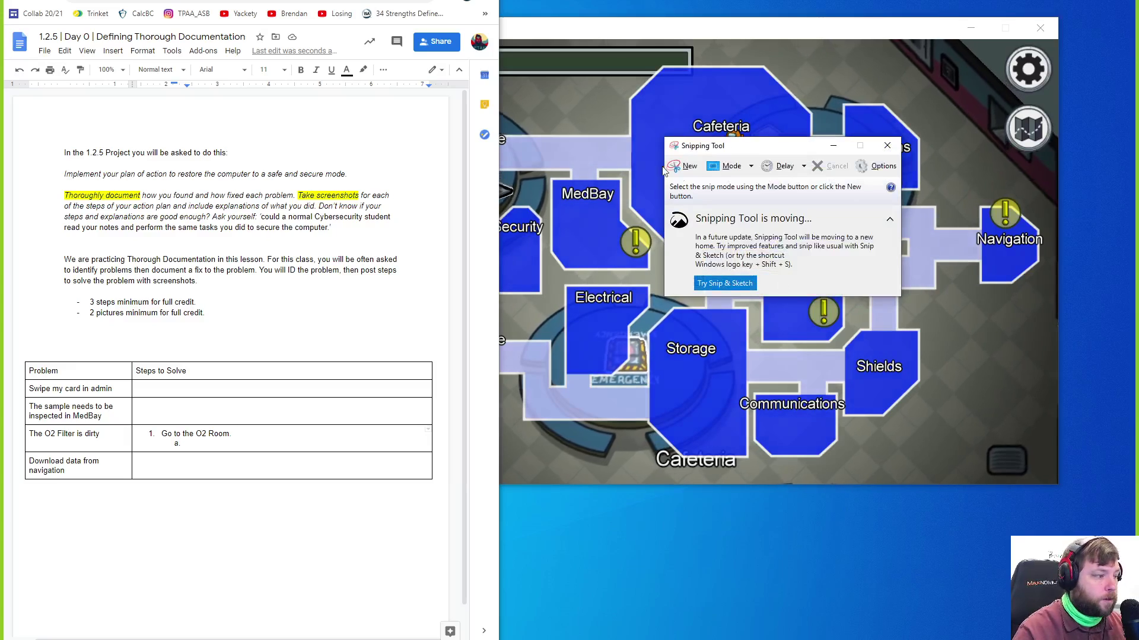
# Take a new snip of the map area from Cafeteria to O2
pyautogui.click(675, 172)
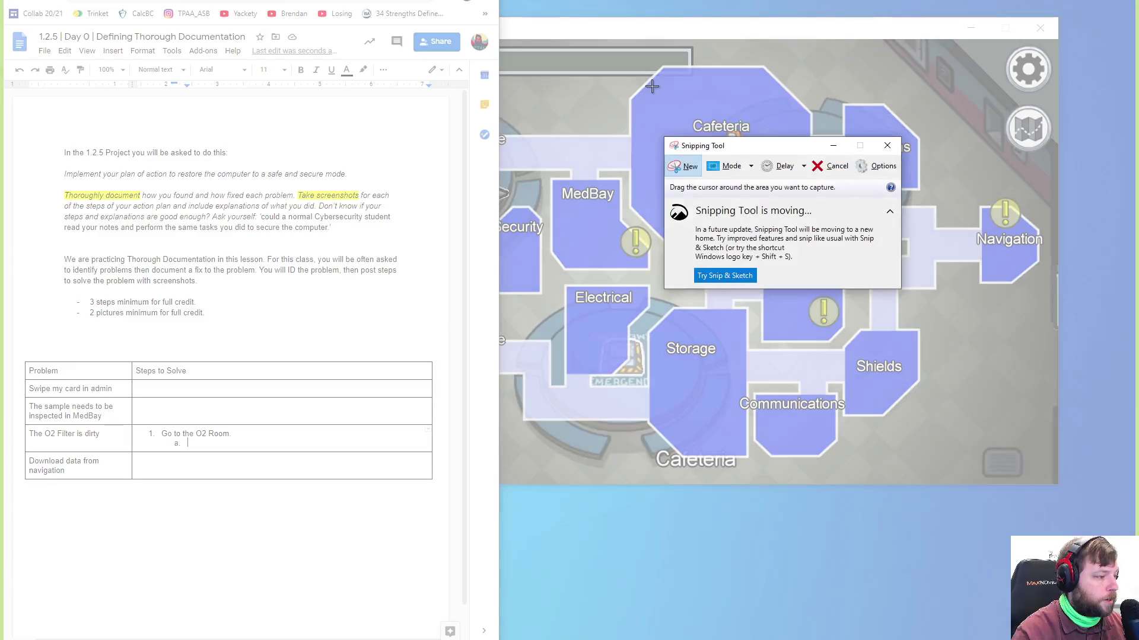
pyautogui.moveTo(652, 86)
pyautogui.mouseDown()
pyautogui.moveTo(872, 359)
pyautogui.moveTo(946, 313)
pyautogui.mouseUp()
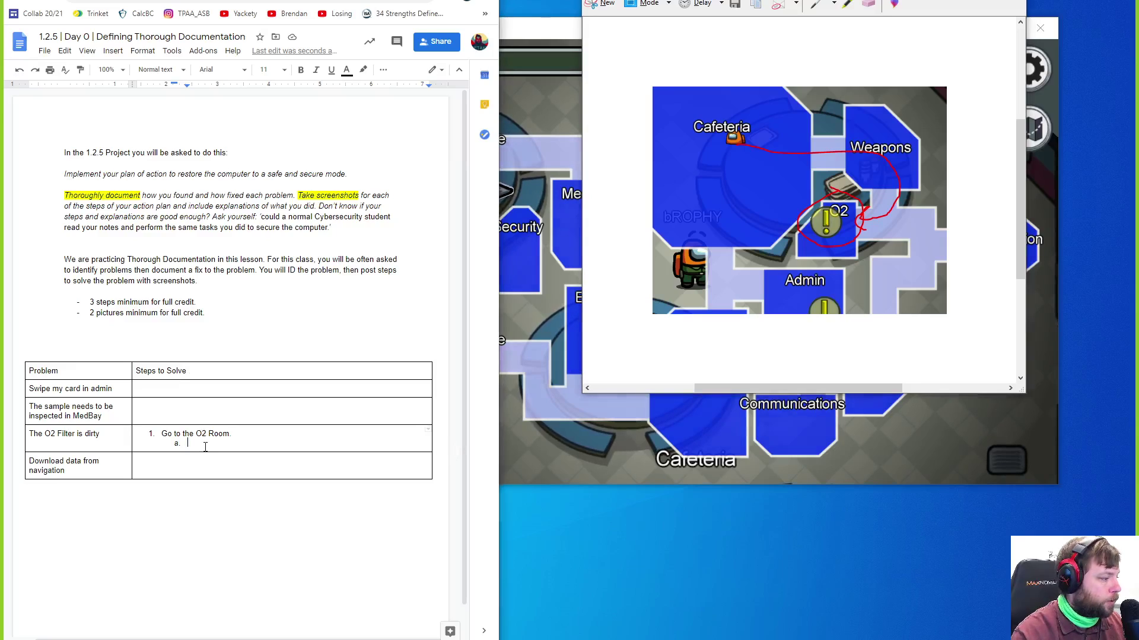
# Paste the annotated map screenshot as sub-item a. under step 1 of the O2 Filter row
pyautogui.hotkey('ctrl', 'v')
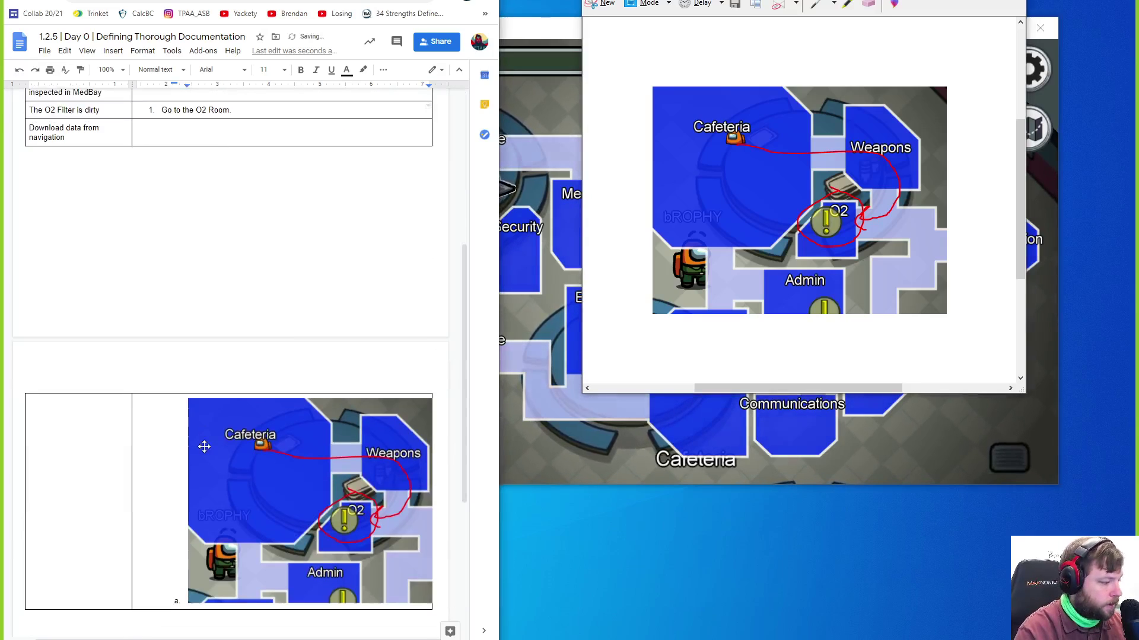
pyautogui.press('Return')
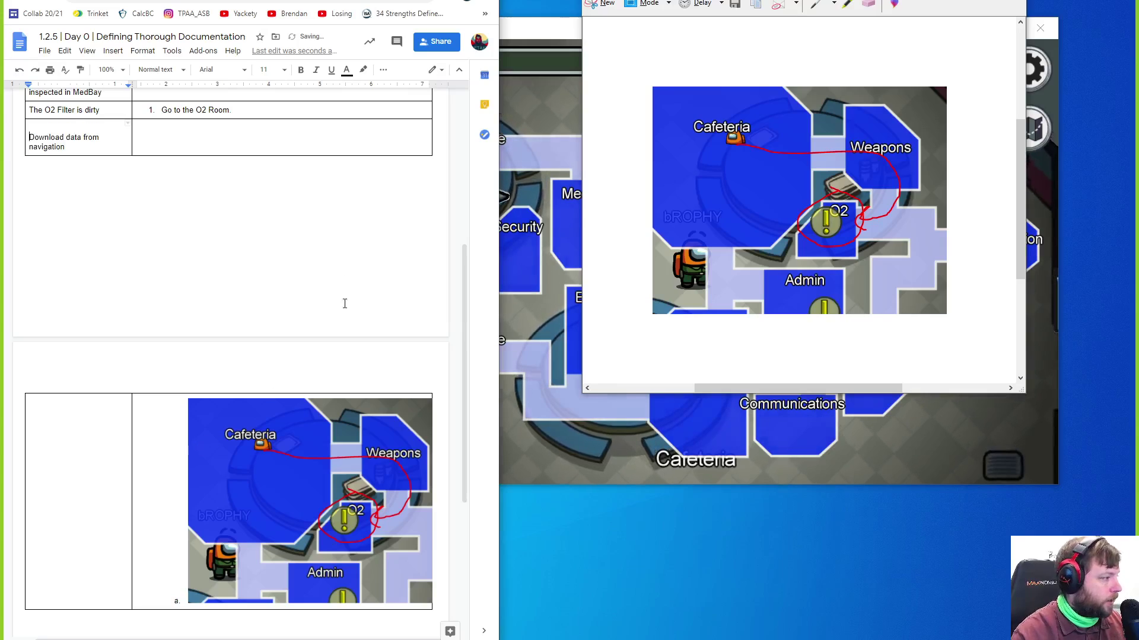
pyautogui.scroll(-3, 322, 416)
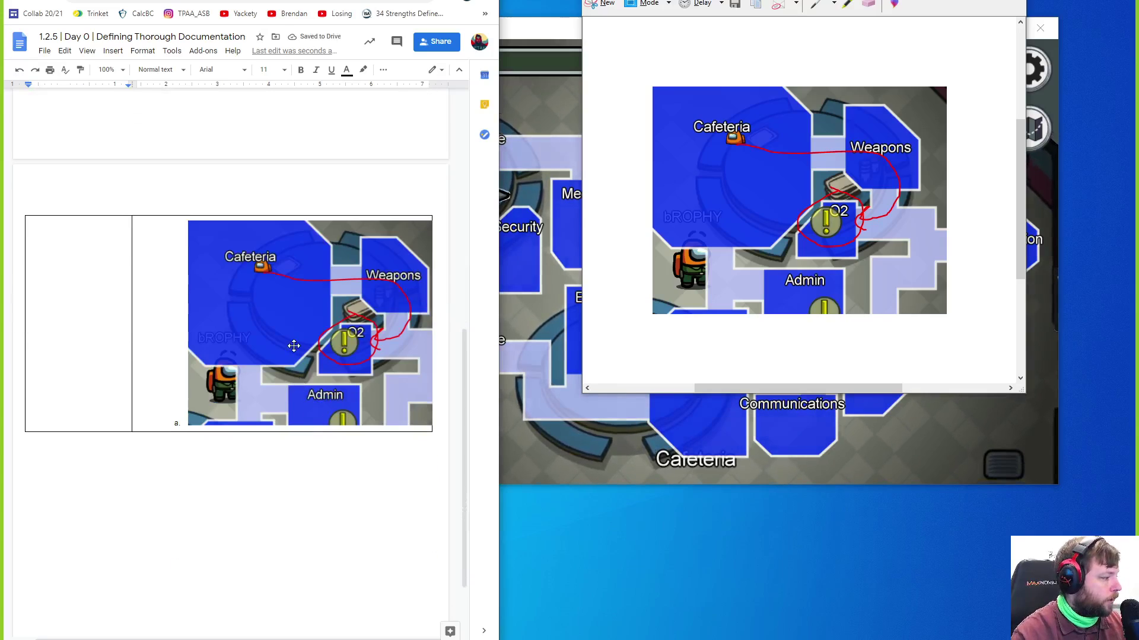
pyautogui.click(294, 346)
pyautogui.scroll(3, 282, 348)
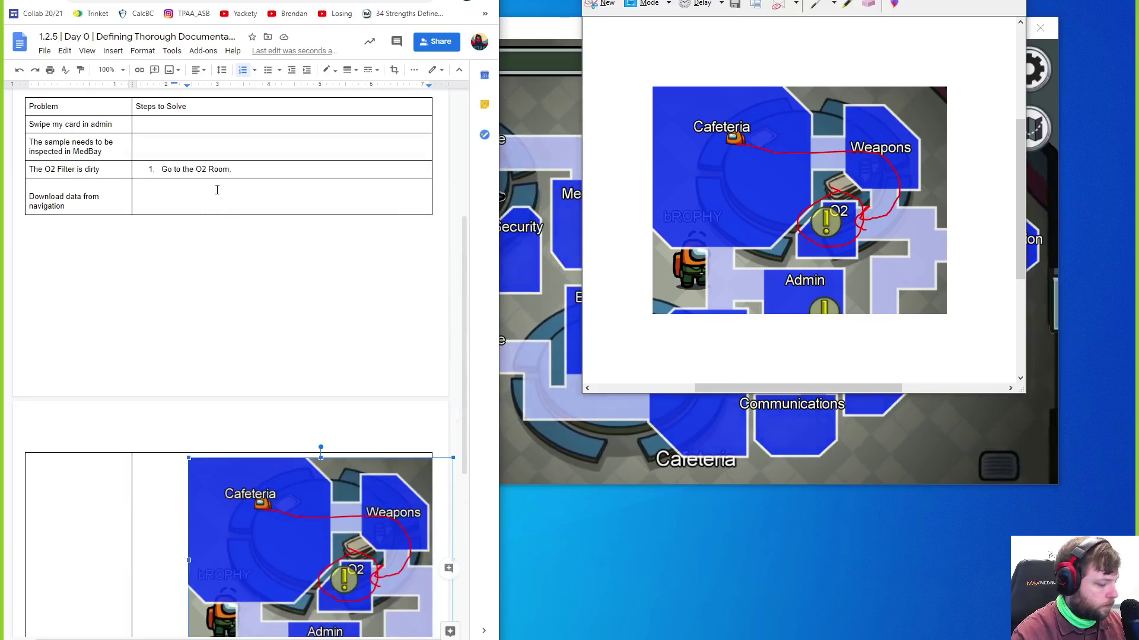
pyautogui.click(239, 176)
pyautogui.press('Return')
pyautogui.press('Tab')
pyautogui.scroll(3, 237, 174)
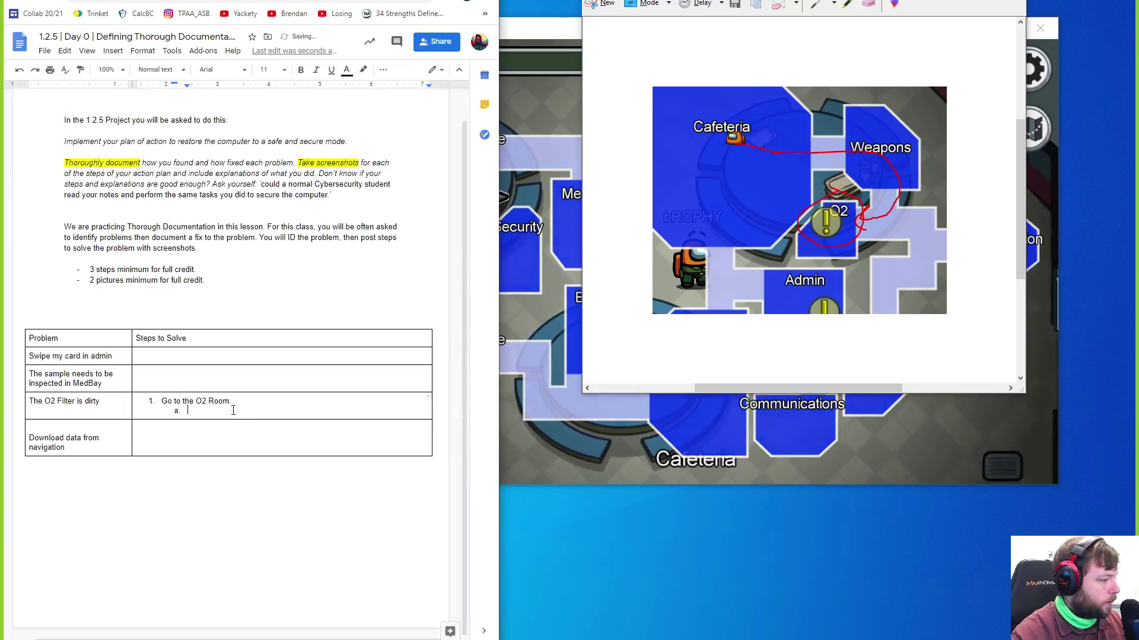
pyautogui.hotkey('ctrl', 'v')
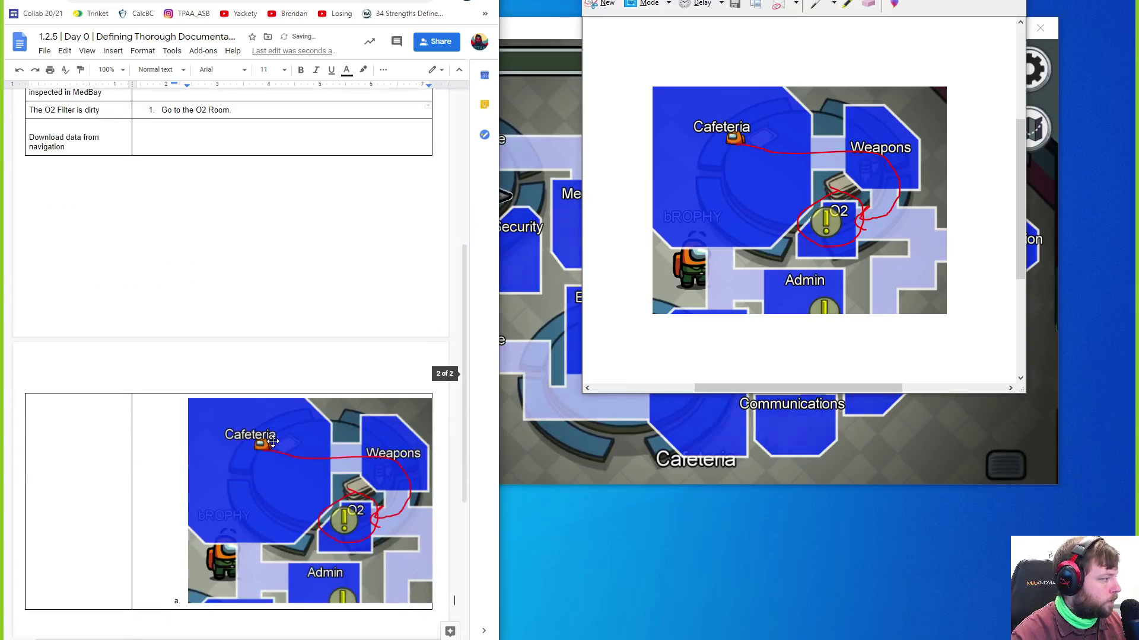
# Shrink the map image to fit the cell and start step 2 below it
pyautogui.click(373, 567)
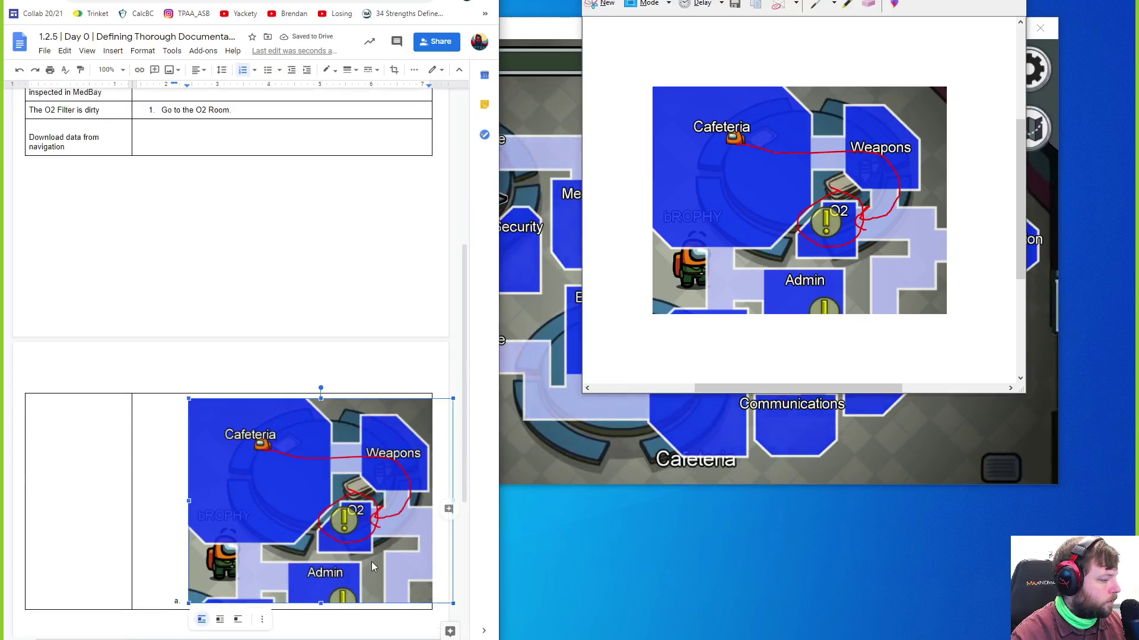
pyautogui.moveTo(444, 595); pyautogui.dragTo(371, 534)
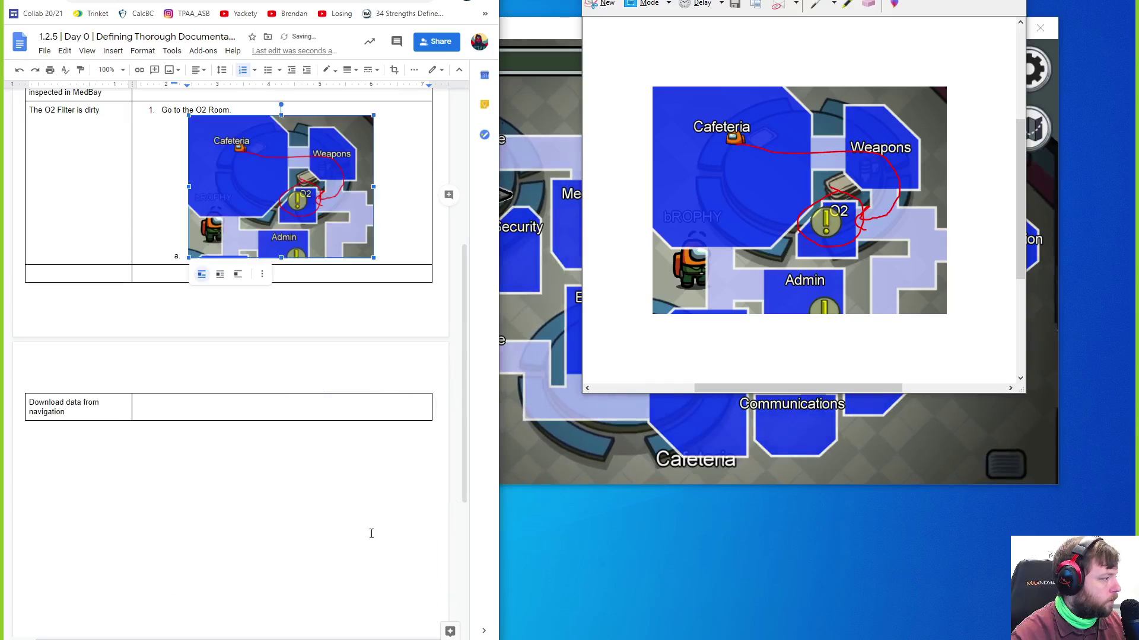
pyautogui.click(390, 255)
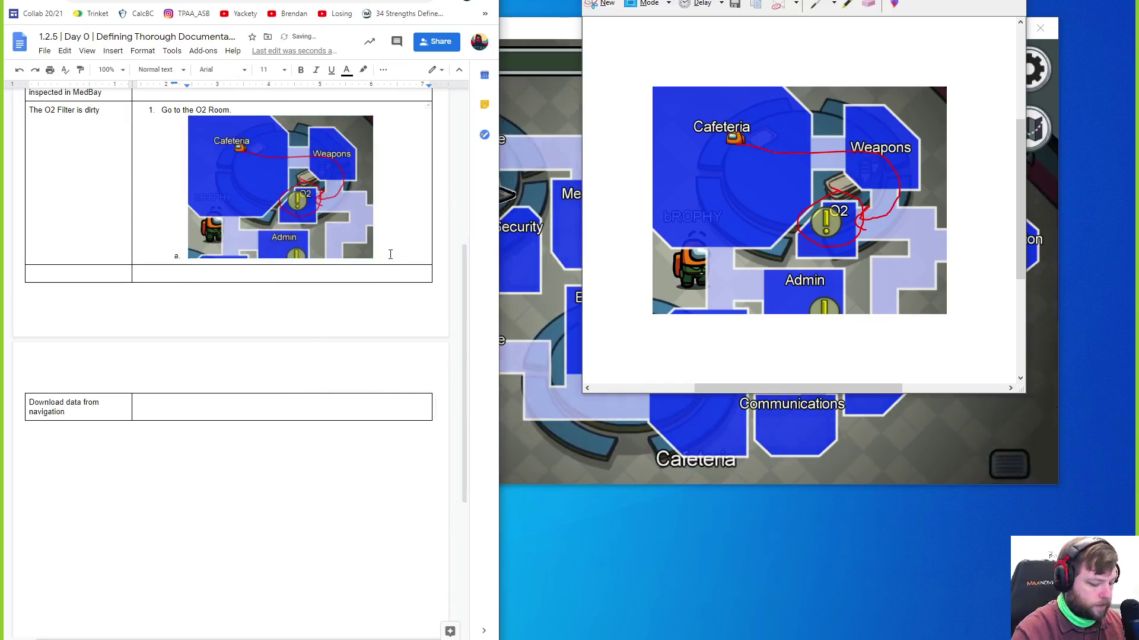
pyautogui.press('Return')
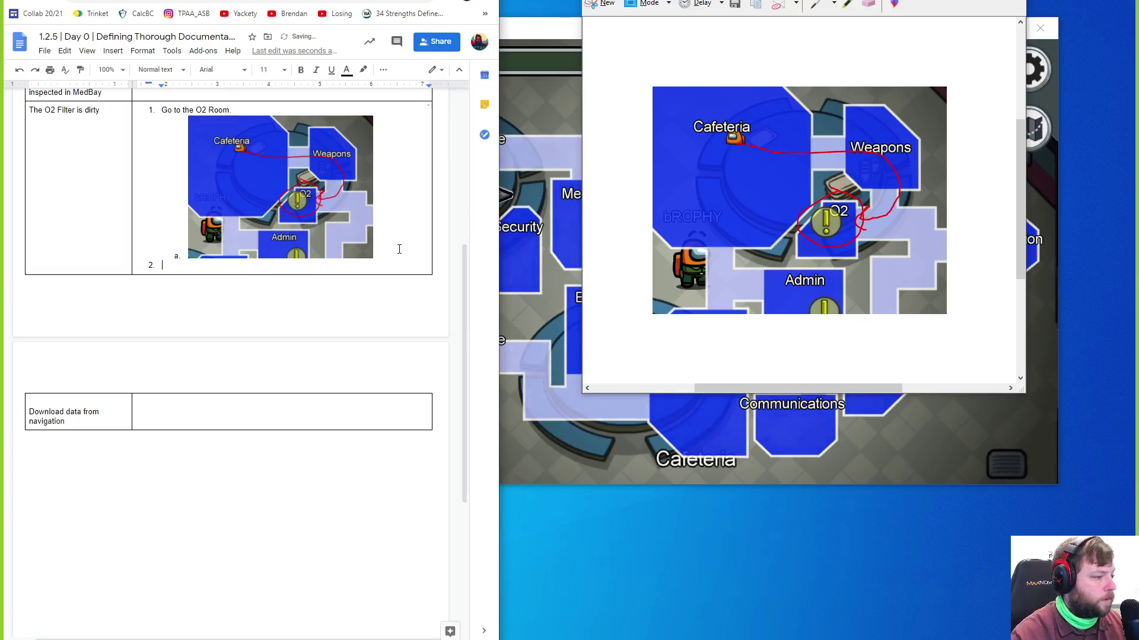
pyautogui.click(546, 136)
# Walk the character from Cafeteria to beside the O2 filter and snip it standing there
pyautogui.press('Tab')
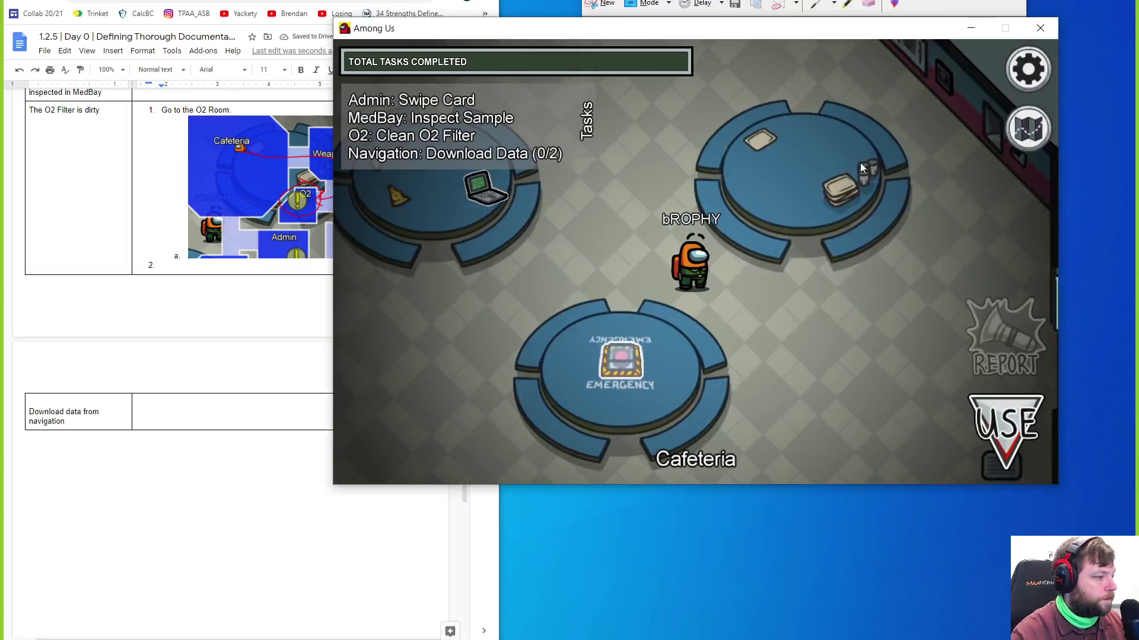
pyautogui.moveTo(857, 355); pyautogui.dragTo(857, 369)
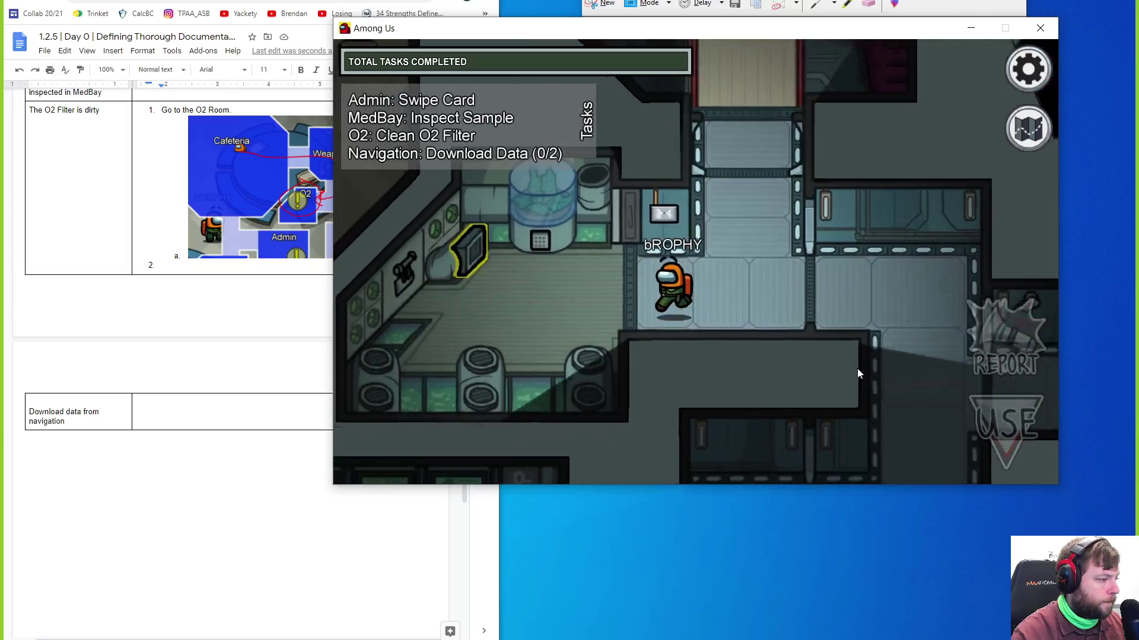
pyautogui.press('a')
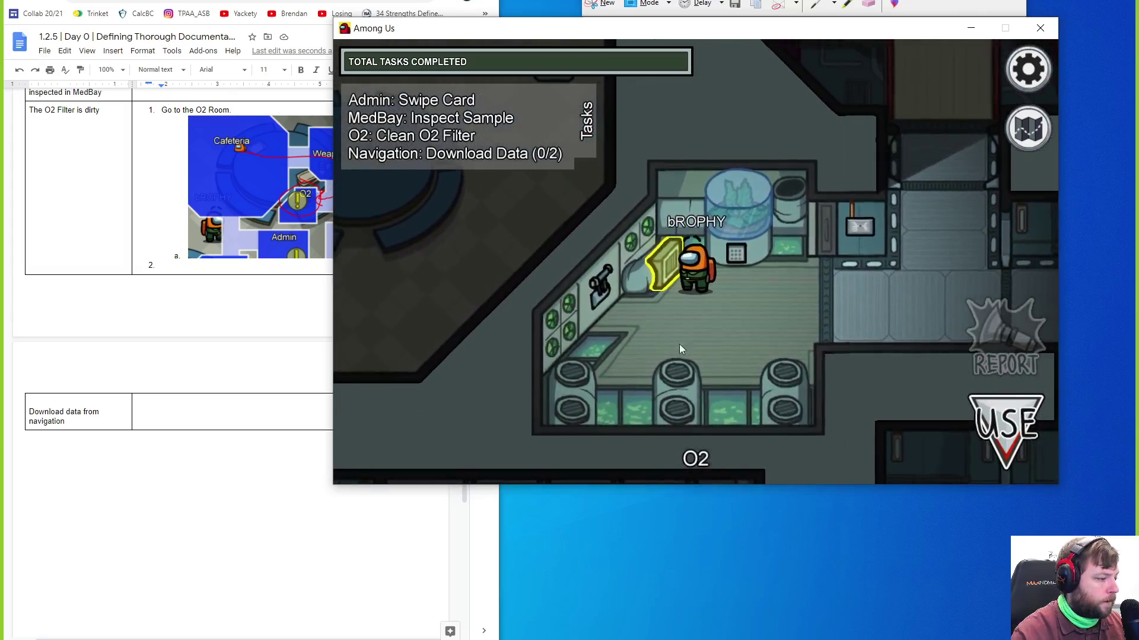
pyautogui.press('a')
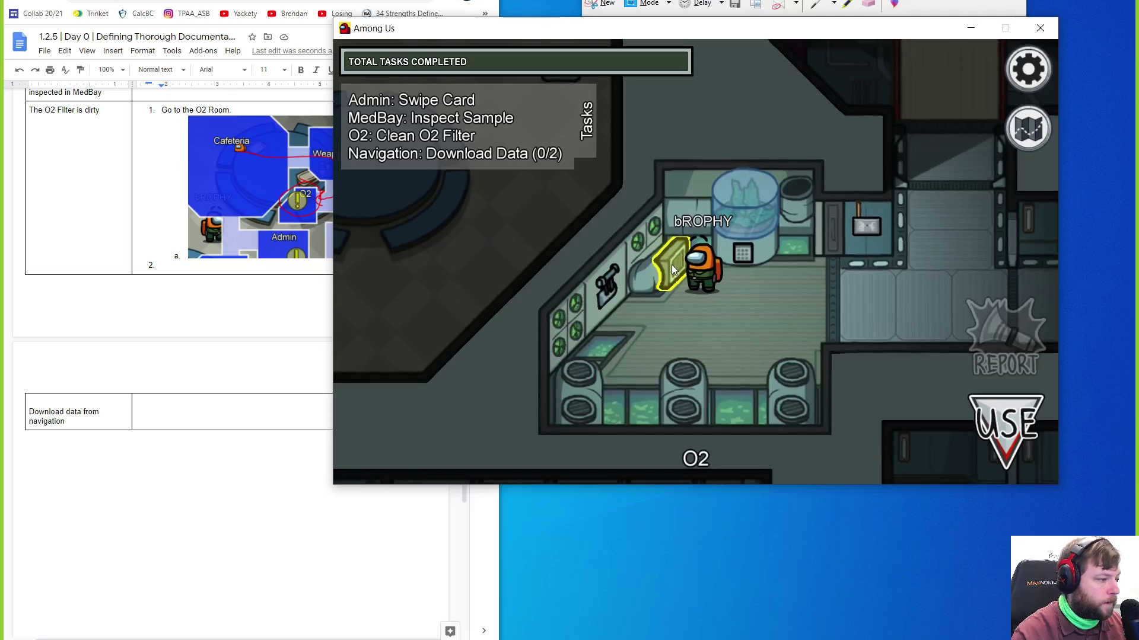
pyautogui.press('s')
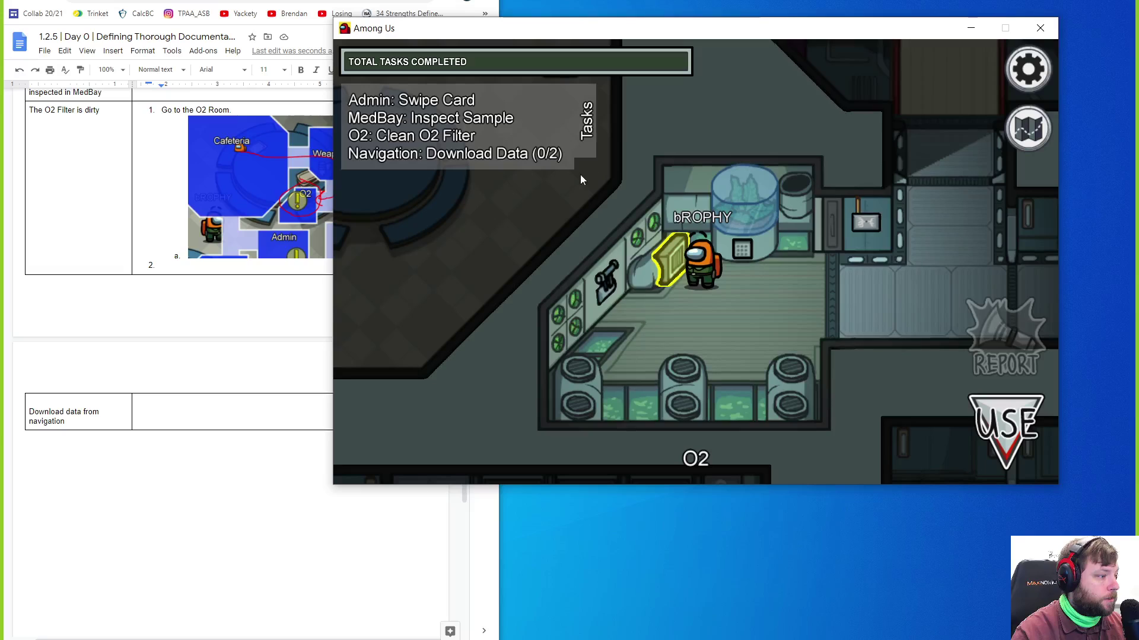
pyautogui.press('super+shift+s')
pyautogui.moveTo(525, 117); pyautogui.dragTo(805, 321)
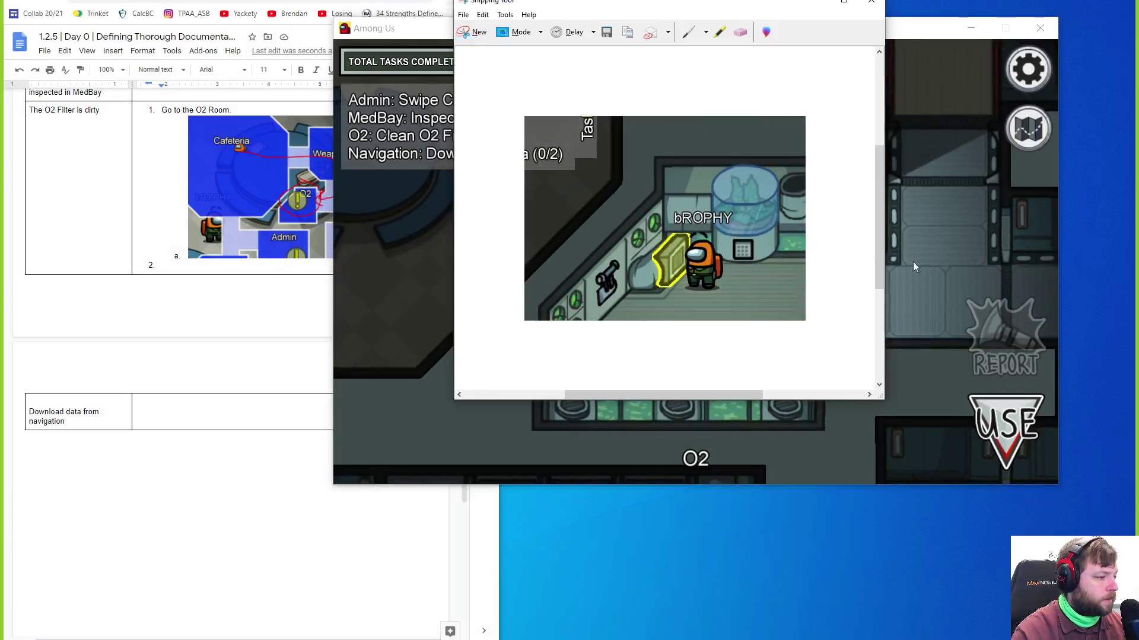
# Check the map and the Clean O2 Filter task in the game, then return to the document at step 2
pyautogui.click(957, 203)
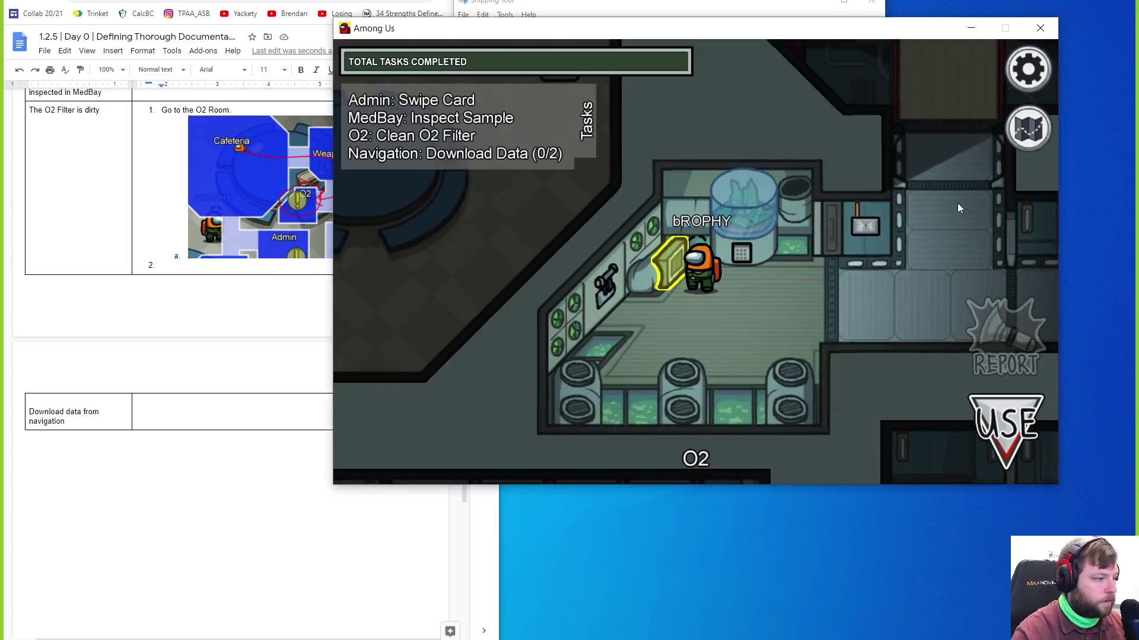
pyautogui.press('Tab')
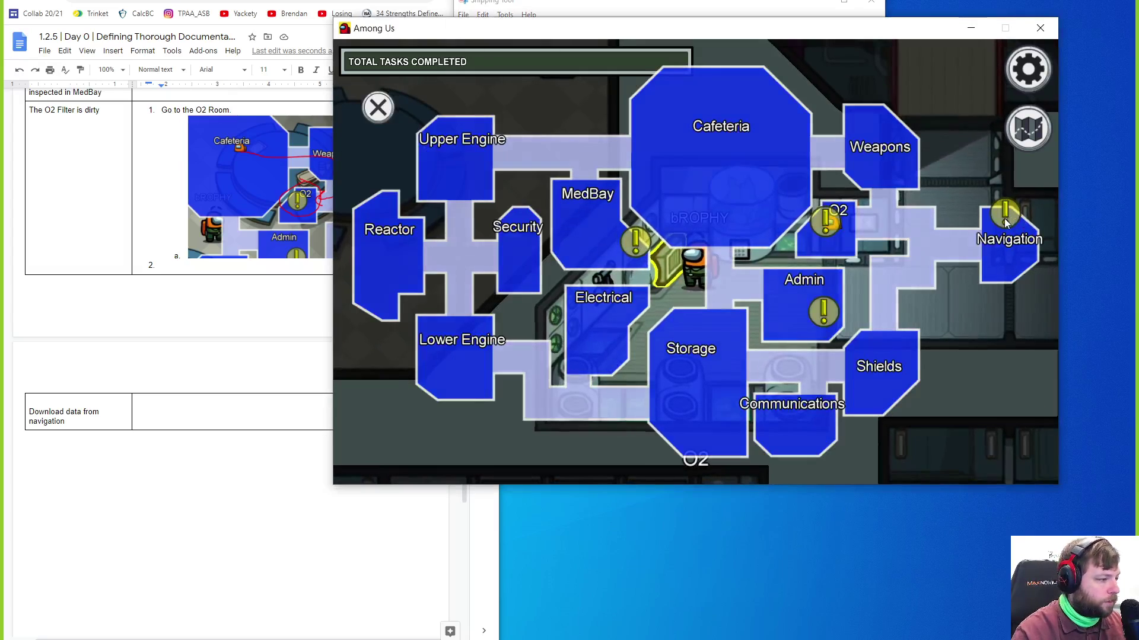
pyautogui.press('Tab')
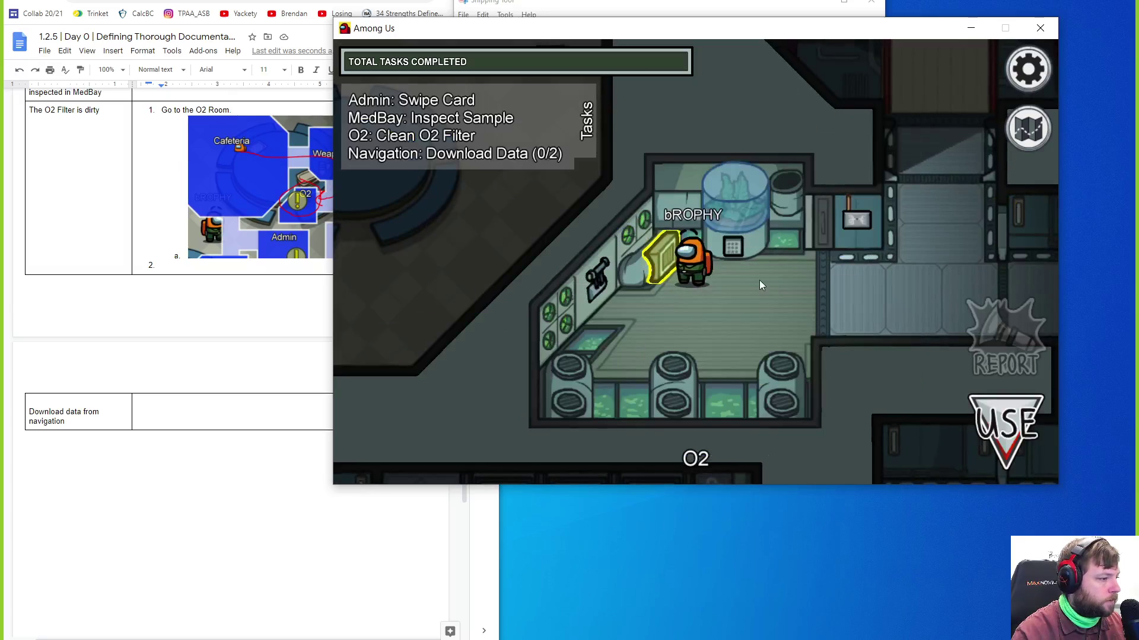
pyautogui.press('e')
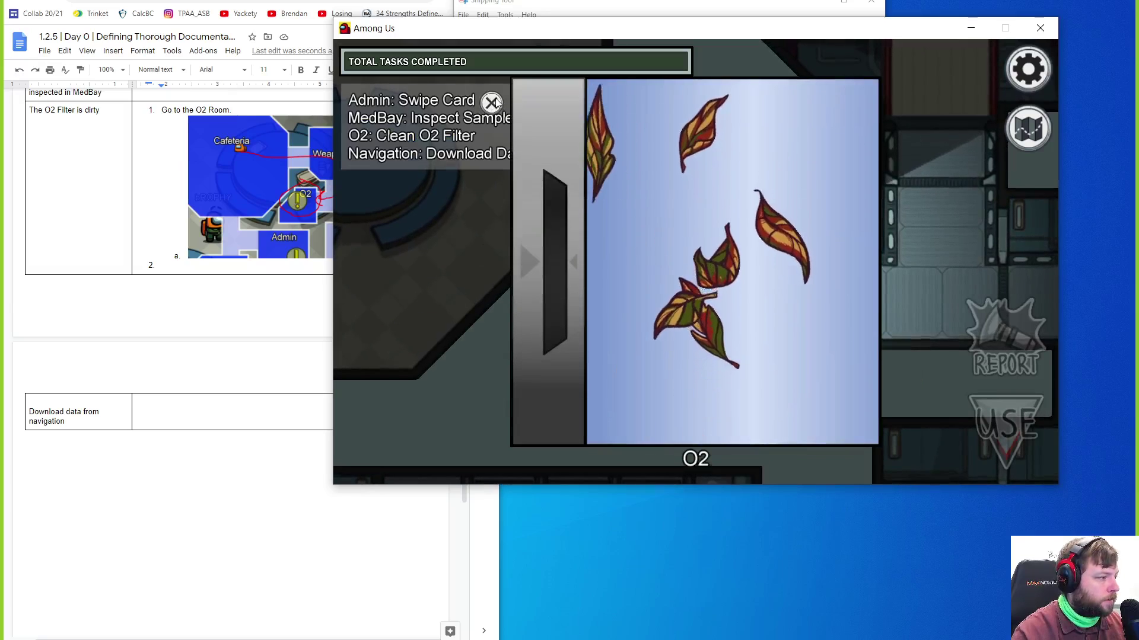
pyautogui.click(492, 103)
pyautogui.press('Tab')
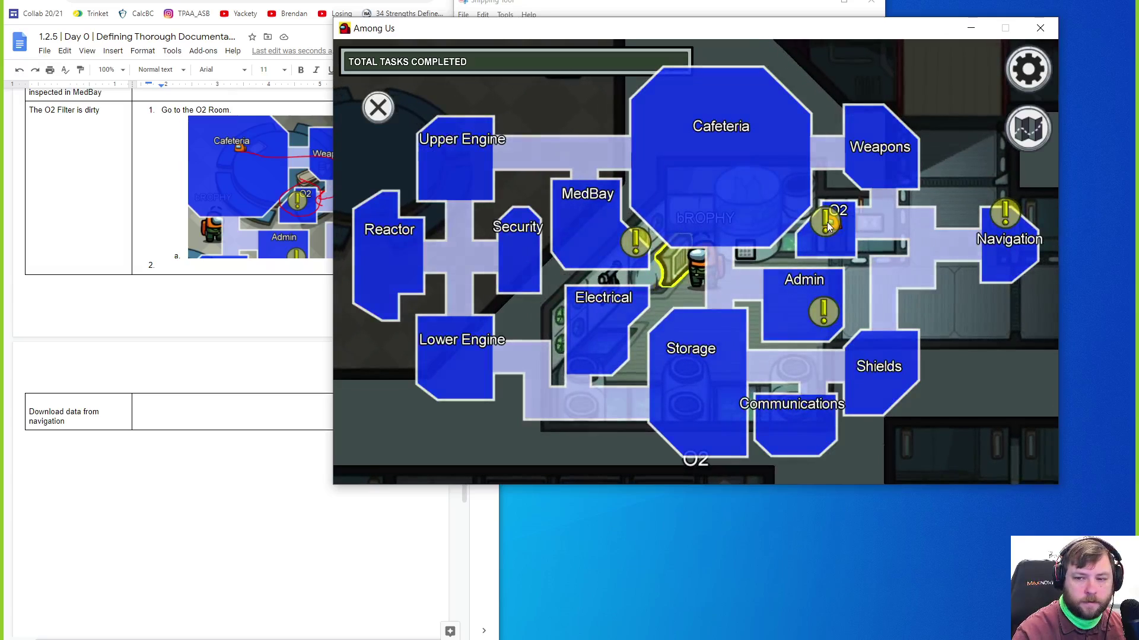
pyautogui.press('Tab')
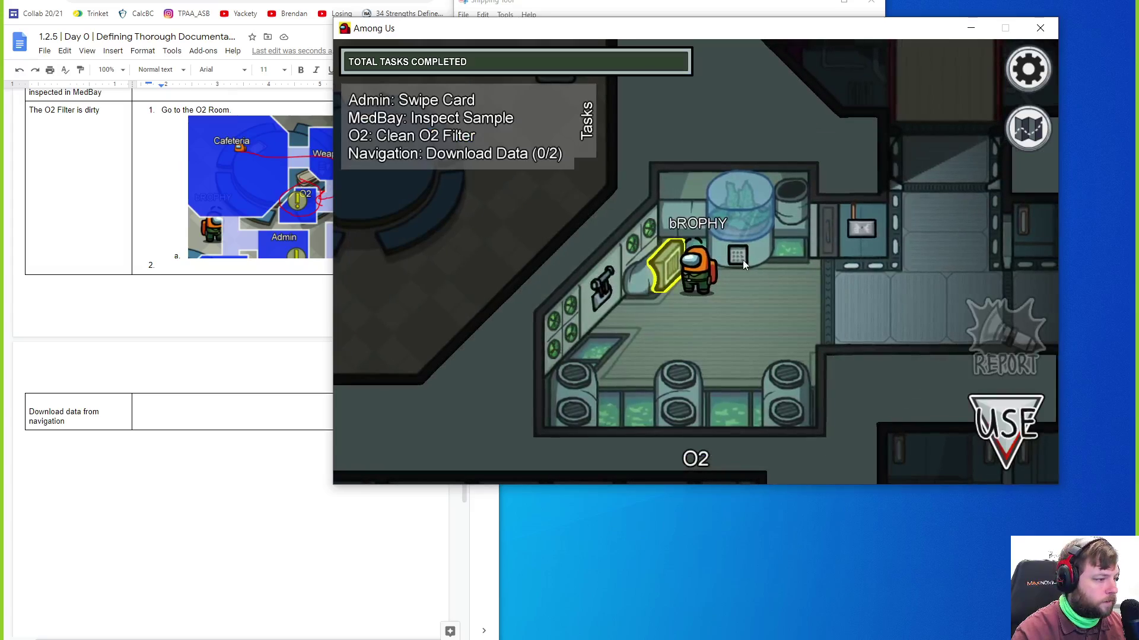
pyautogui.moveTo(742, 260); pyautogui.dragTo(758, 234)
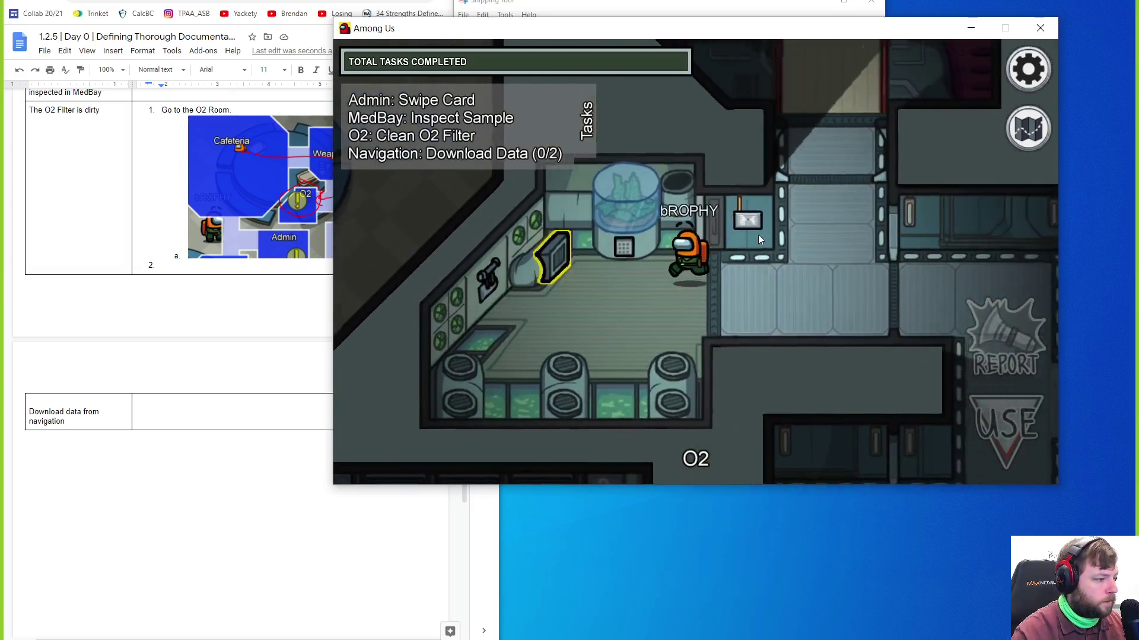
pyautogui.press('Tab')
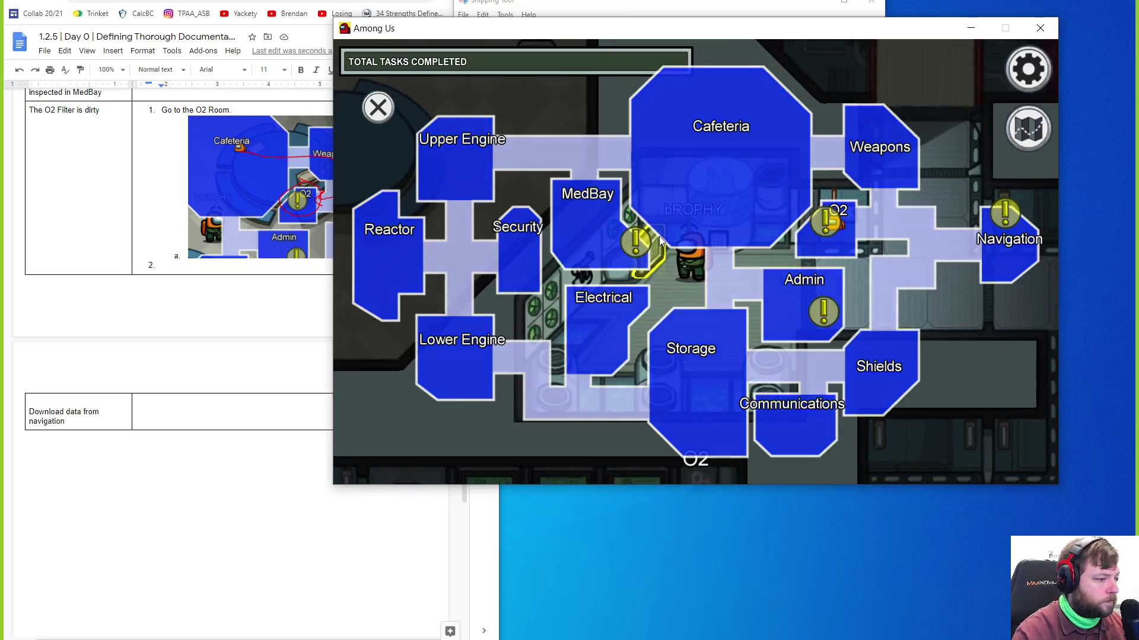
pyautogui.click(380, 107)
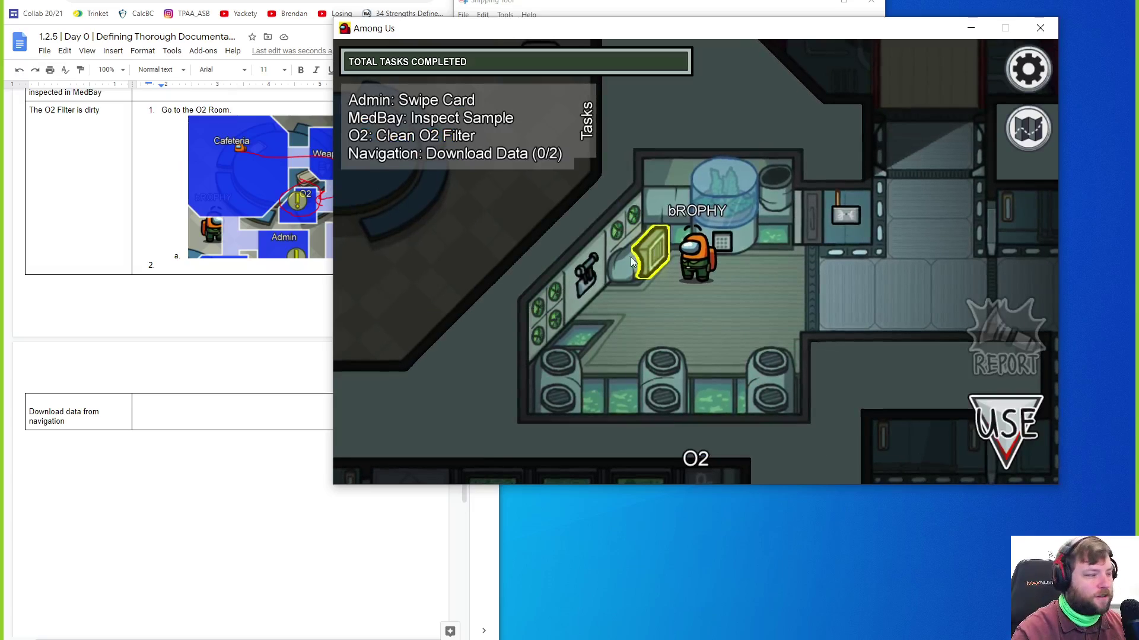
pyautogui.click(180, 268)
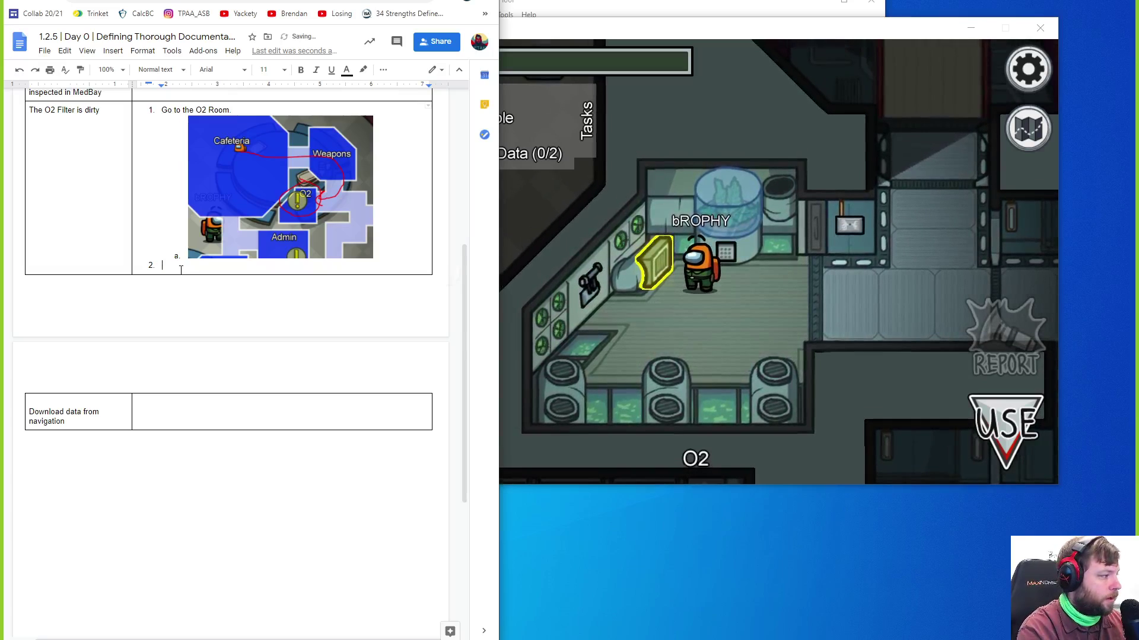
pyautogui.write('Check the filter:')
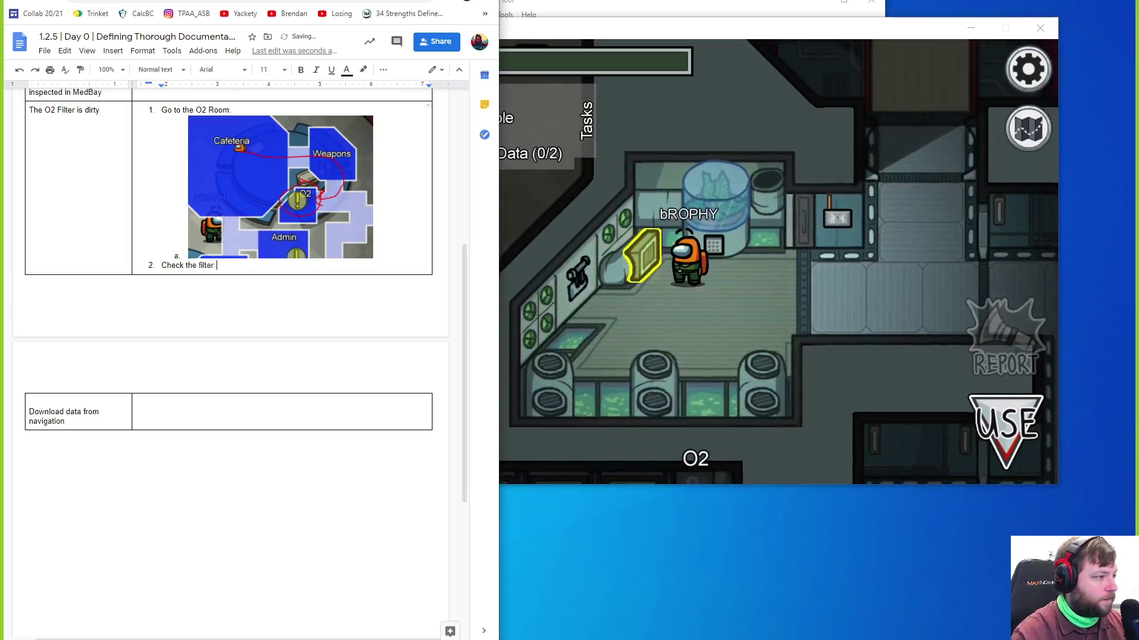
# Paste the filter snip under 'Check the filter:' and begin step 3
pyautogui.moveTo(524, 116); pyautogui.dragTo(805, 320)
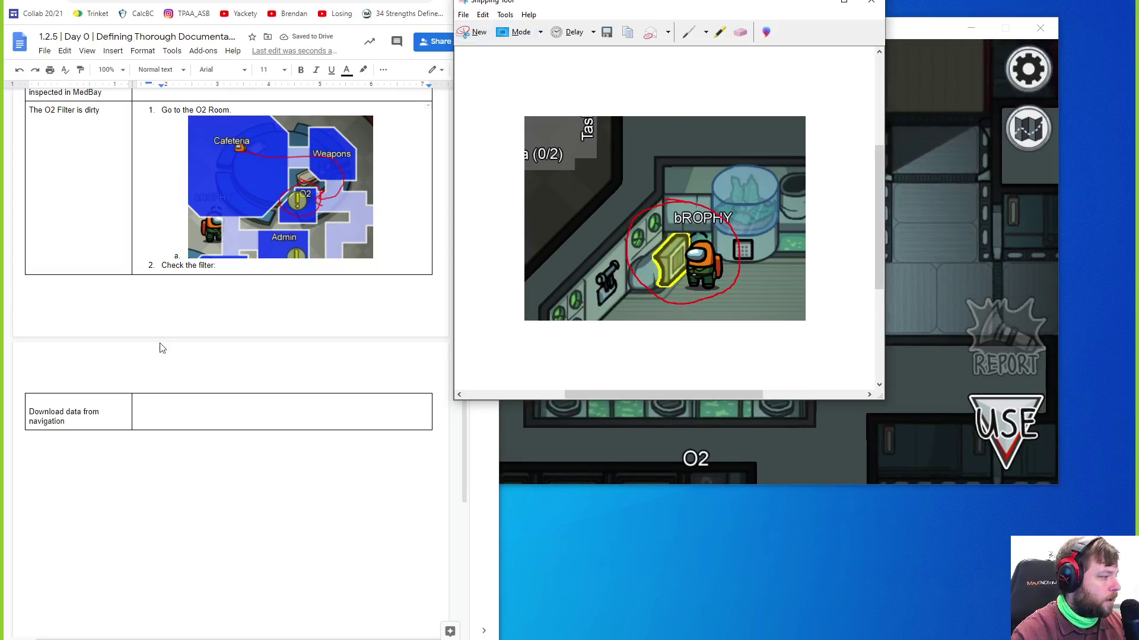
pyautogui.click(234, 267)
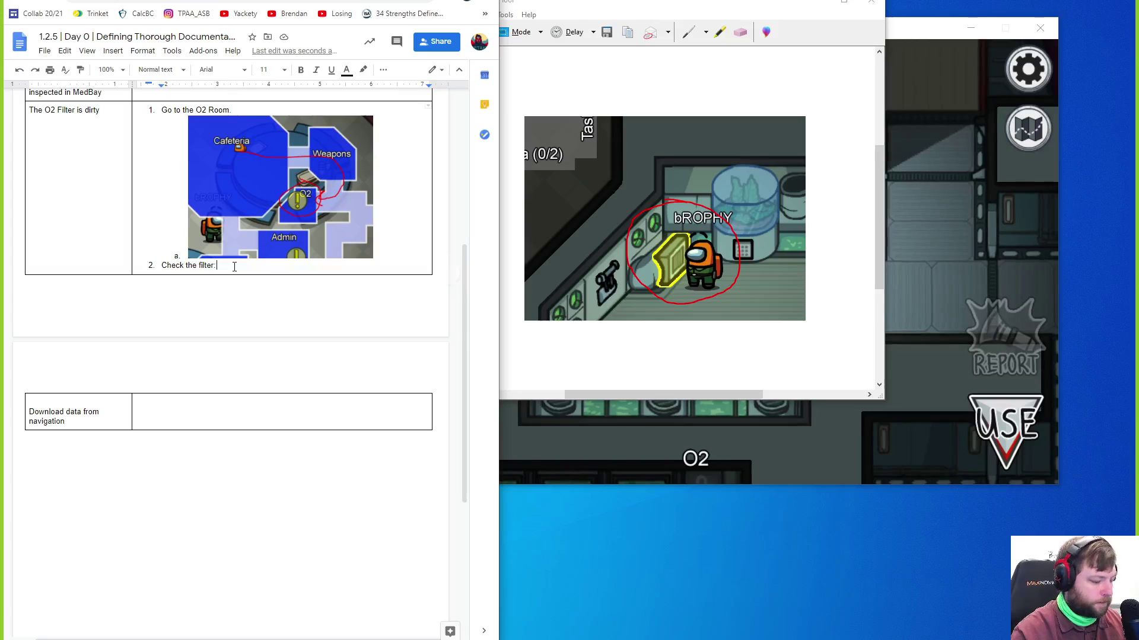
pyautogui.hotkey('ctrl', 'v')
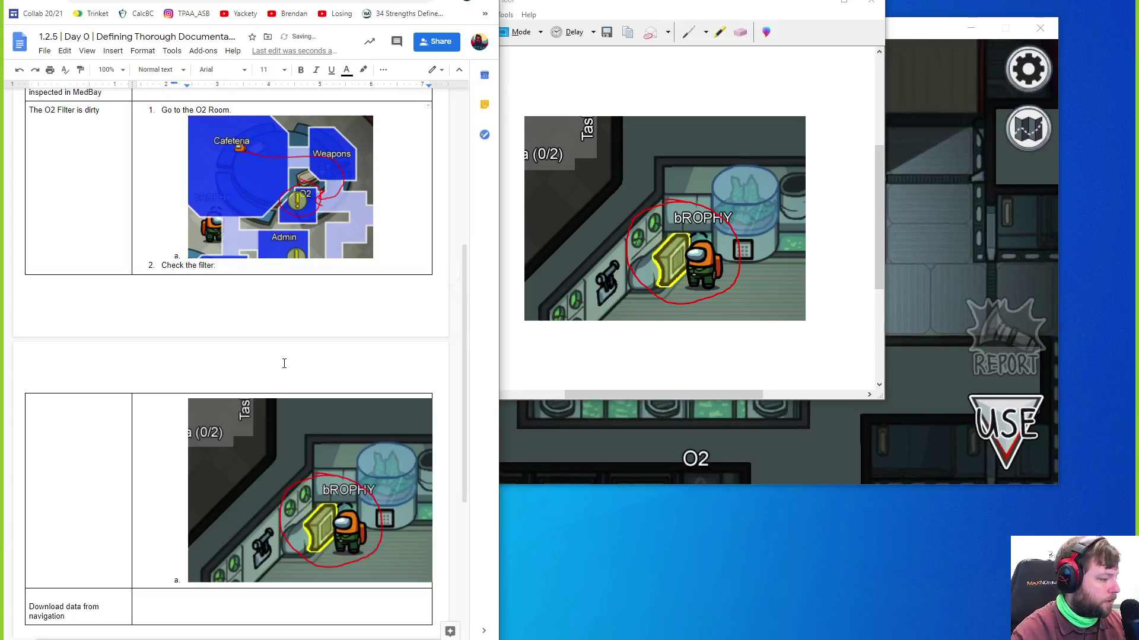
pyautogui.press('Return')
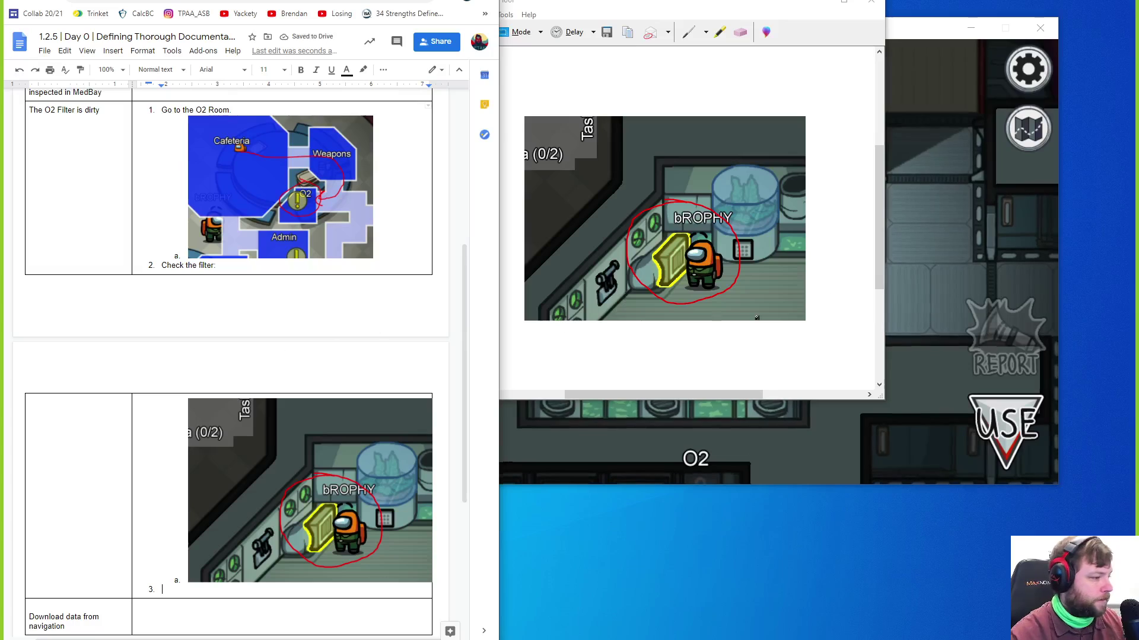
pyautogui.click(974, 256)
# Open the O2 filter task, throw one leaf into the chute and snip the leaf filter panel
pyautogui.click(987, 423)
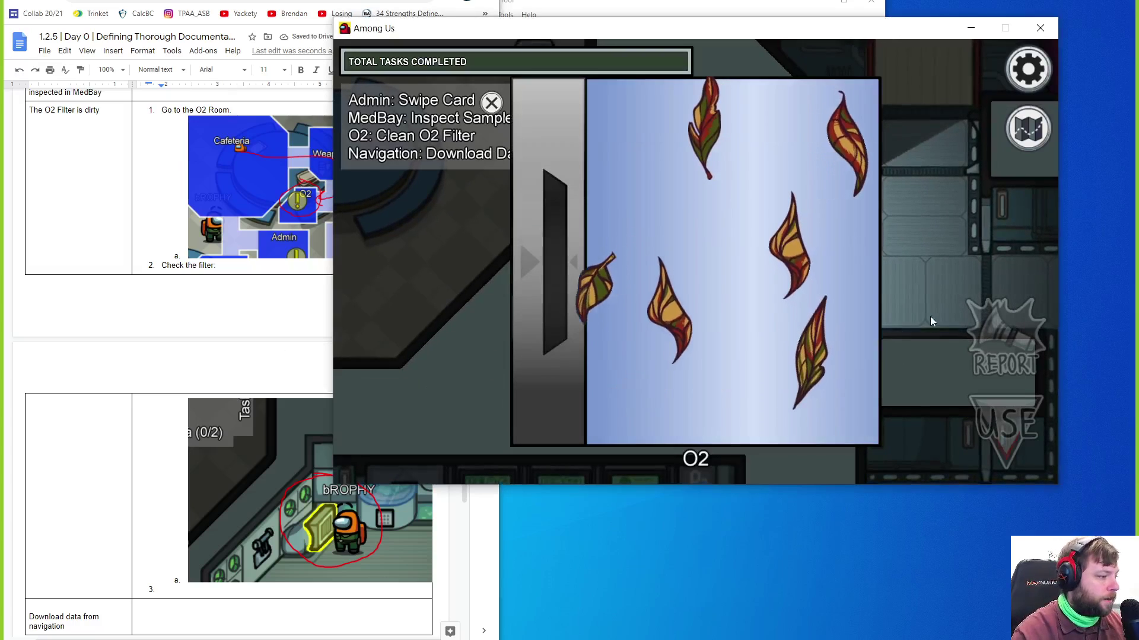
pyautogui.moveTo(596, 286); pyautogui.dragTo(547, 268)
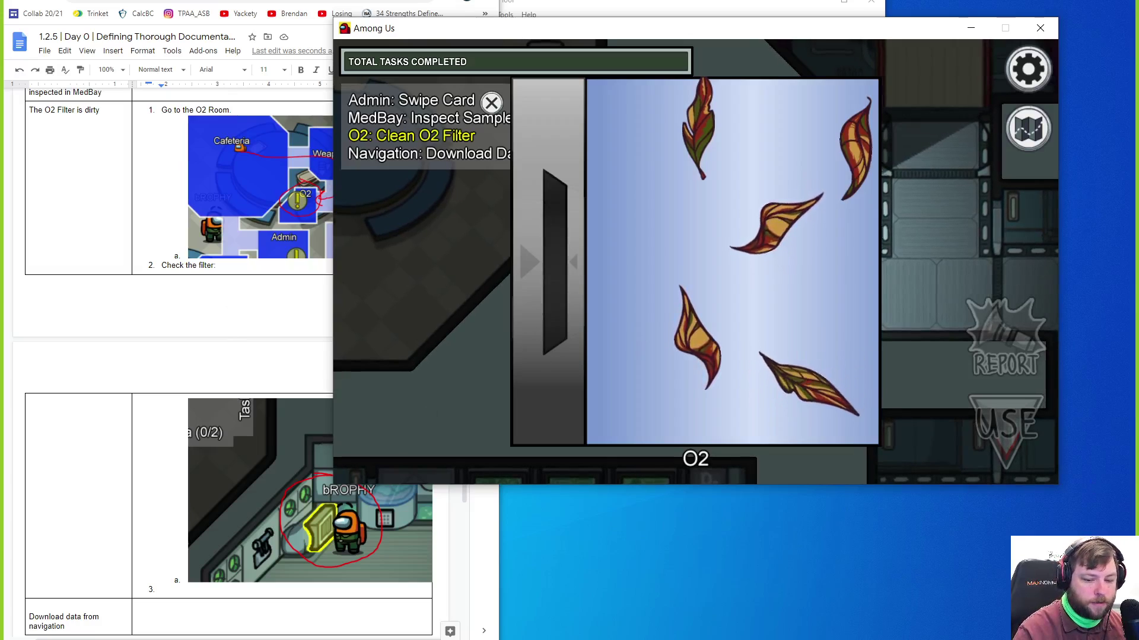
pyautogui.hotkey('alt', 'Tab')
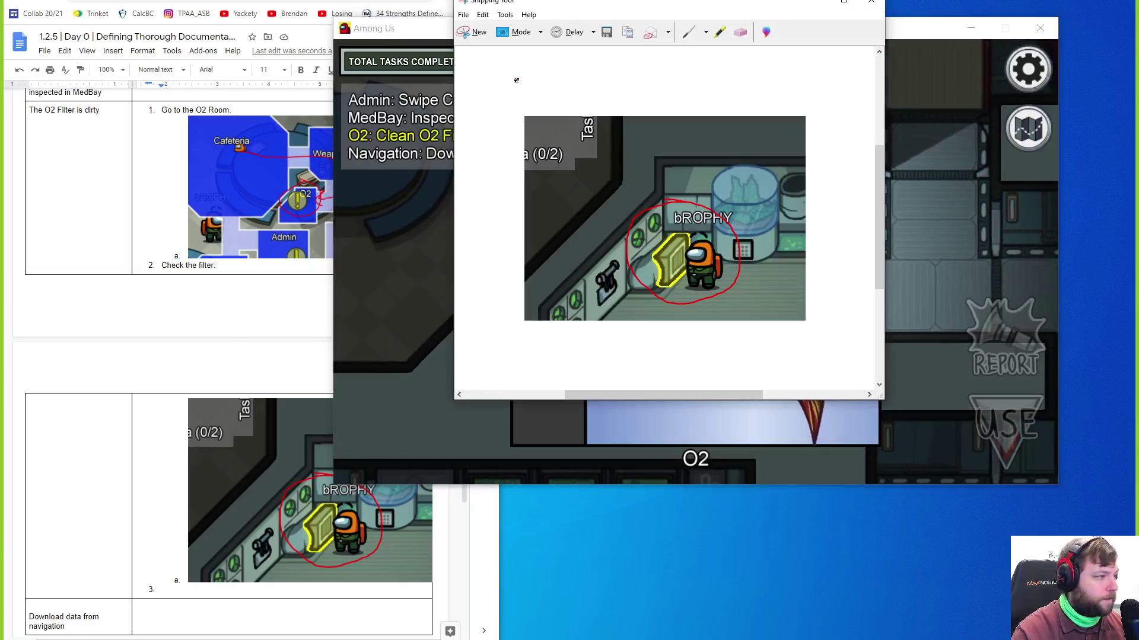
pyautogui.click(472, 31)
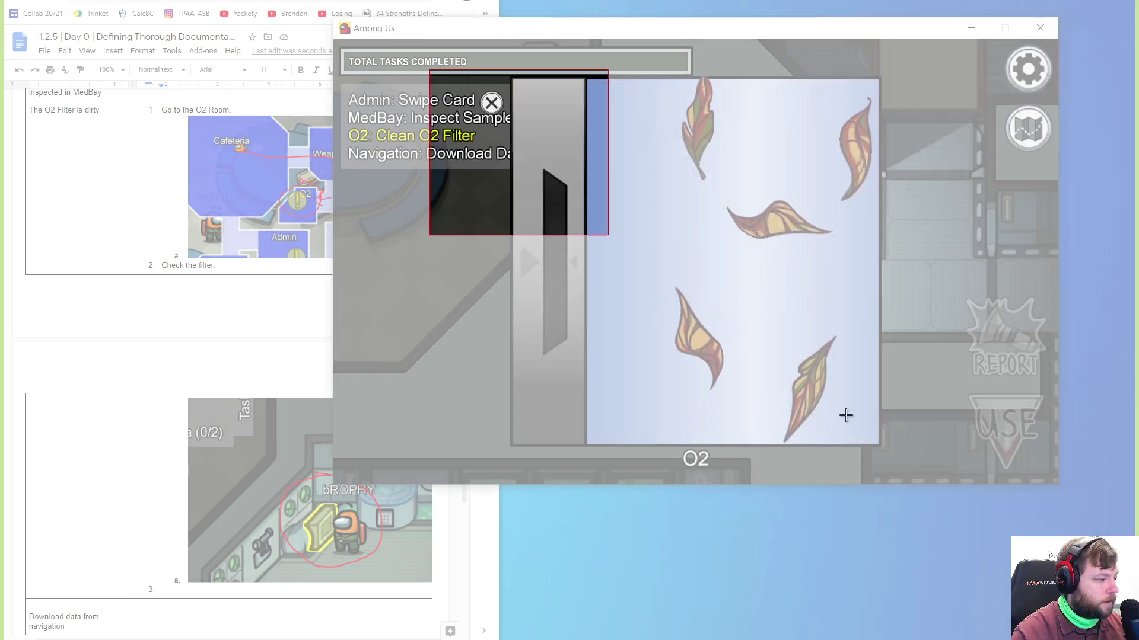
pyautogui.moveTo(430, 70); pyautogui.dragTo(922, 444)
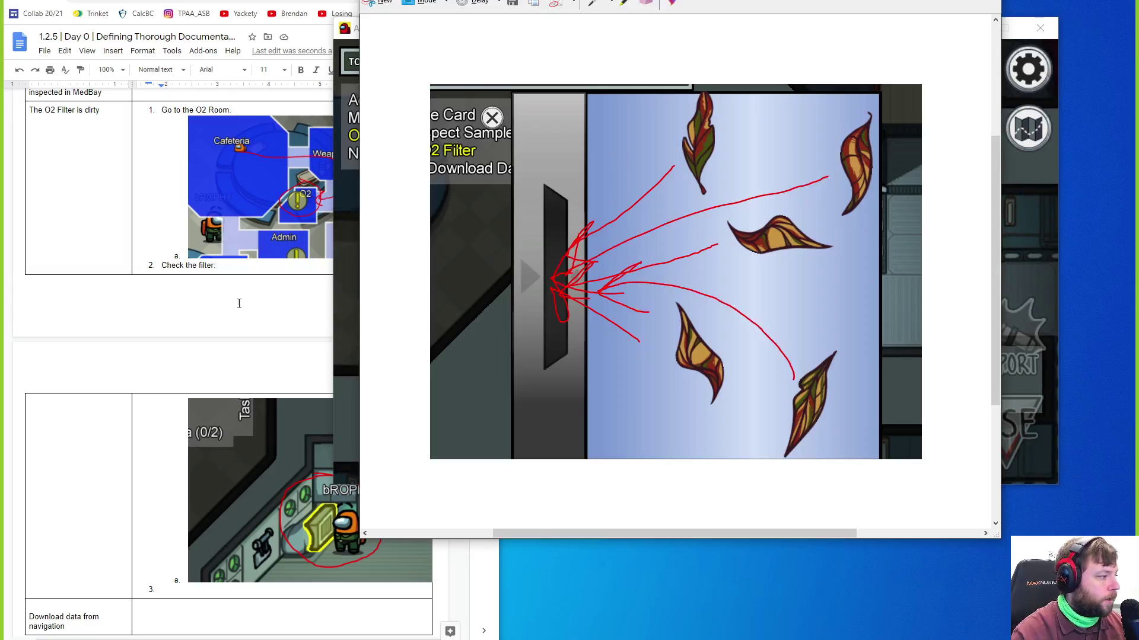
# Paste the annotated leaf screenshot as a sub-item under step 3 'Drag the leaves into the trash chute.'
pyautogui.click(188, 589)
pyautogui.write('Drag the leaves into the trash chute.')
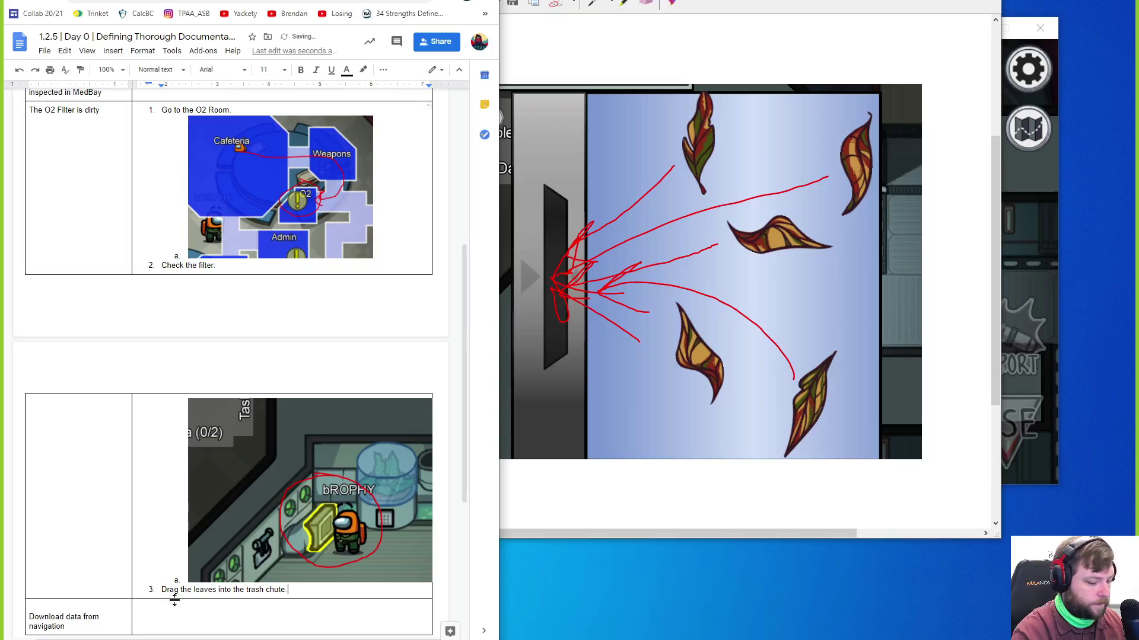
pyautogui.press('Return')
pyautogui.press('Tab')
pyautogui.hotkey('ctrl', 'v')
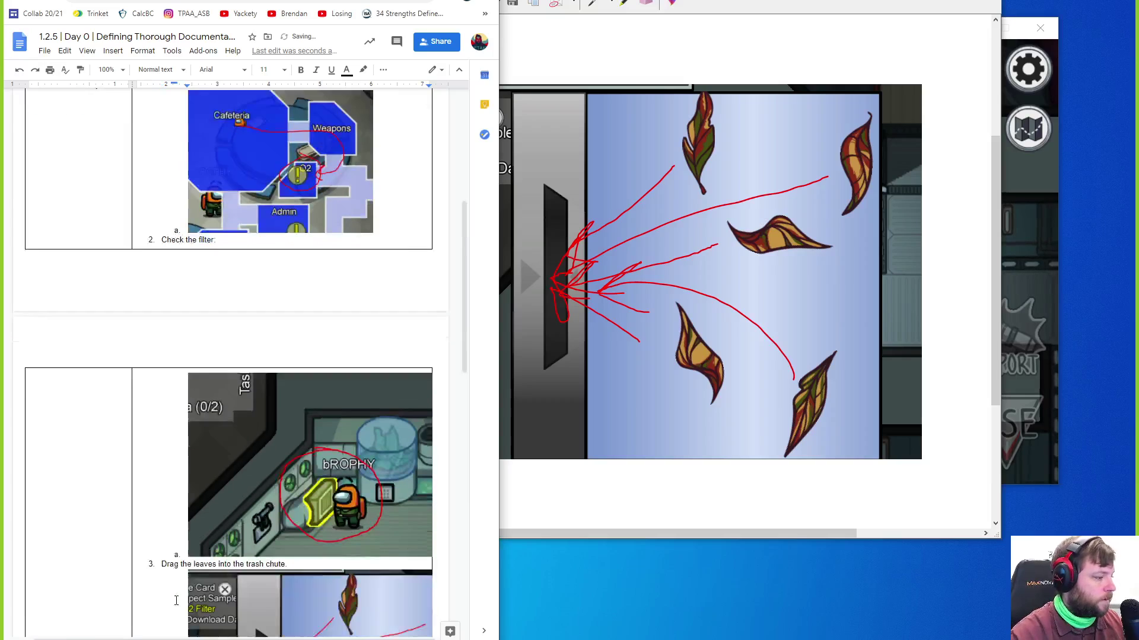
# Drag every leaf into the chute so Clean O2 Filter shows completed, then return to the document
pyautogui.click(1022, 211)
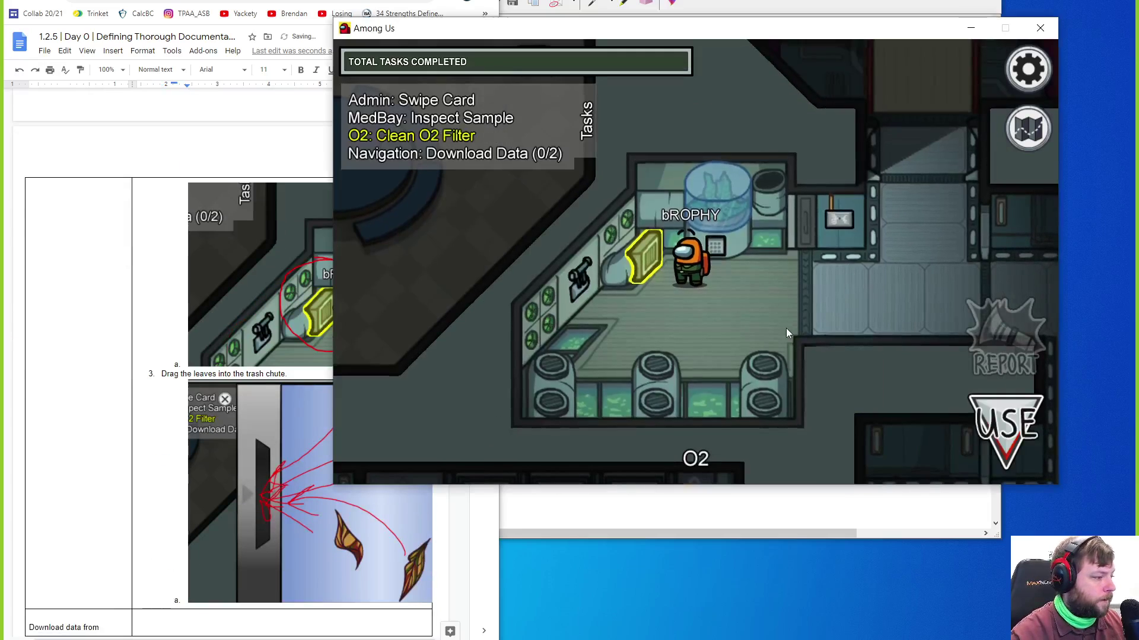
pyautogui.click(974, 417)
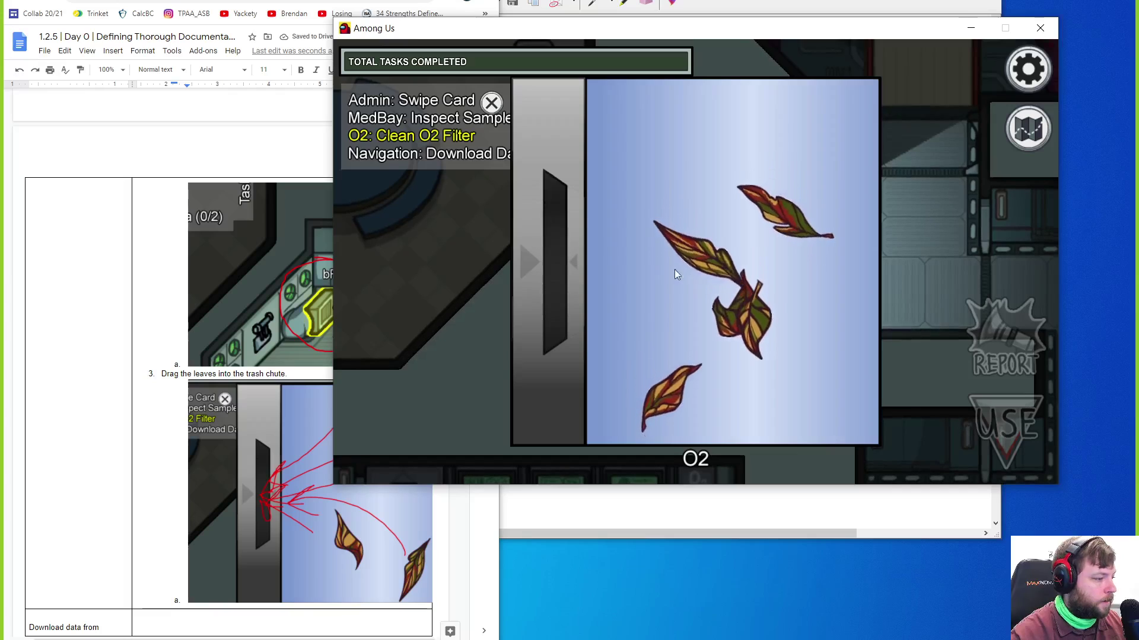
pyautogui.moveTo(680, 267); pyautogui.dragTo(463, 242)
pyautogui.moveTo(705, 317); pyautogui.dragTo(488, 275)
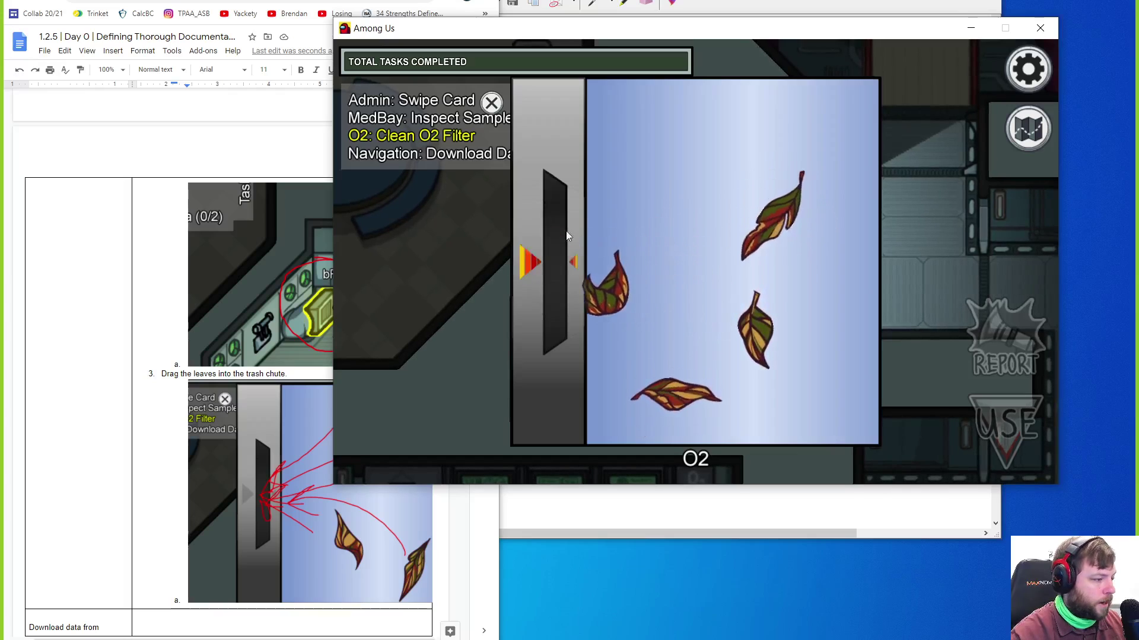
pyautogui.moveTo(620, 236); pyautogui.dragTo(525, 263)
pyautogui.moveTo(671, 389); pyautogui.dragTo(488, 262)
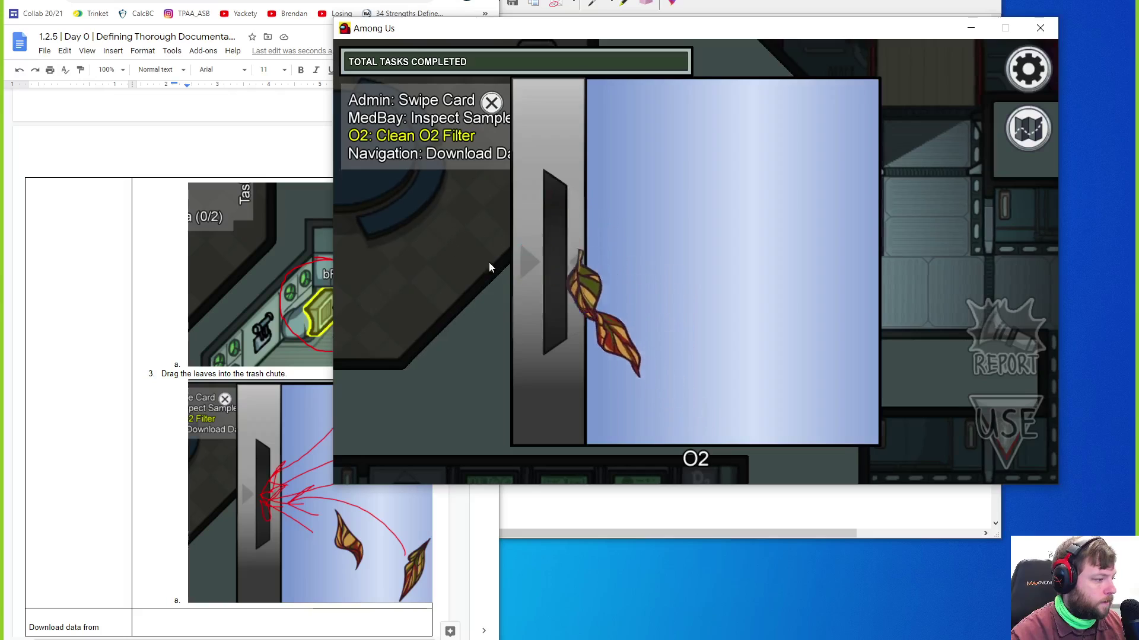
pyautogui.moveTo(597, 318); pyautogui.dragTo(565, 305)
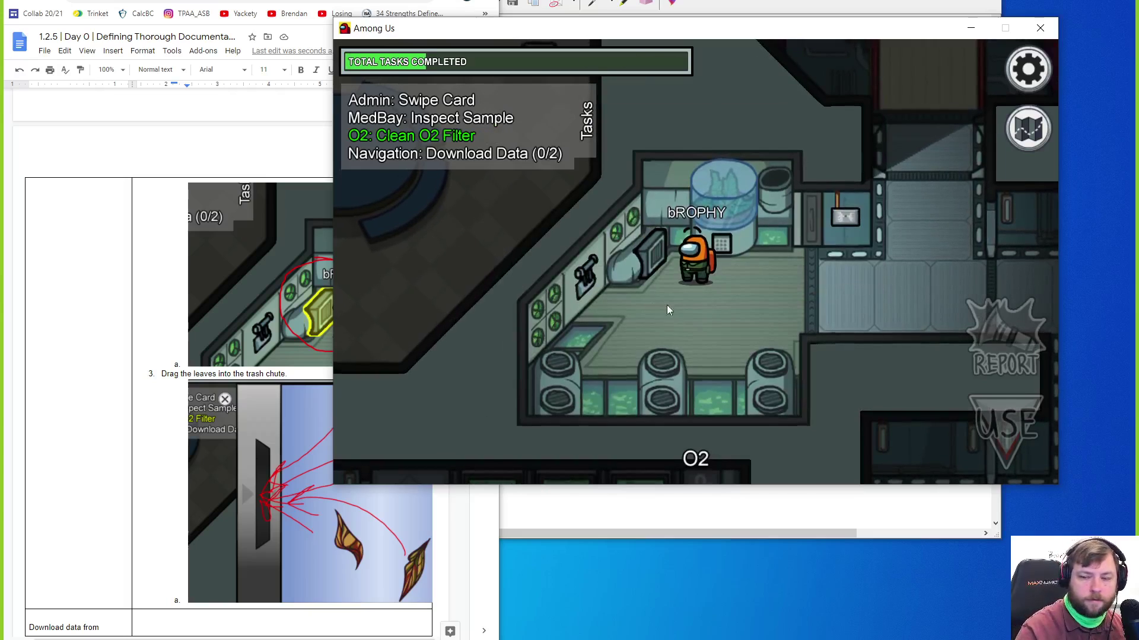
pyautogui.press('Tab')
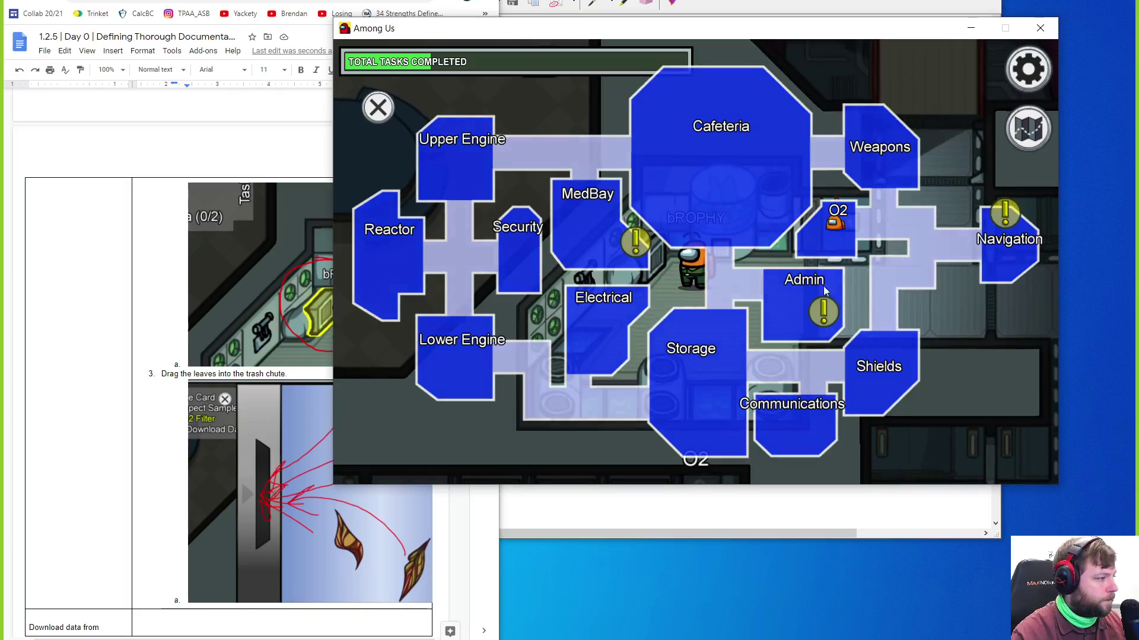
pyautogui.click(380, 114)
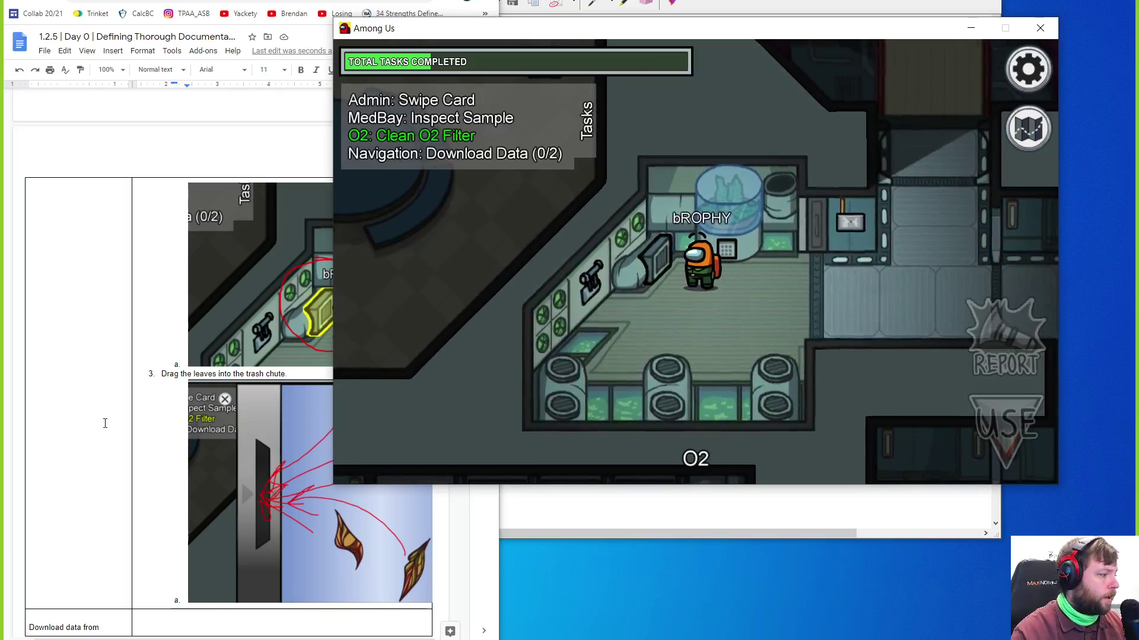
pyautogui.click(194, 576)
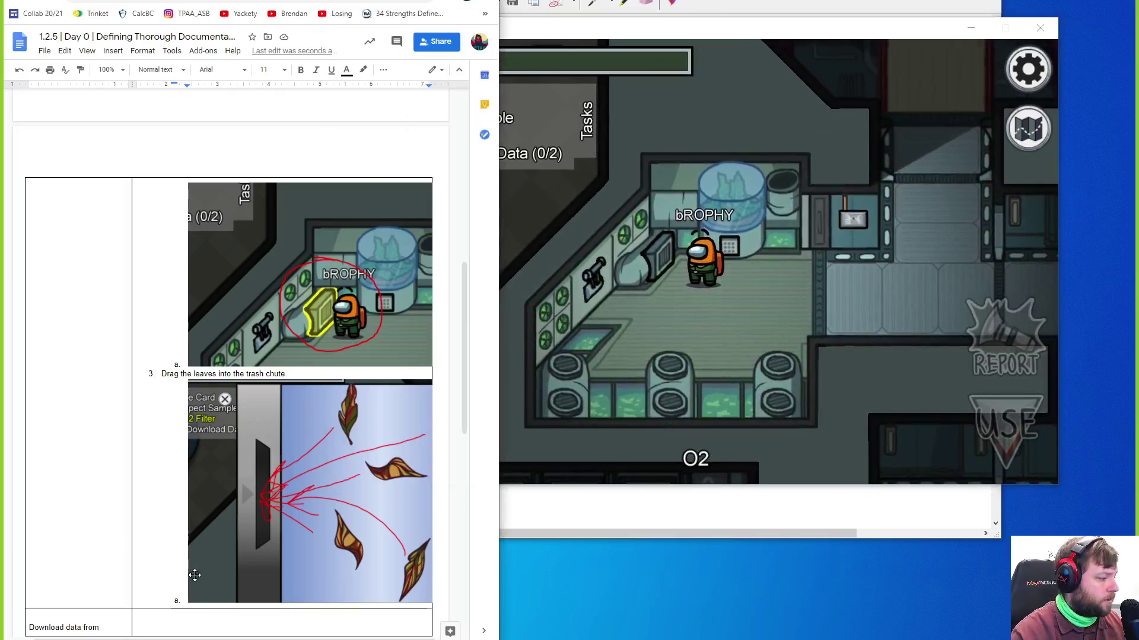
# Add step 4 'Verify task complete' below the leaves image
pyautogui.click(270, 569)
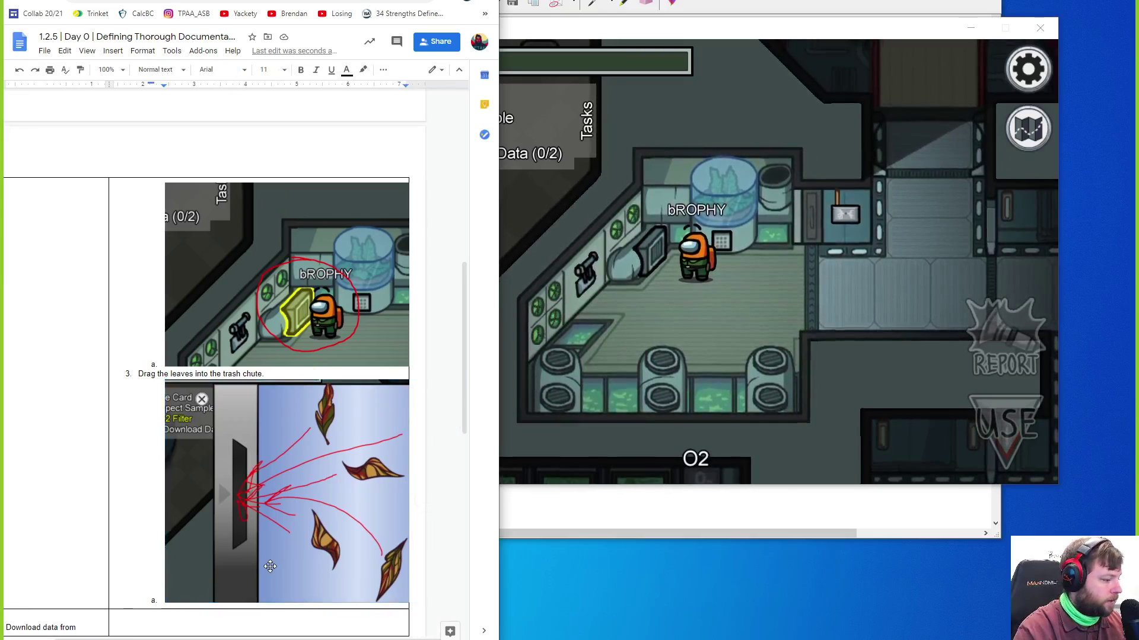
pyautogui.press('Return')
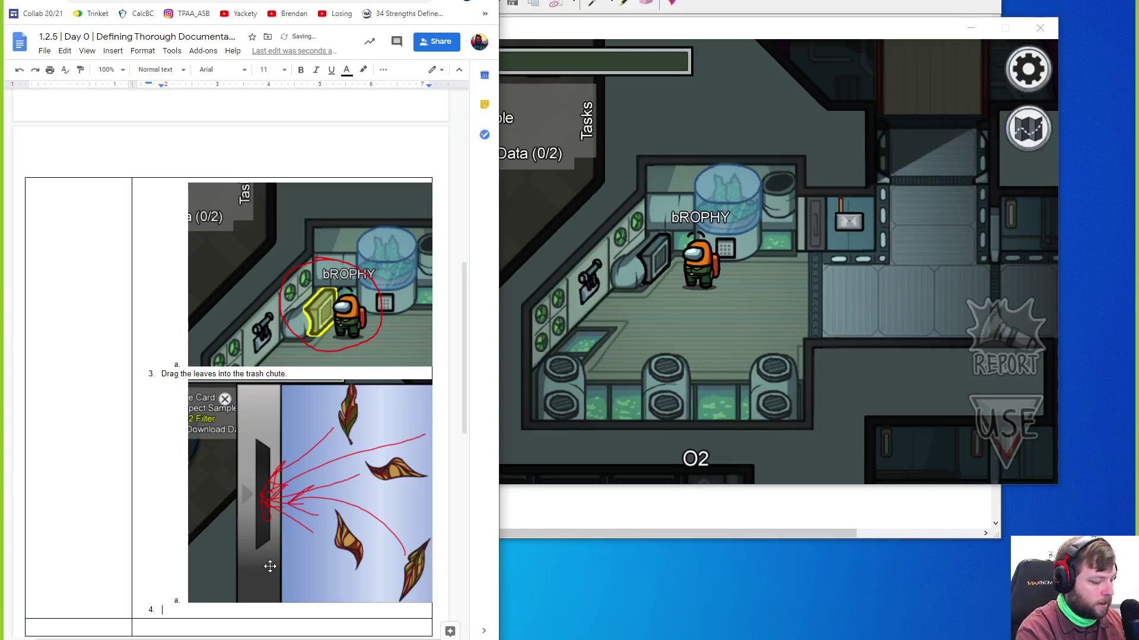
pyautogui.press('Return')
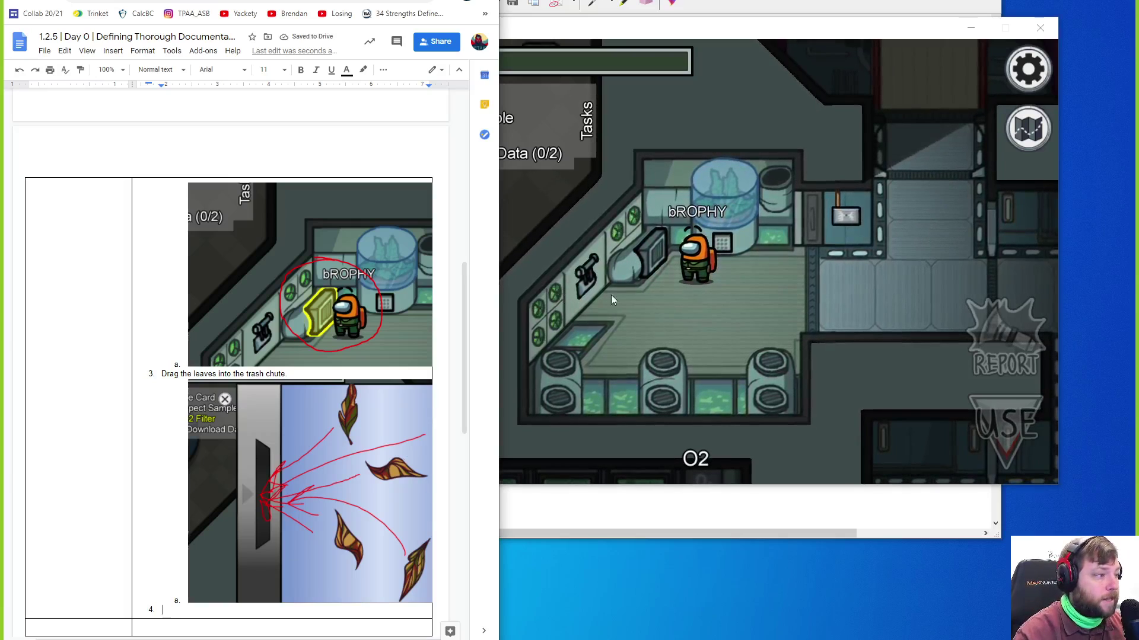
pyautogui.click(770, 35)
pyautogui.moveTo(771, 36); pyautogui.dragTo(895, 48)
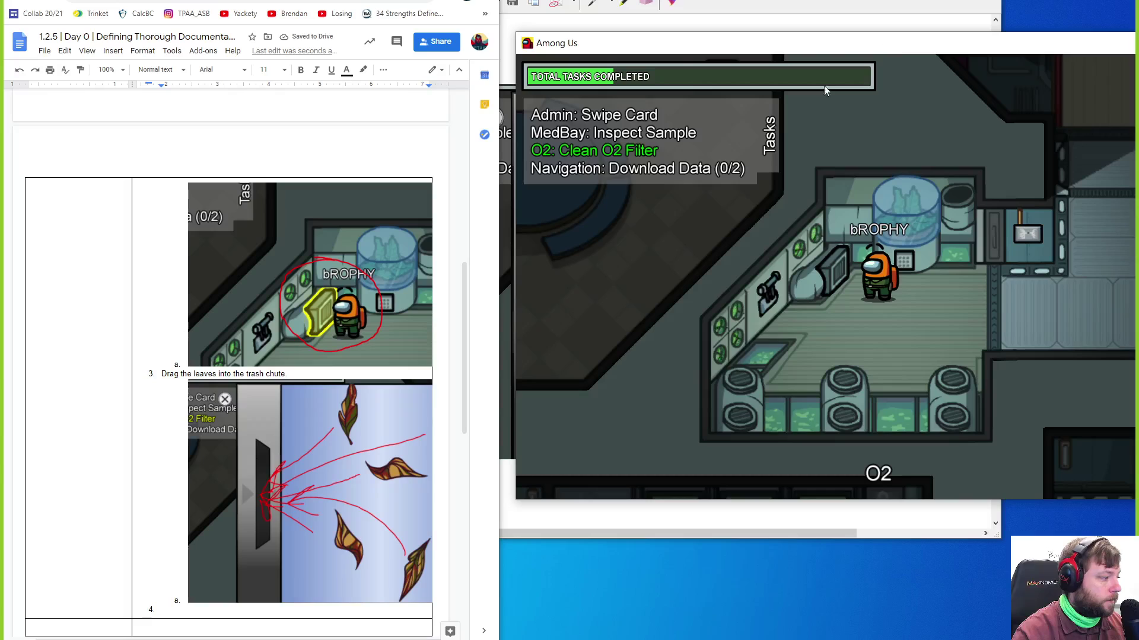
pyautogui.click(214, 610)
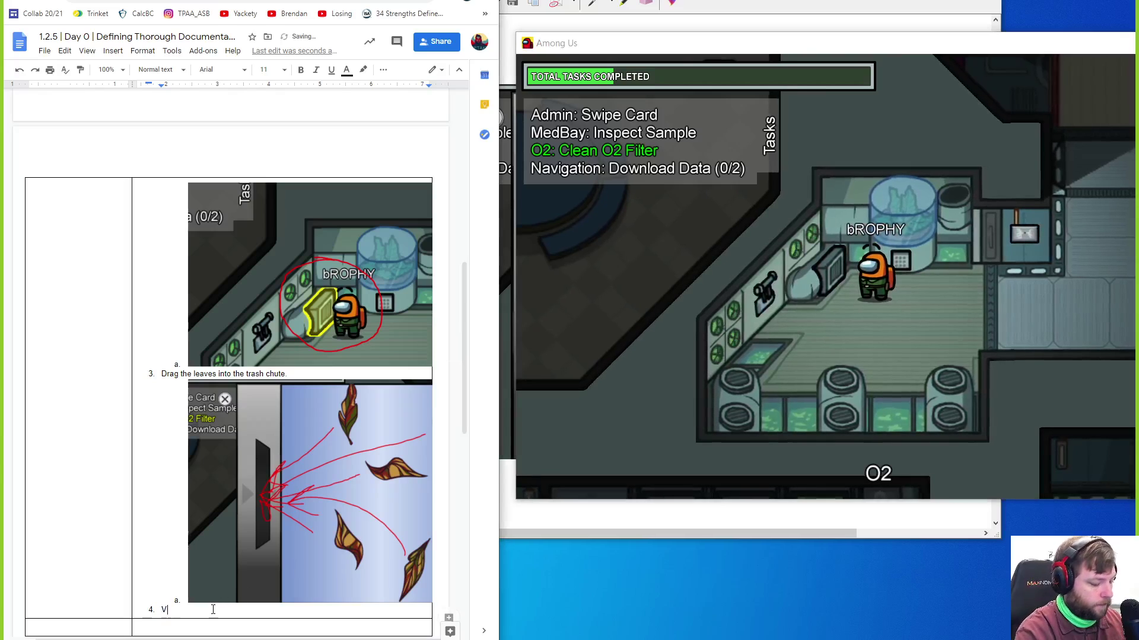
pyautogui.write('Verify task complete')
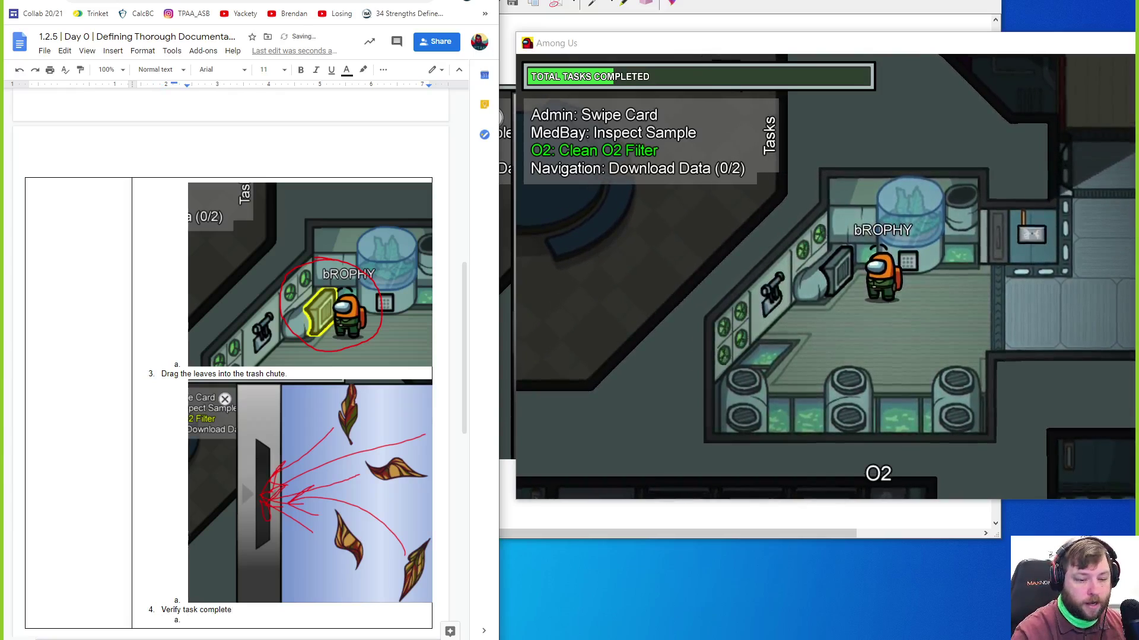
# Snip the task list showing Clean O2 Filter green and paste it under step 4
pyautogui.hotkey('alt', 'Tab')
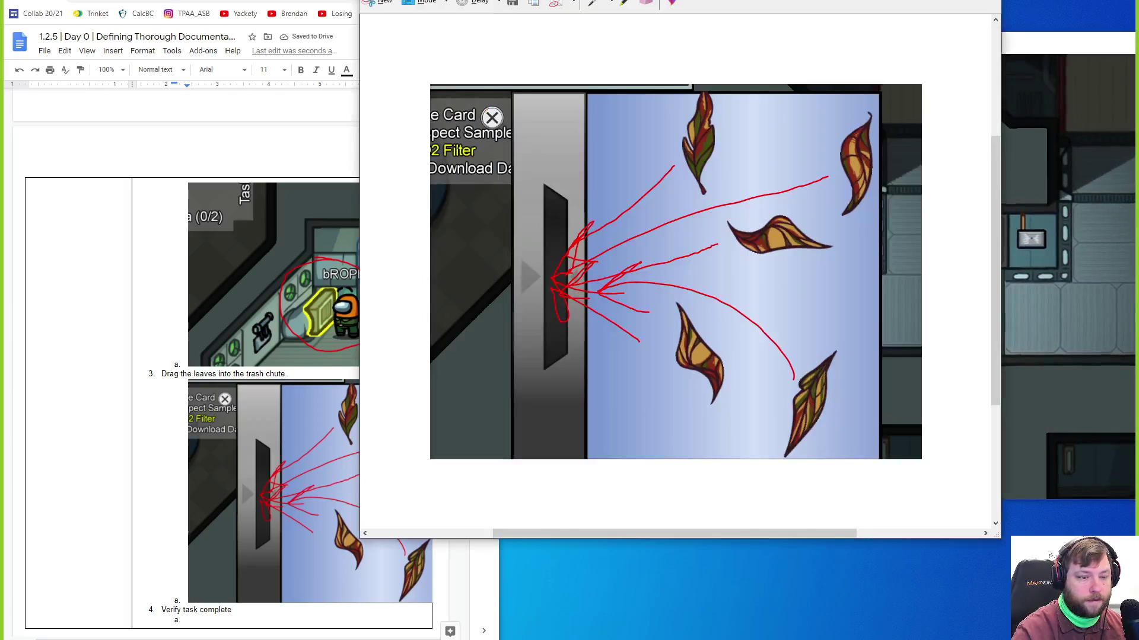
pyautogui.click(381, 4)
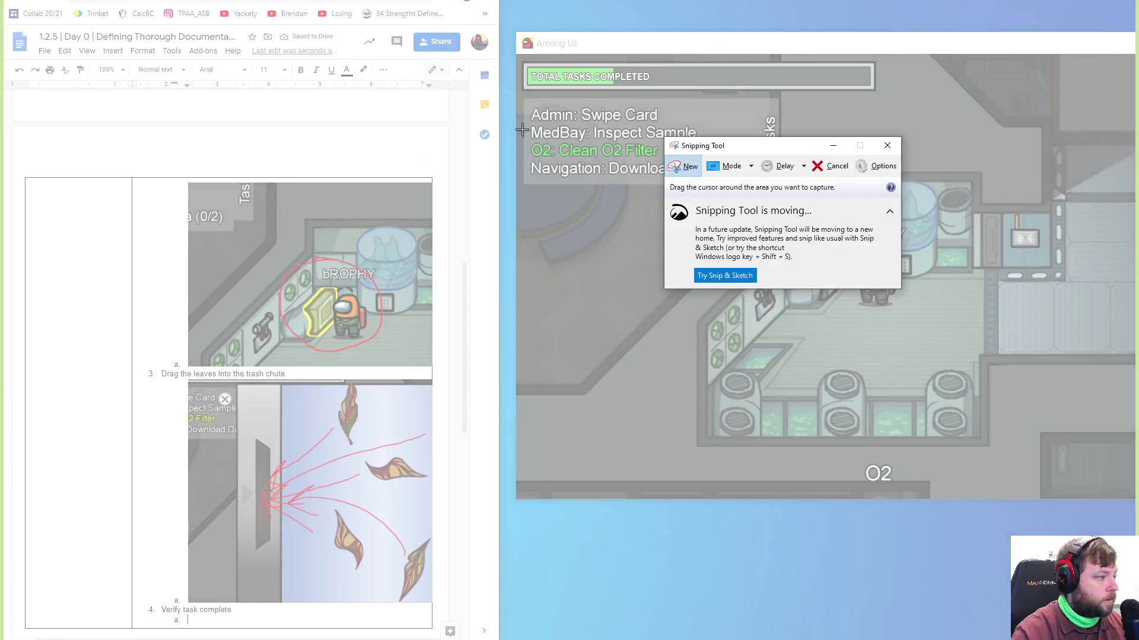
pyautogui.moveTo(521, 129); pyautogui.dragTo(826, 176)
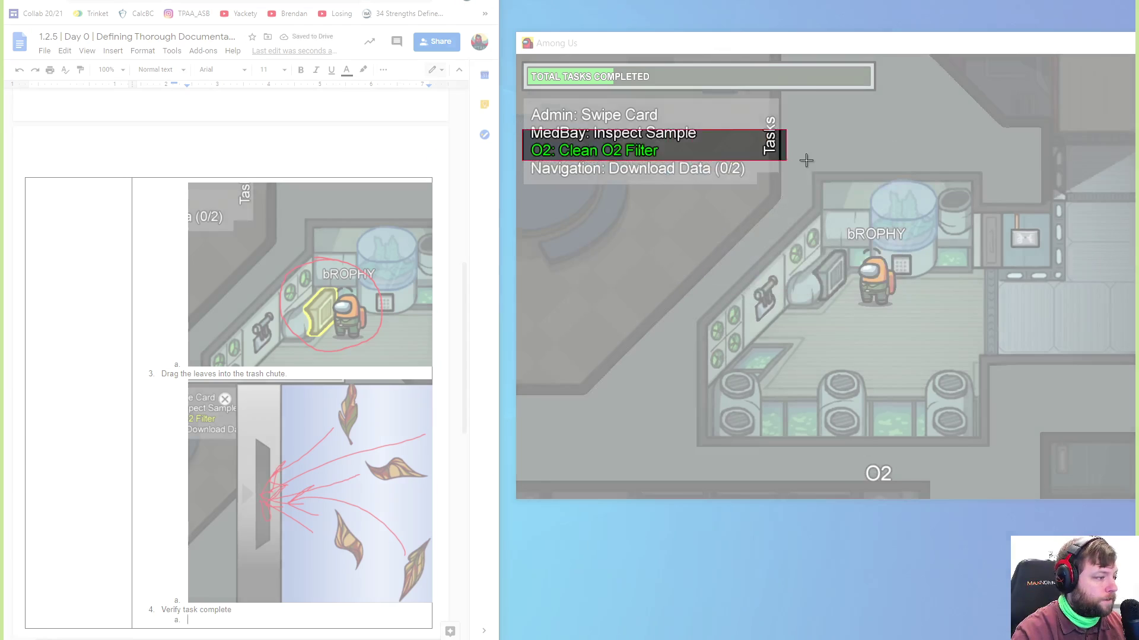
pyautogui.hotkey('alt', 'Tab')
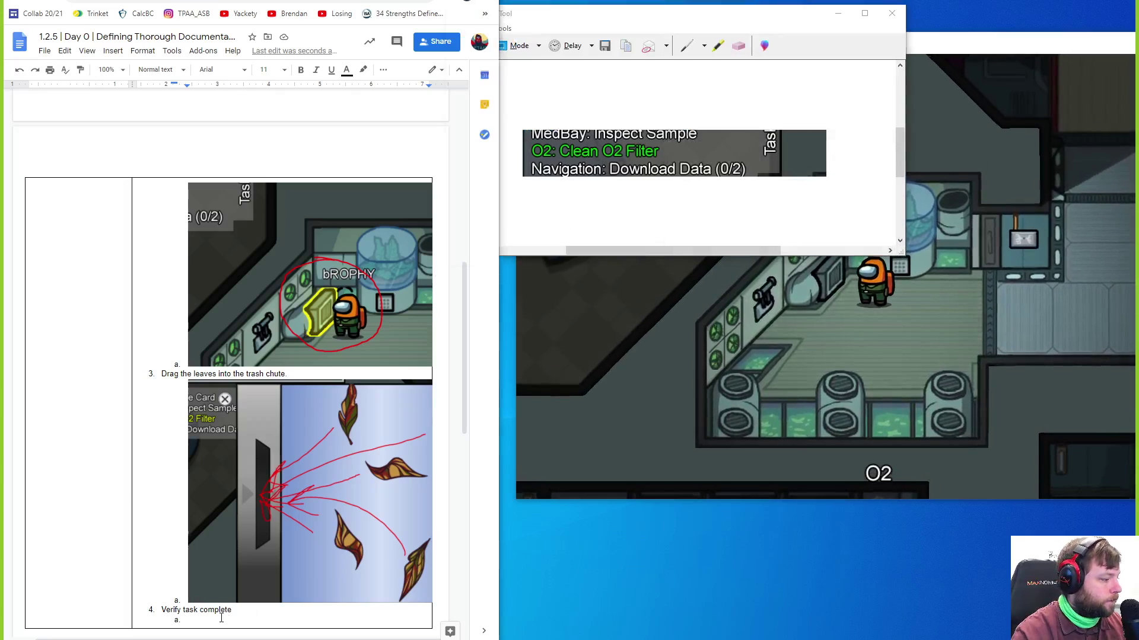
pyautogui.hotkey('ctrl', 'v')
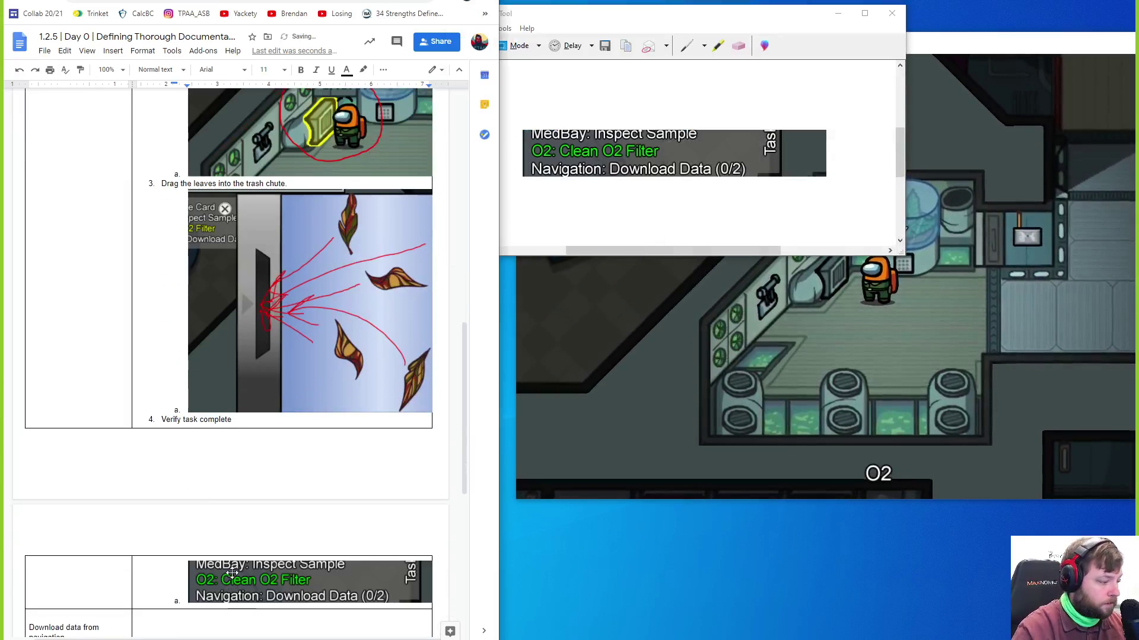
pyautogui.press('Tab')
pyautogui.press('Return')
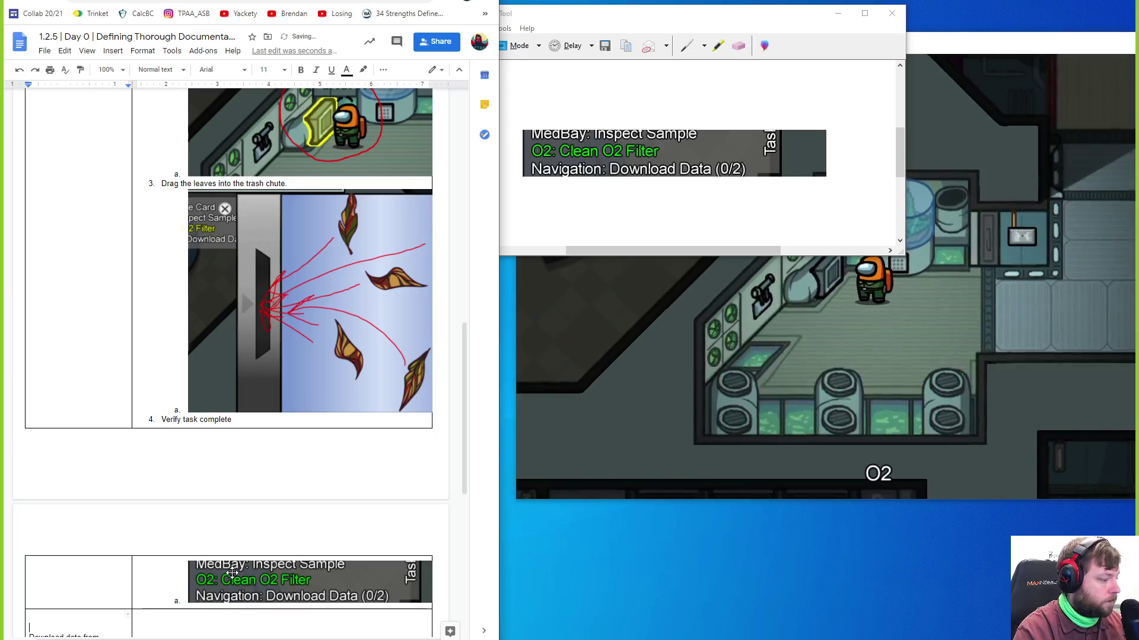
# Shrink the task-list image to fit the cell and resume the step text for step 5
pyautogui.click(297, 567)
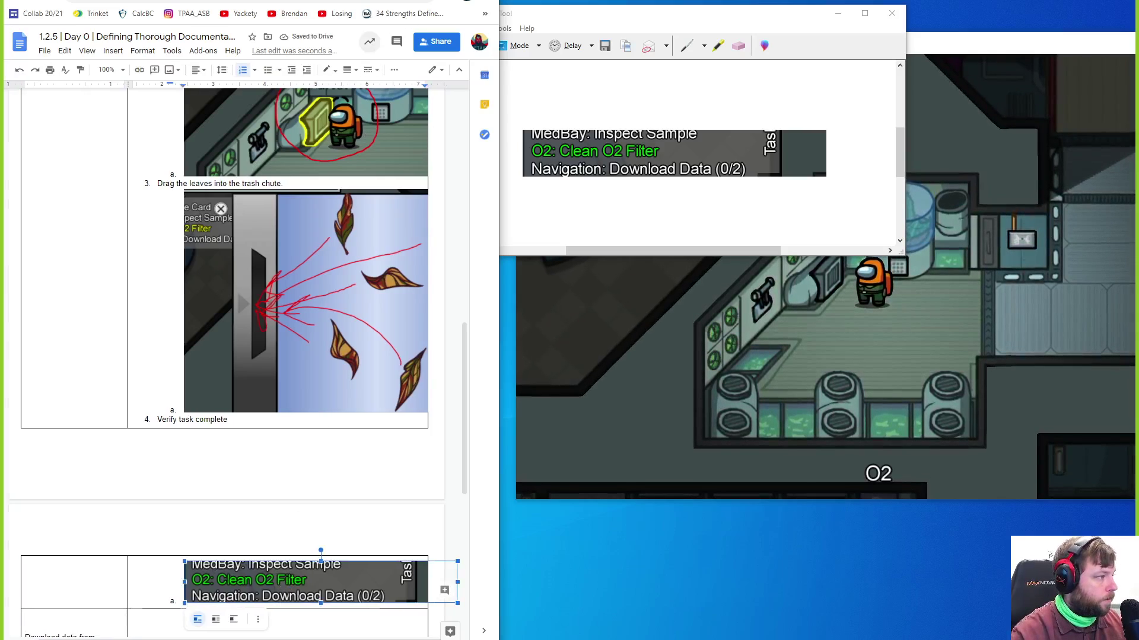
pyautogui.press('super+Up')
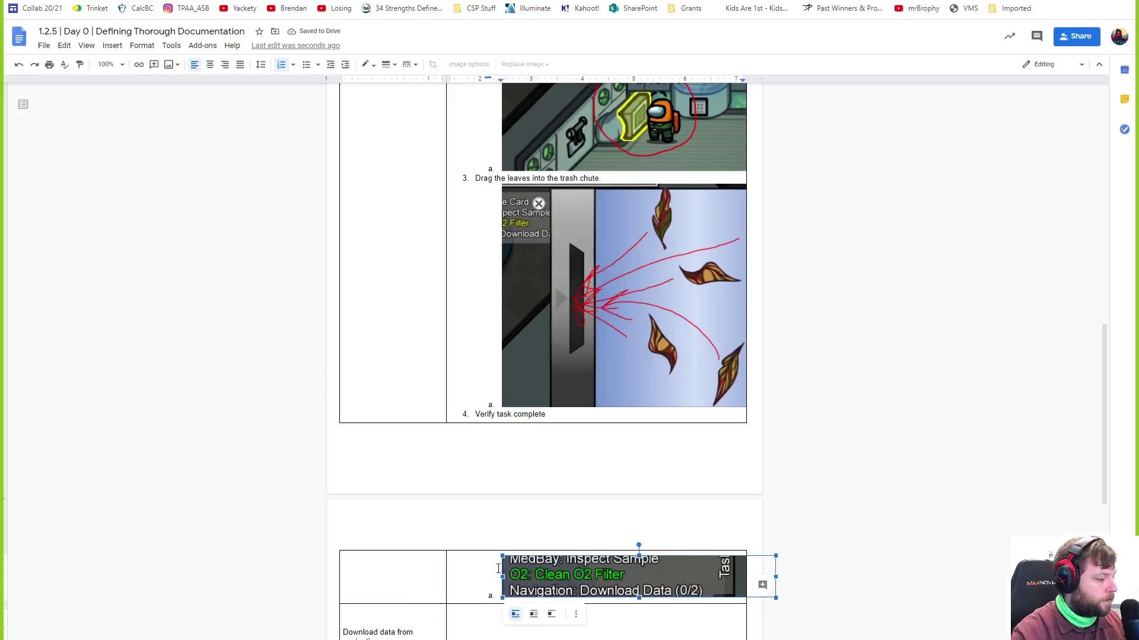
pyautogui.moveTo(729, 574); pyautogui.dragTo(729, 593)
pyautogui.click(738, 591)
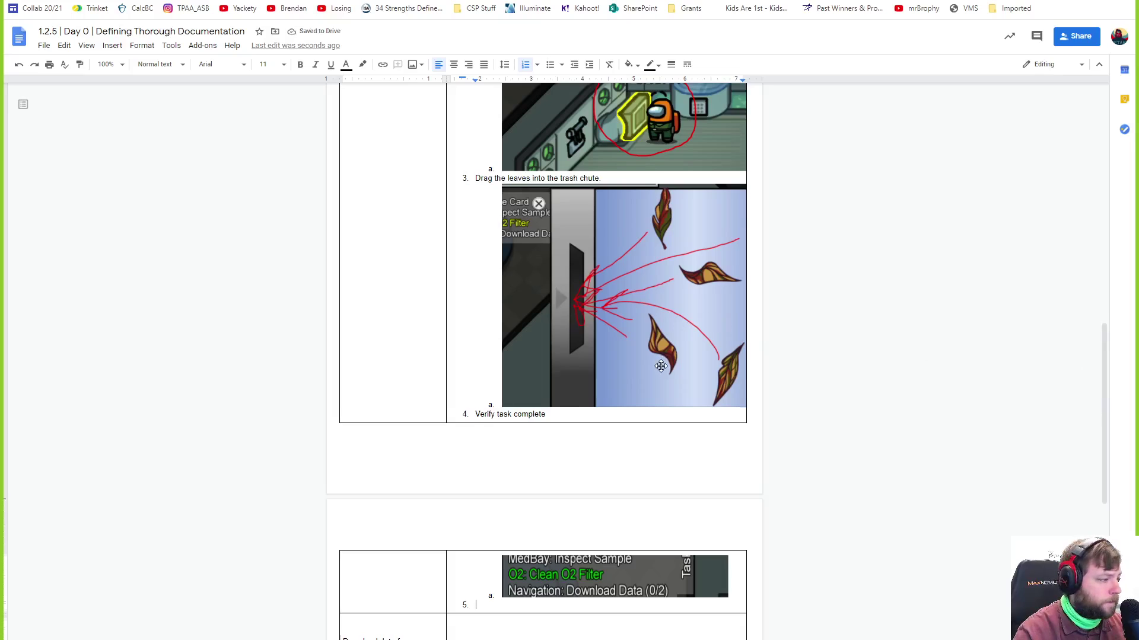
pyautogui.scroll(5, 660, 365)
pyautogui.scroll(2, 660, 363)
pyautogui.scroll(2, 661, 363)
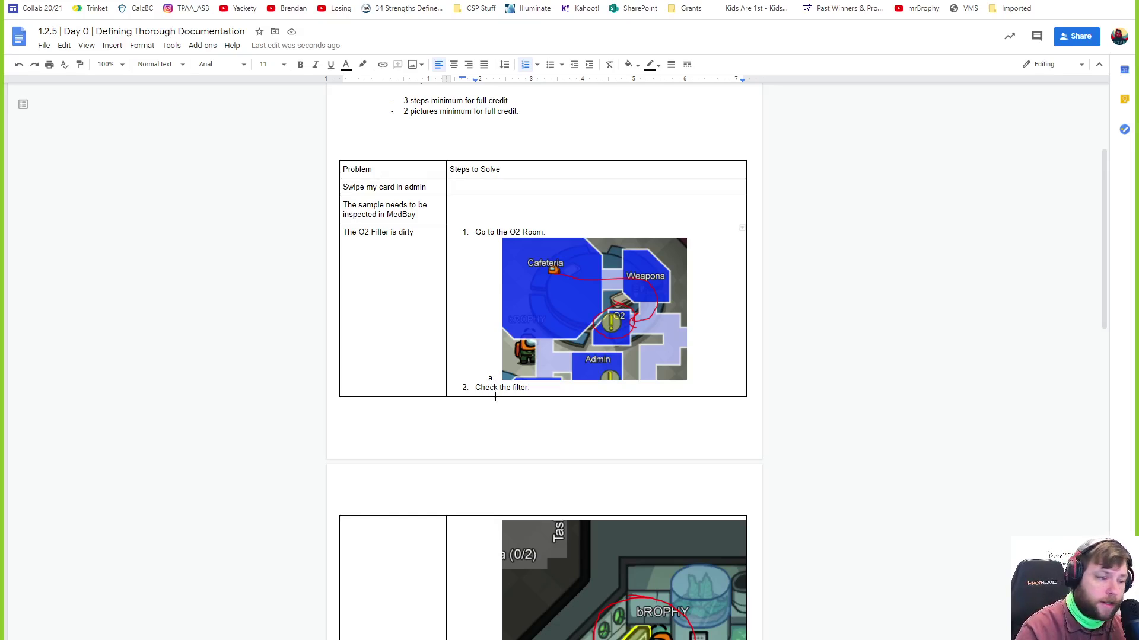
pyautogui.scroll(-1, 572, 394)
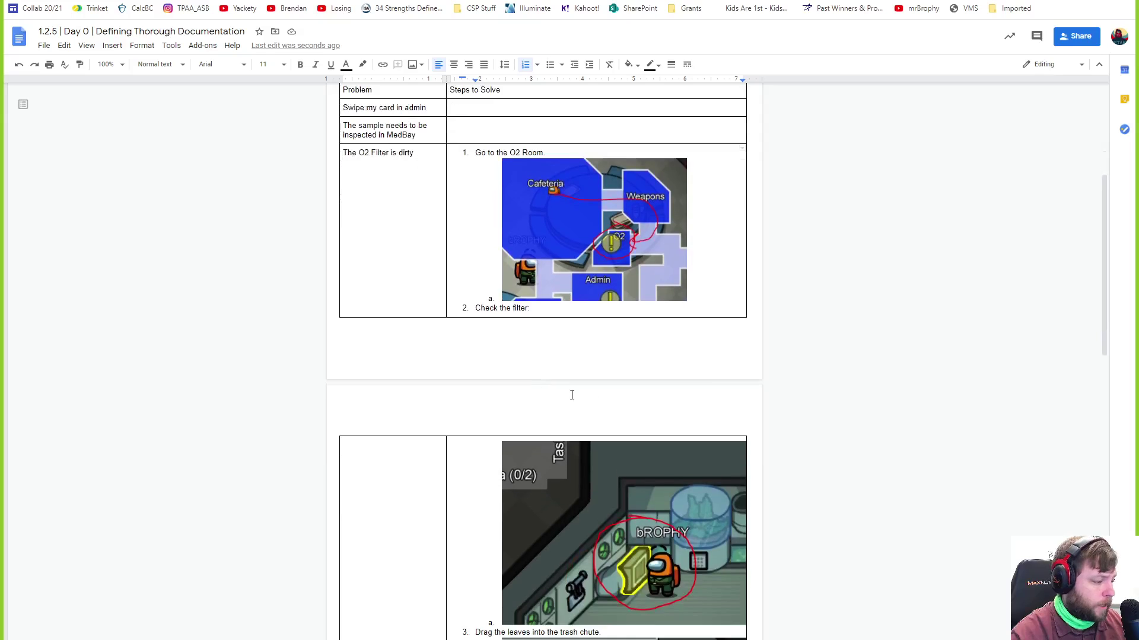
pyautogui.scroll(-1, 896, 450)
pyautogui.scroll(-2, 883, 451)
pyautogui.scroll(-1, 883, 450)
pyautogui.scroll(-1, 872, 450)
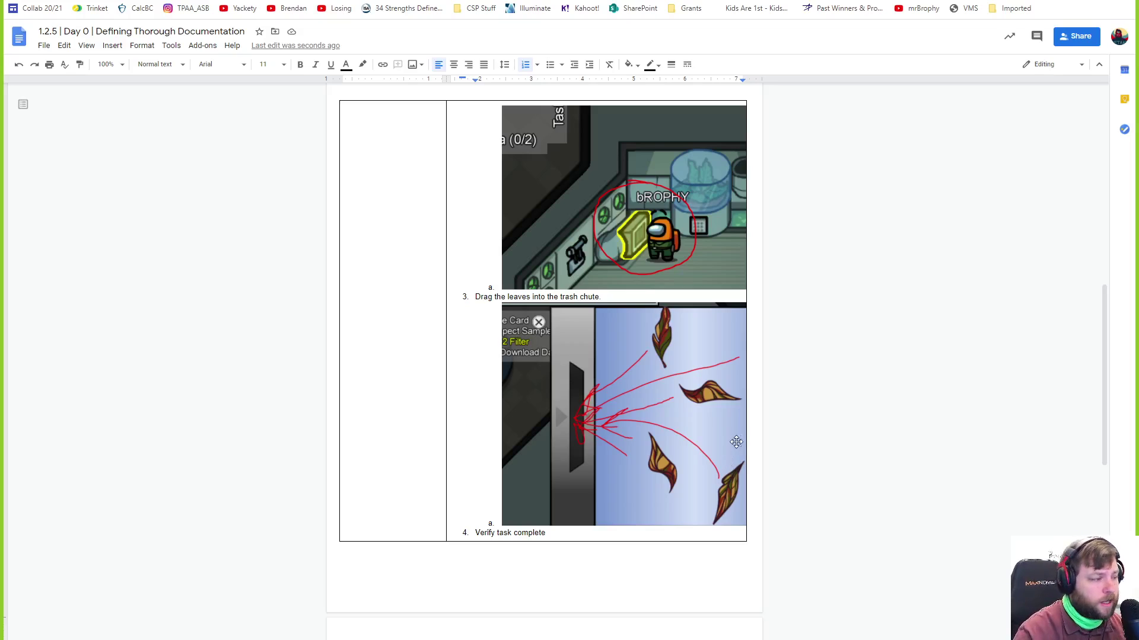
pyautogui.scroll(1, 740, 445)
pyautogui.scroll(1, 754, 441)
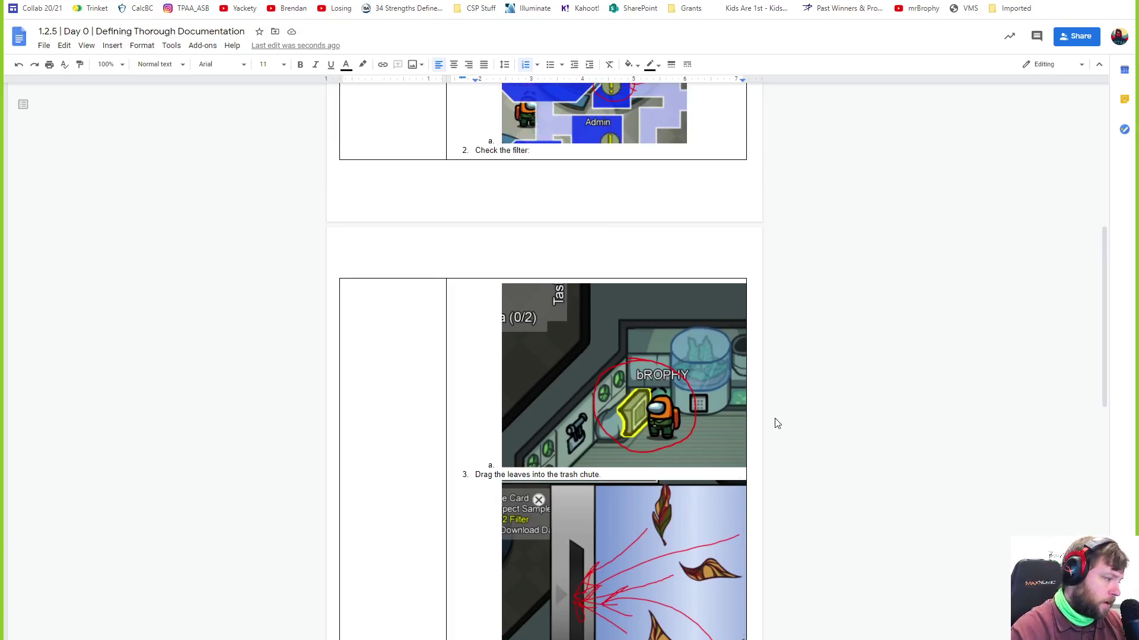
pyautogui.scroll(1, 775, 424)
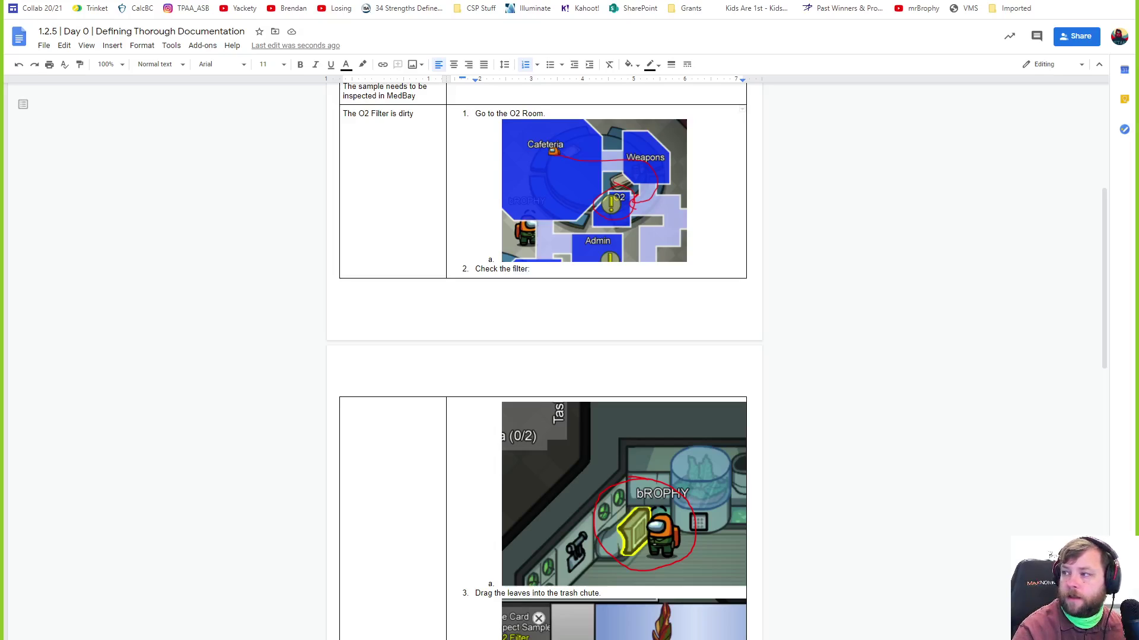
pyautogui.scroll(-2, 877, 190)
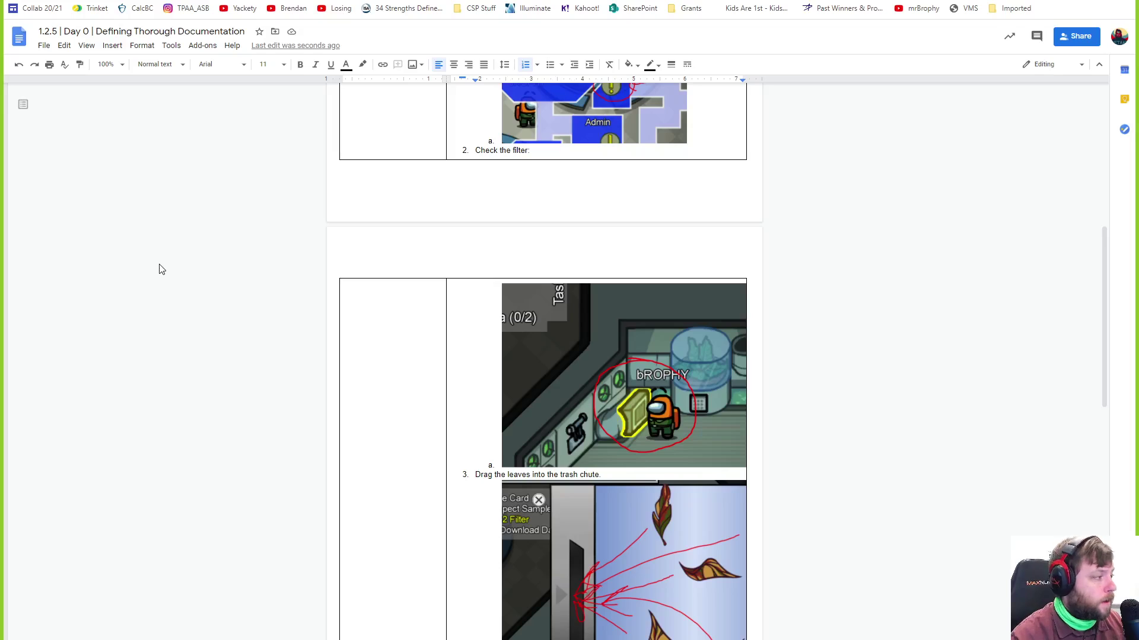
pyautogui.scroll(-2, 160, 269)
pyautogui.scroll(-2, 183, 266)
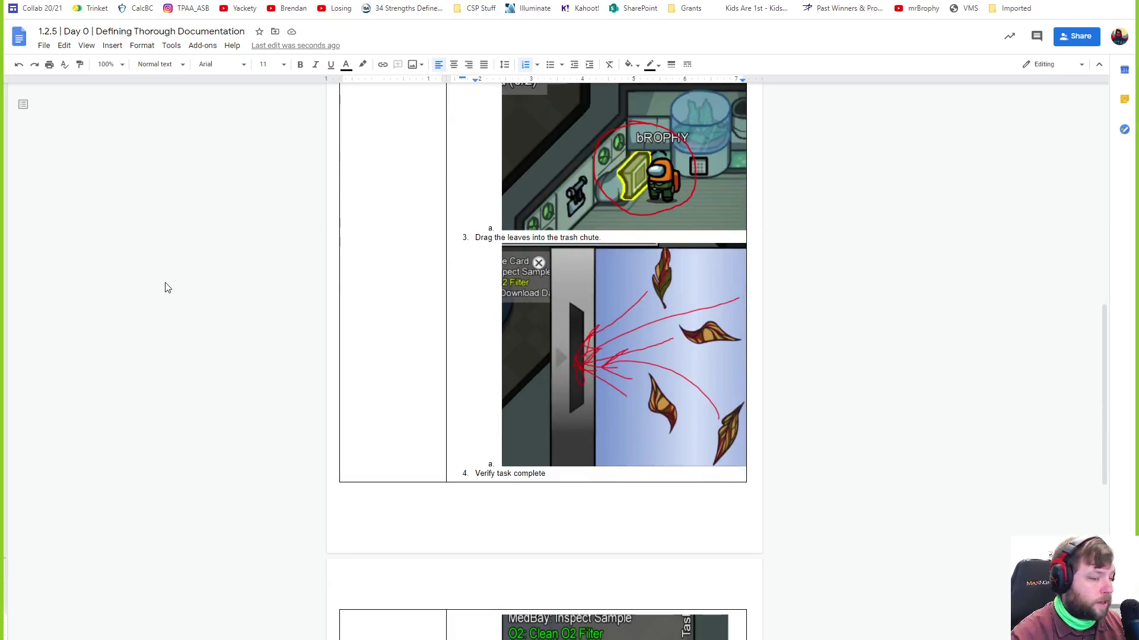
pyautogui.scroll(-1, 889, 97)
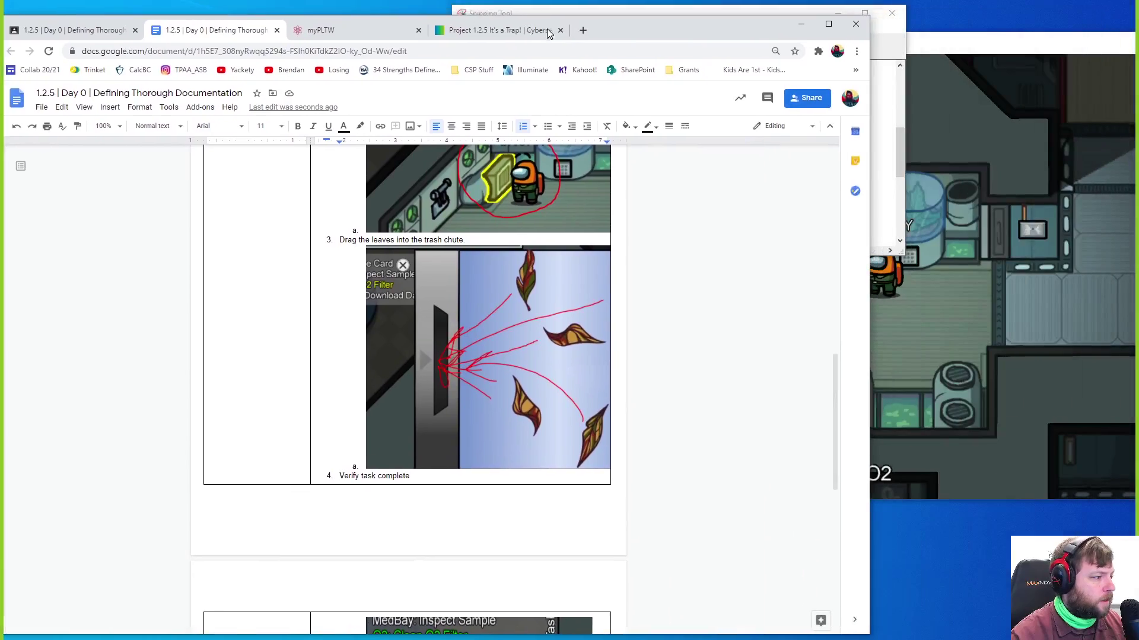
# Walk the character out of O2 across the Cafeteria up to the Task Tester laptop
pyautogui.click(828, 42)
pyautogui.moveTo(827, 43); pyautogui.dragTo(746, 47)
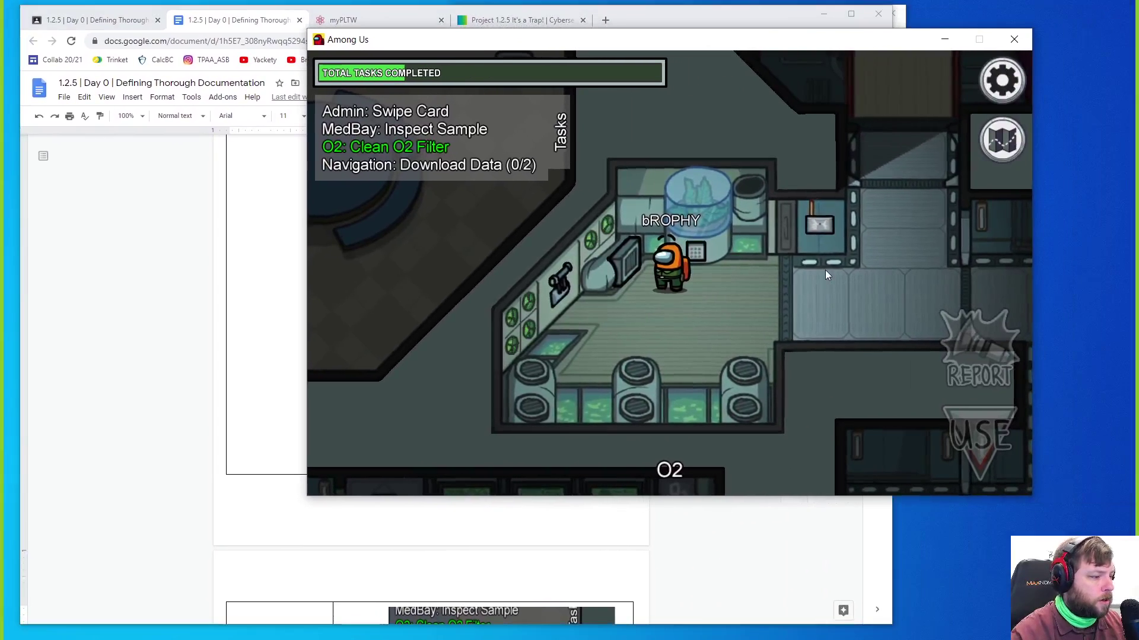
pyautogui.moveTo(825, 269); pyautogui.dragTo(717, 166)
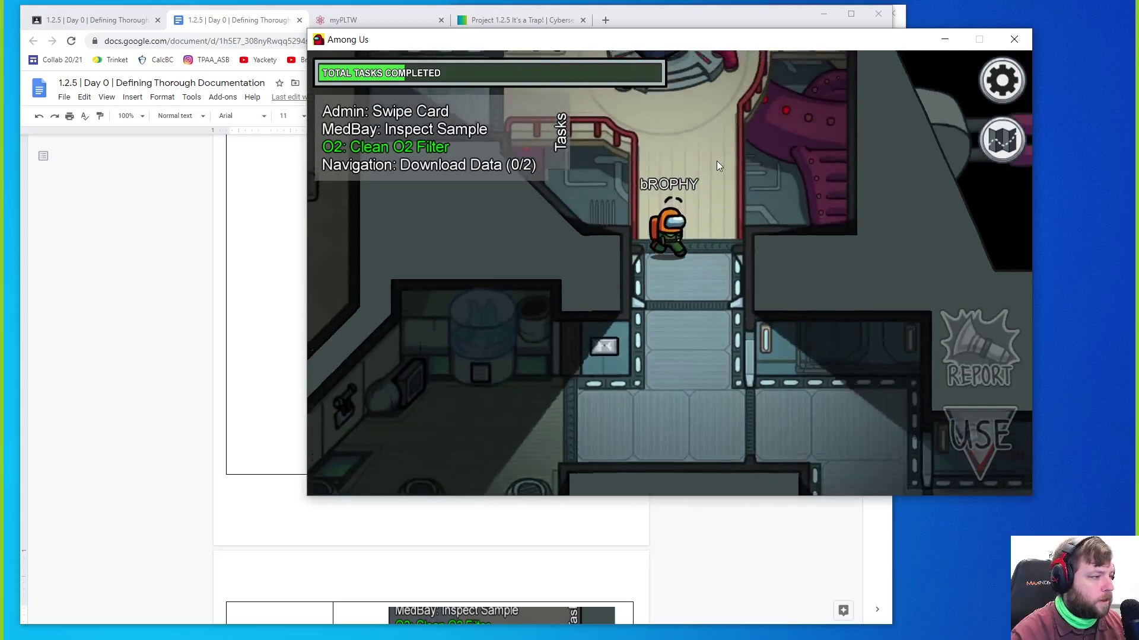
pyautogui.press('a')
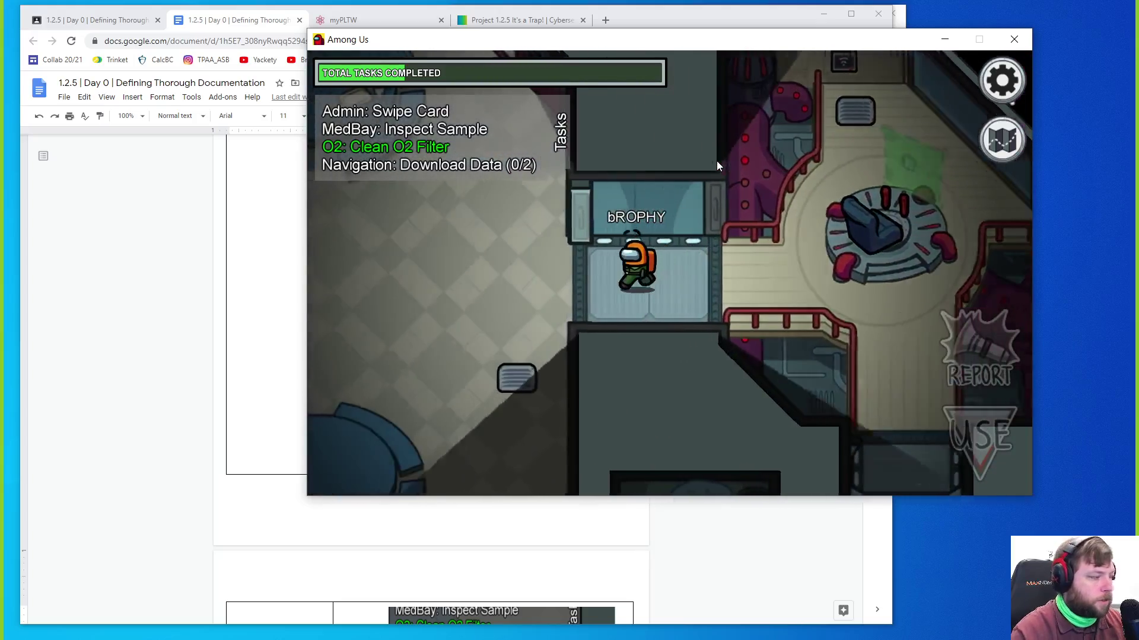
pyautogui.press('a')
pyautogui.press('w')
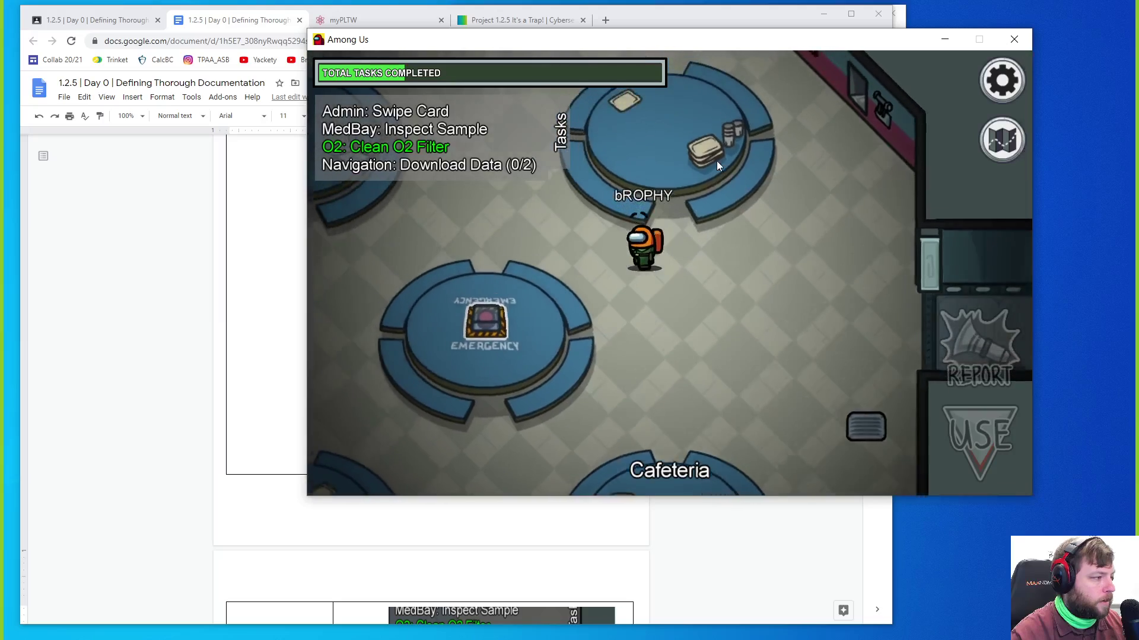
pyautogui.press('a')
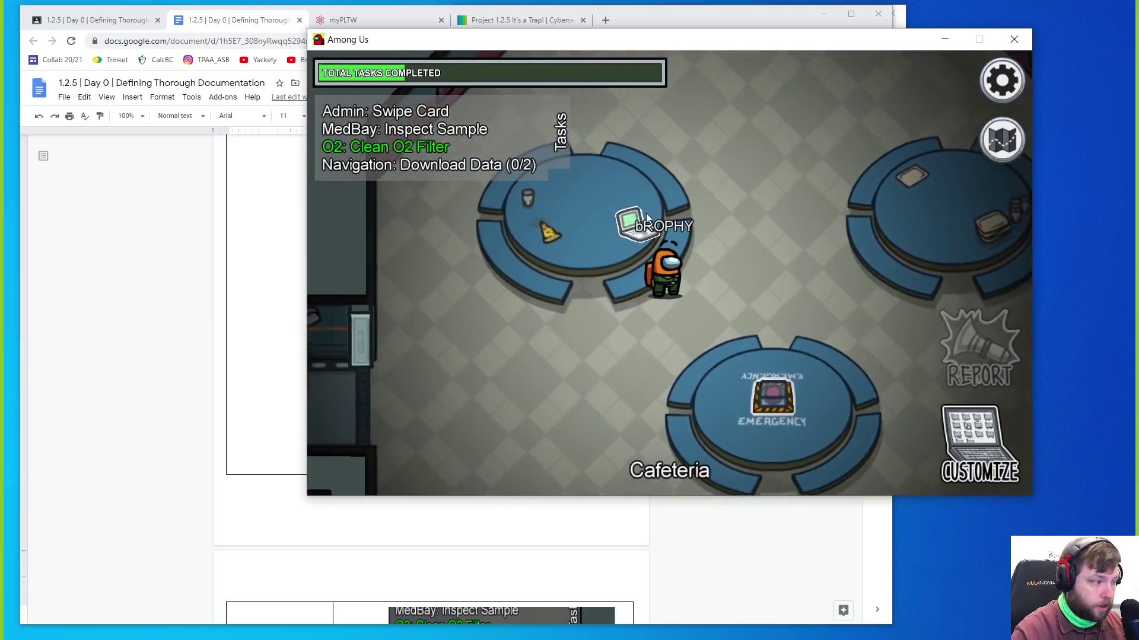
# Run Be_Imposter.exe in Task Tester 2000 so the character becomes the impostor
pyautogui.press('e')
pyautogui.click(746, 350)
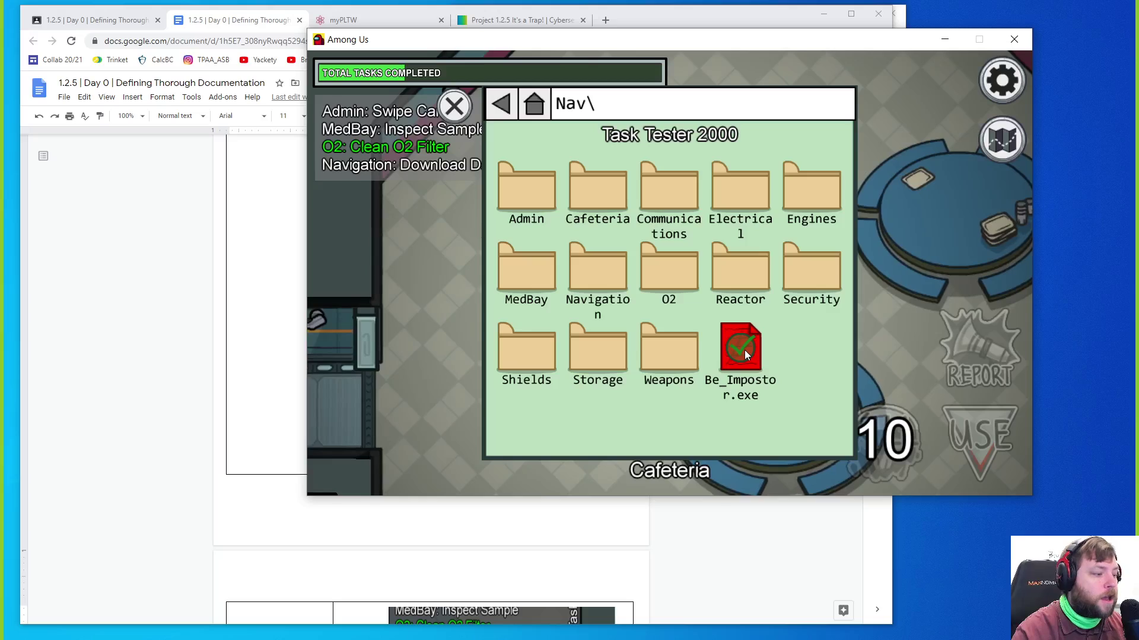
pyautogui.click(453, 108)
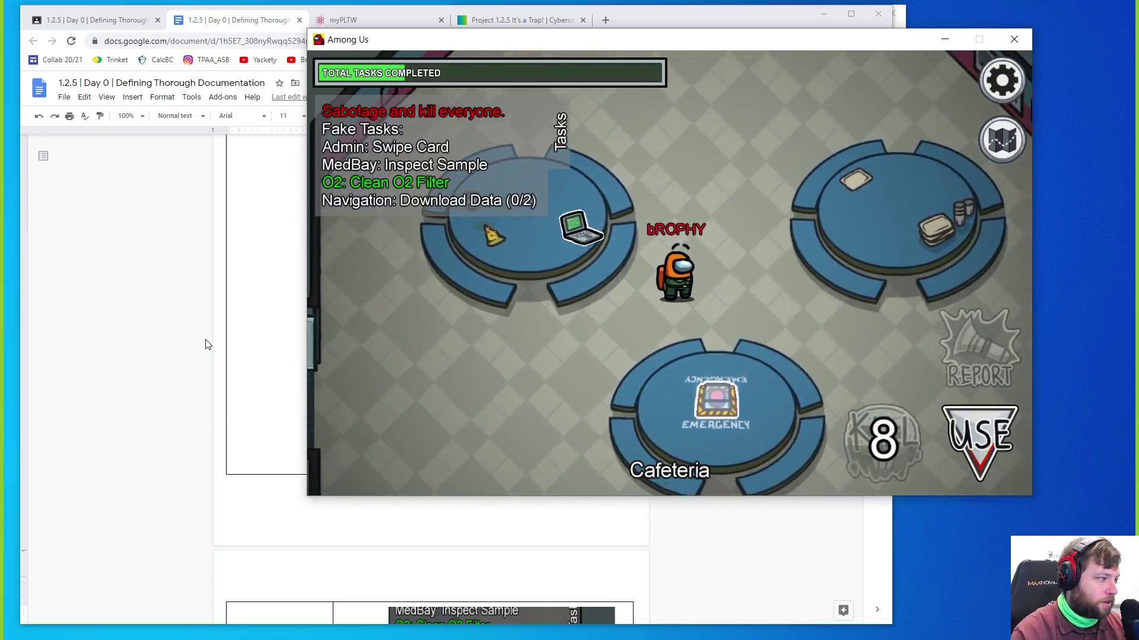
# Snip the impostor task list reading Sabotage and kill everyone and return to the doc
pyautogui.click(754, 552)
pyautogui.scroll(5, 755, 552)
pyautogui.click(936, 358)
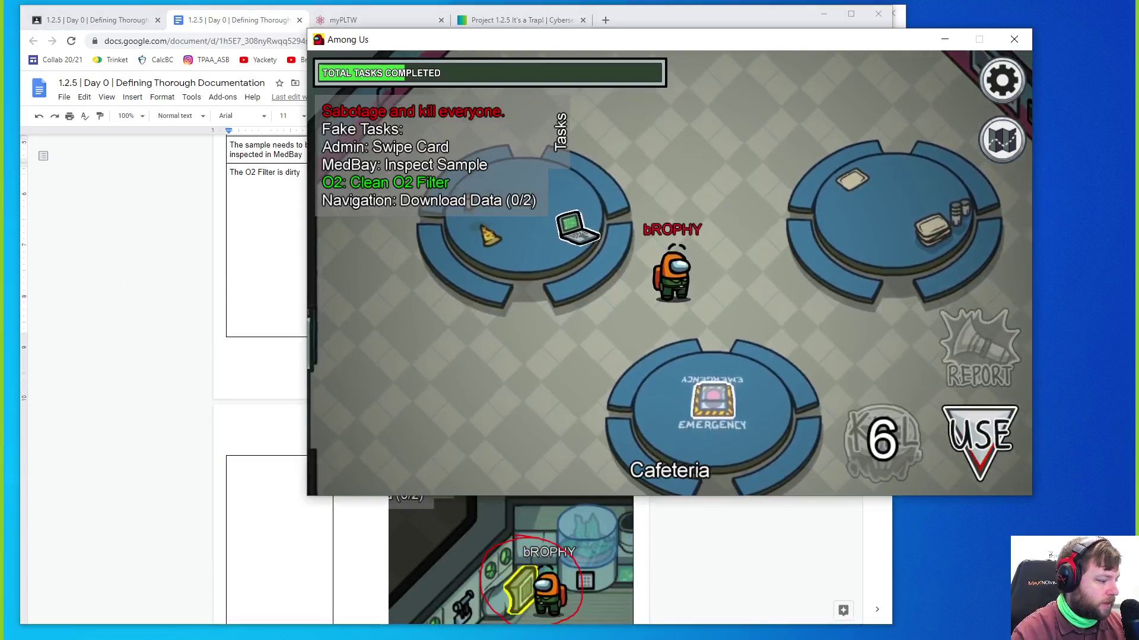
pyautogui.moveTo(316, 158); pyautogui.dragTo(618, 209)
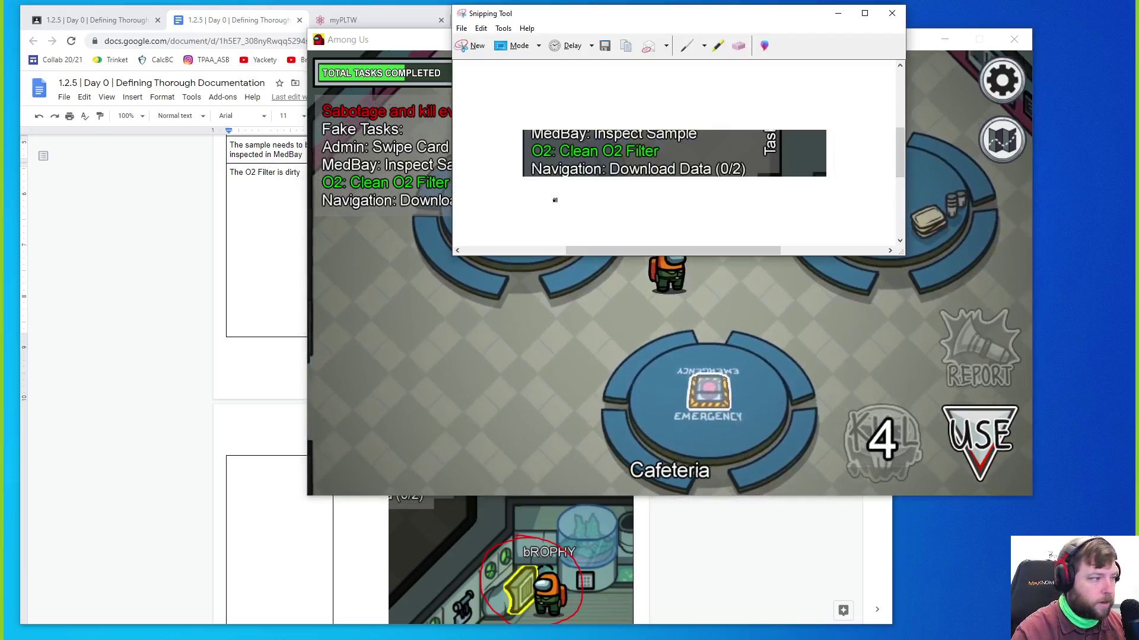
pyautogui.click(472, 46)
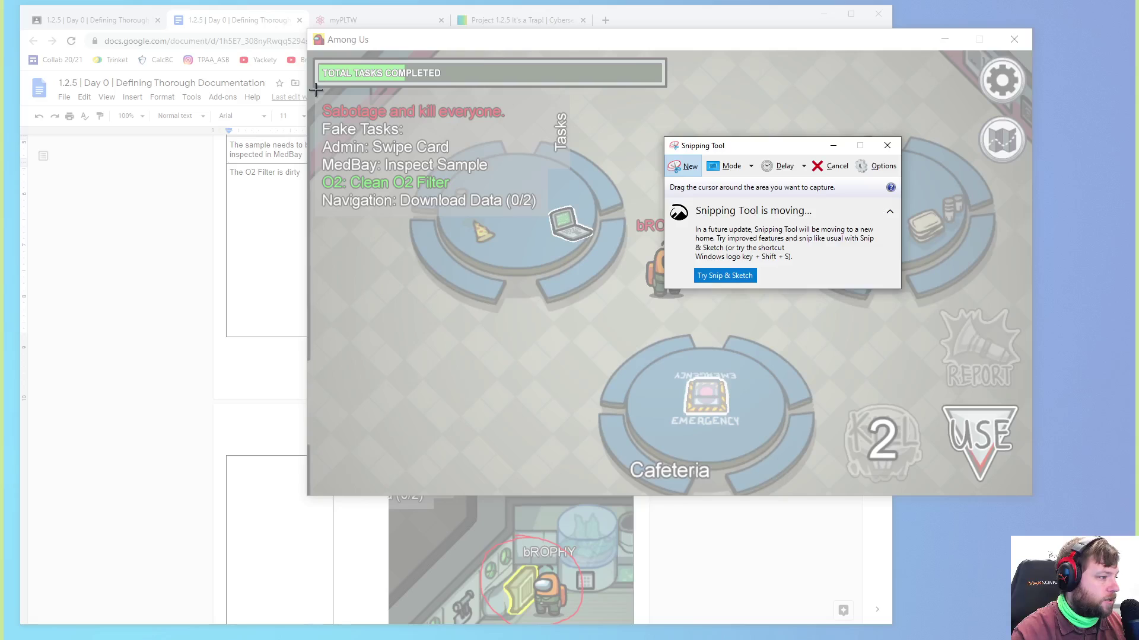
pyautogui.moveTo(313, 90); pyautogui.dragTo(595, 130)
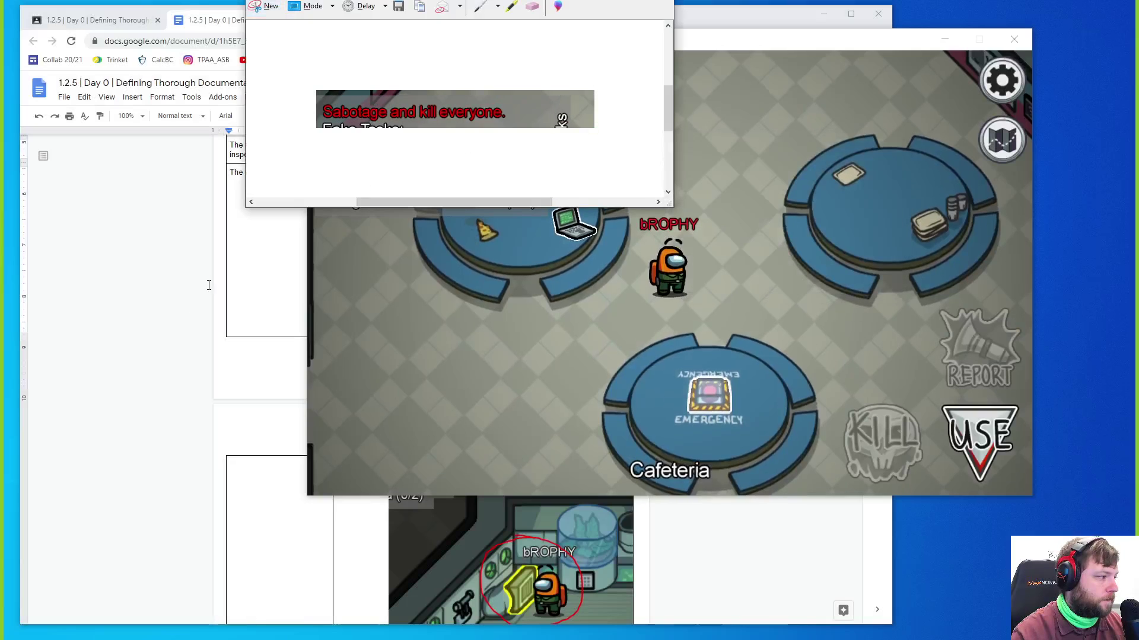
pyautogui.click(330, 469)
pyautogui.scroll(-2, 329, 468)
pyautogui.scroll(-5, 337, 469)
pyautogui.scroll(-5, 338, 470)
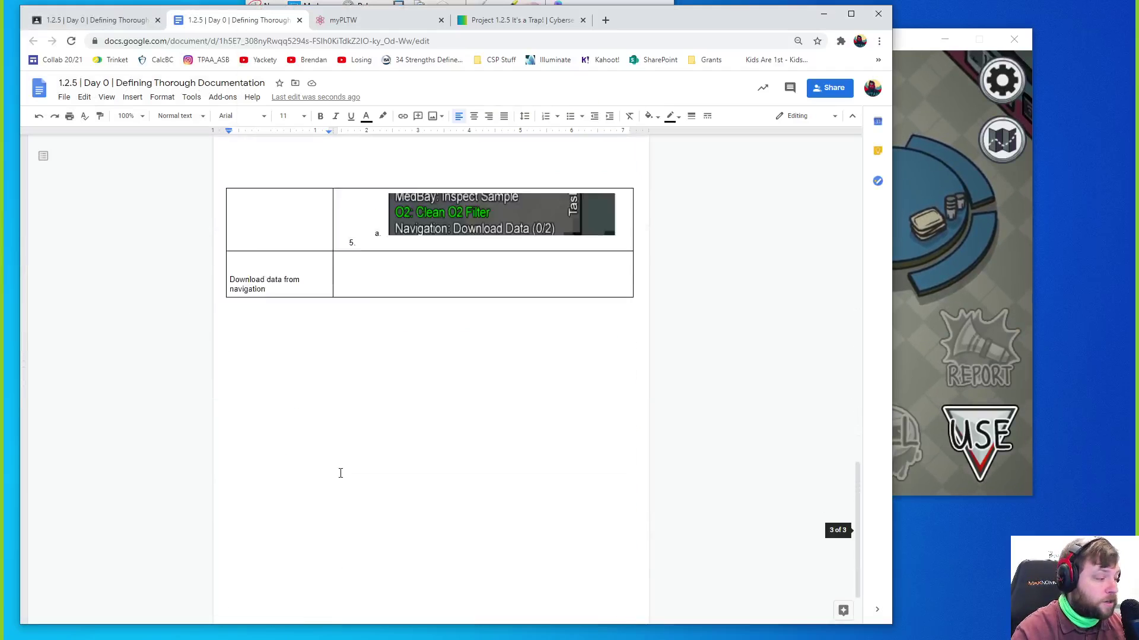
pyautogui.scroll(-2, 339, 463)
pyautogui.scroll(2, 290, 333)
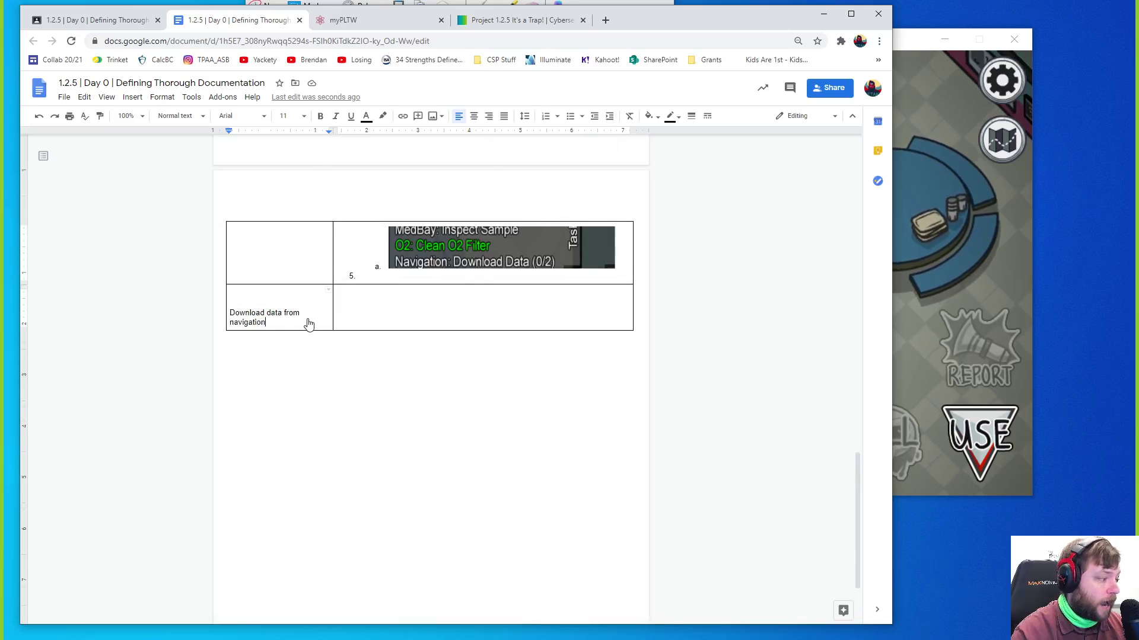
# Insert a row below Download data and paste the impostor task-list snip under its title
pyautogui.rightClick(308, 325)
pyautogui.click(367, 383)
pyautogui.write('Sabotage and Kill everyone')
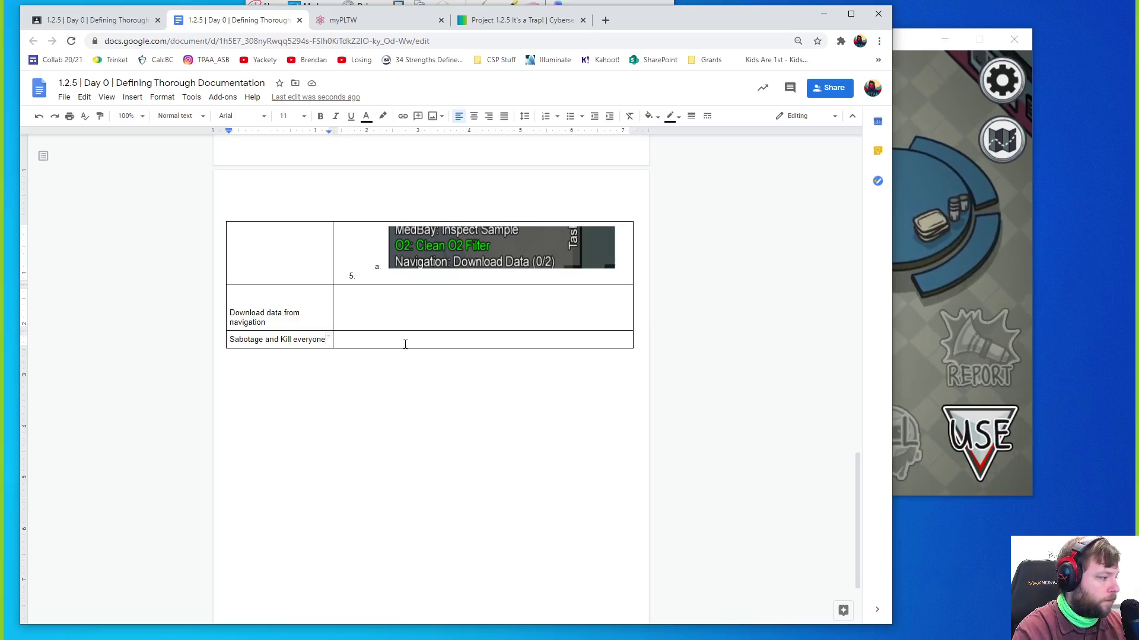
pyautogui.press('Left')
pyautogui.press('Return')
pyautogui.hotkey('ctrl', 'v')
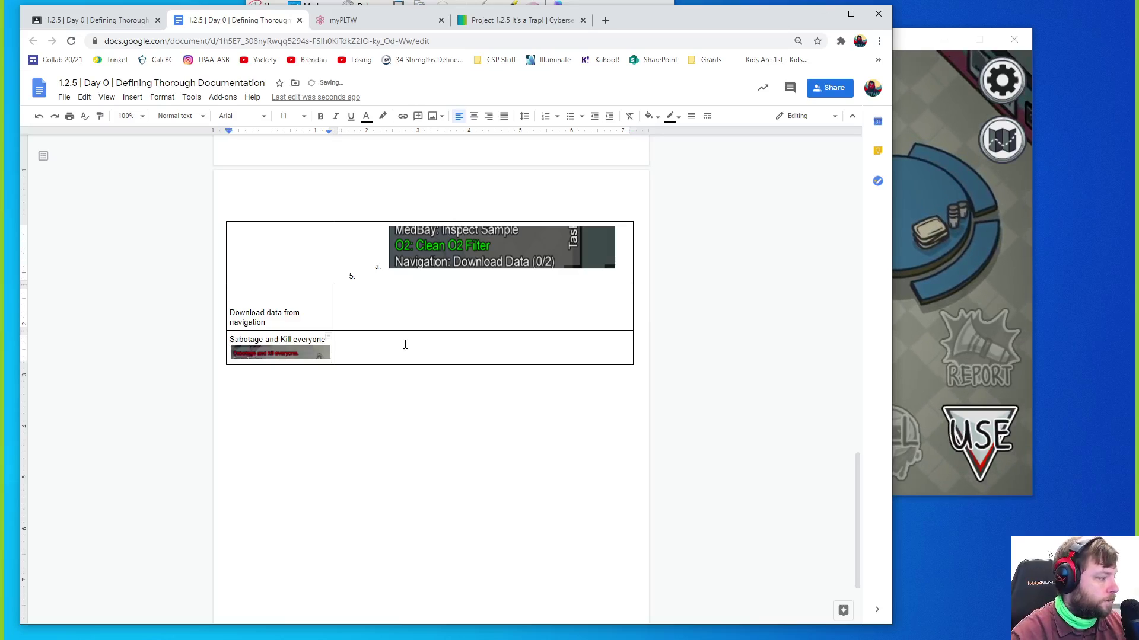
pyautogui.click(911, 260)
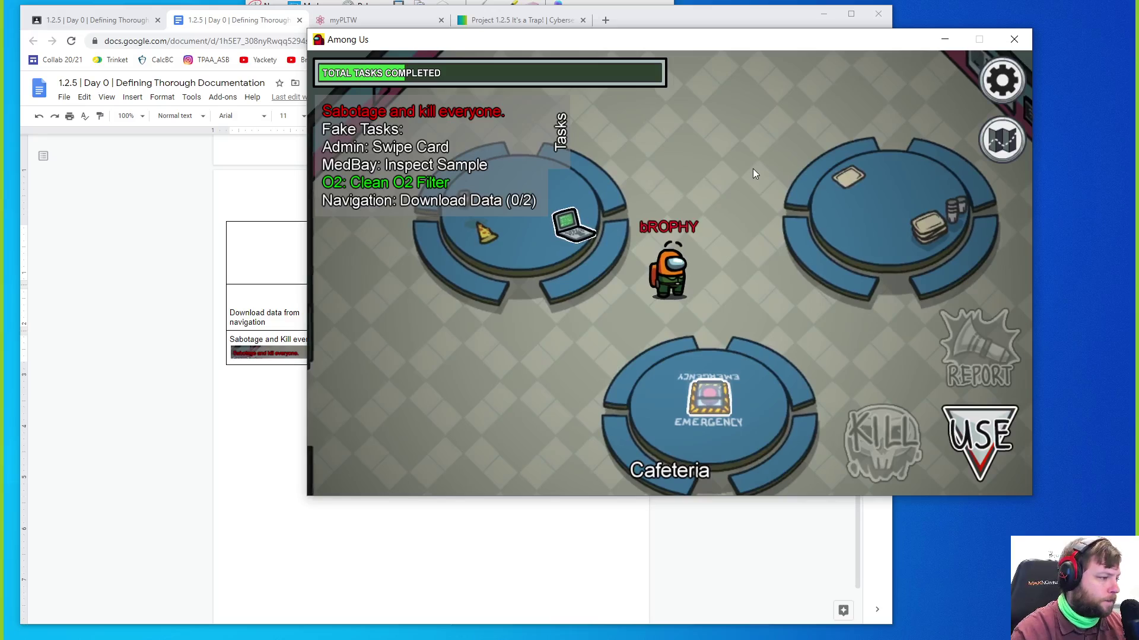
# Check the ship map and walk the impostor to the Cafeteria's right side
pyautogui.press('Tab')
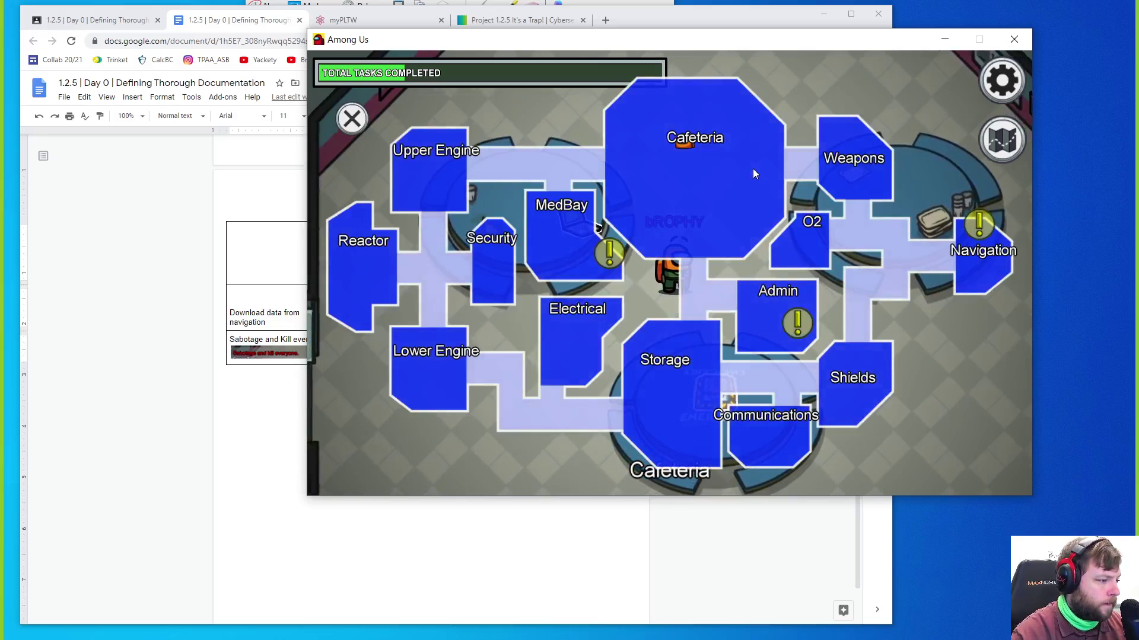
pyautogui.press('Tab')
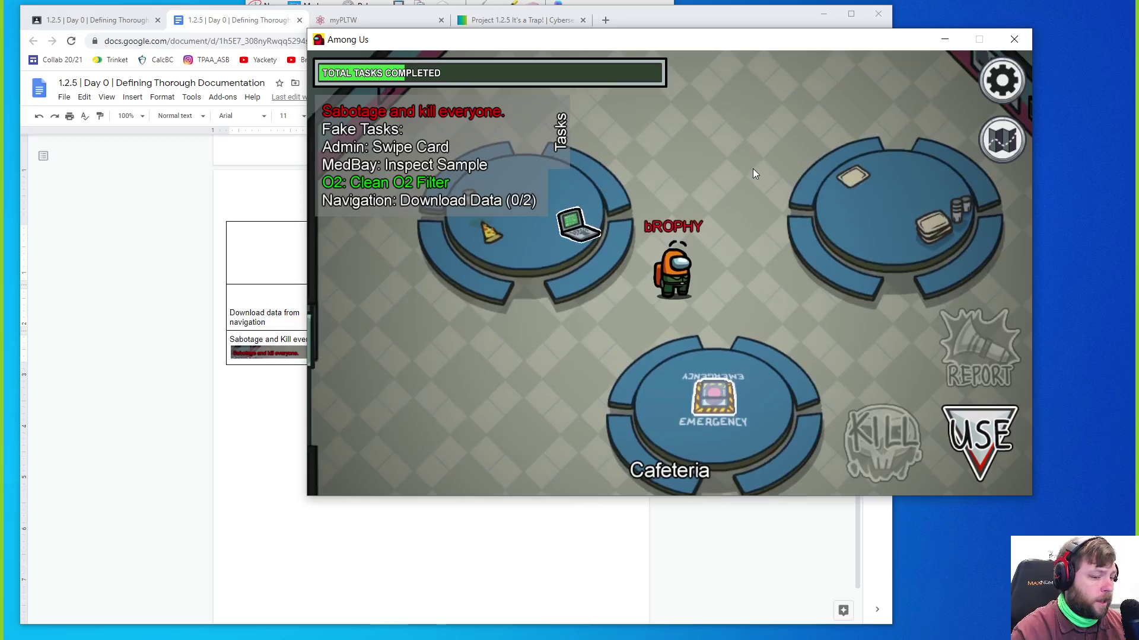
pyautogui.hotkey('s', 'd')
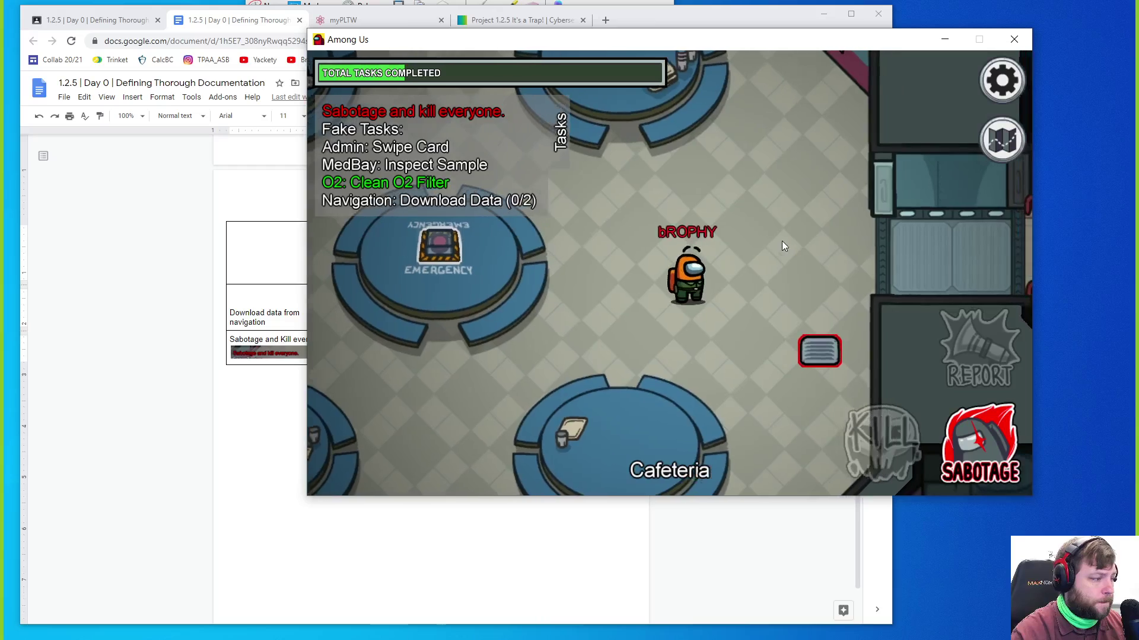
pyautogui.hotkey('w', 'a')
pyautogui.hotkey('s', 'd')
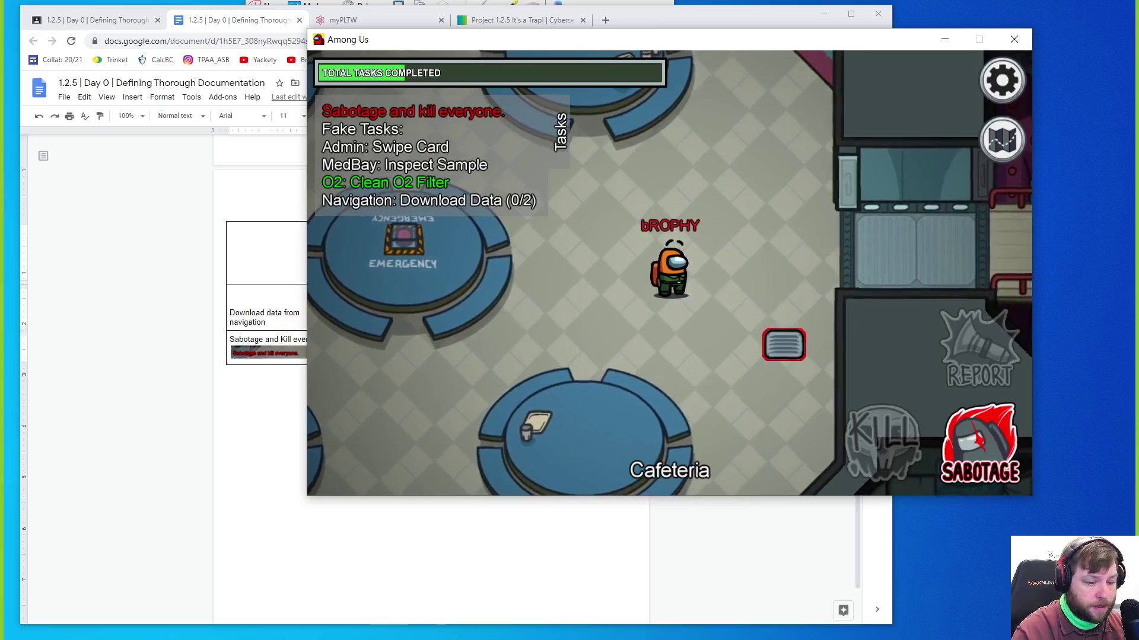
# Snip the Sabotage and kill everyone objective and ready another capture of the game
pyautogui.moveTo(316, 90); pyautogui.dragTo(567, 249)
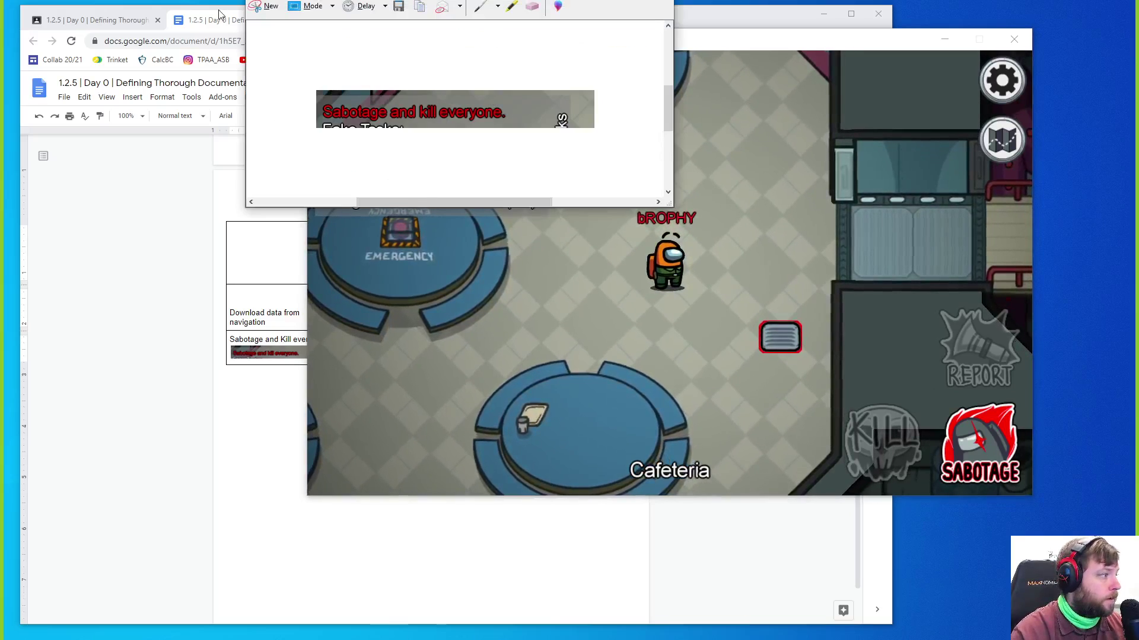
pyautogui.click(756, 321)
pyautogui.hotkey('alt', 'Tab')
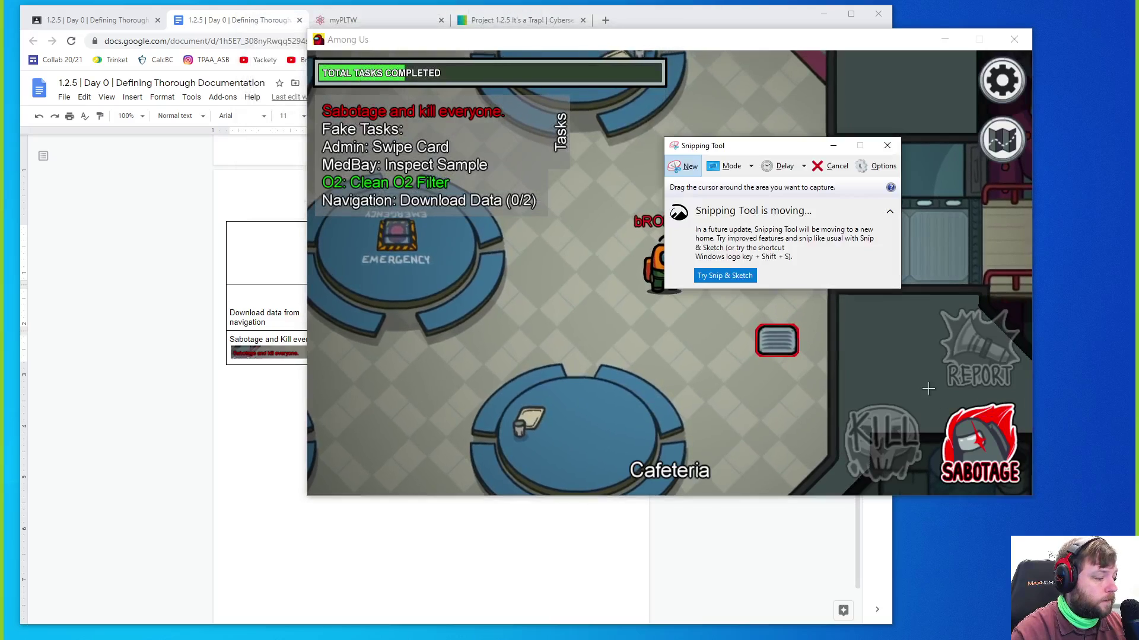
# Snip the Report and Sabotage button area of the game
pyautogui.hotkey('ctrl', 'n')
pyautogui.moveTo(890, 363); pyautogui.dragTo(1030, 493)
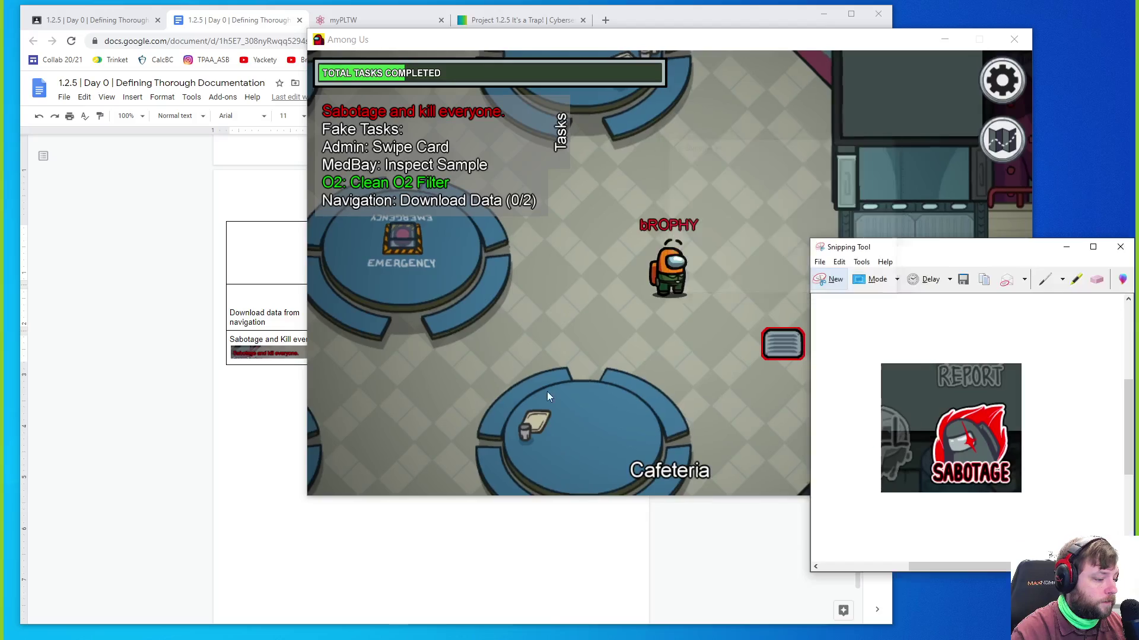
pyautogui.click(102, 335)
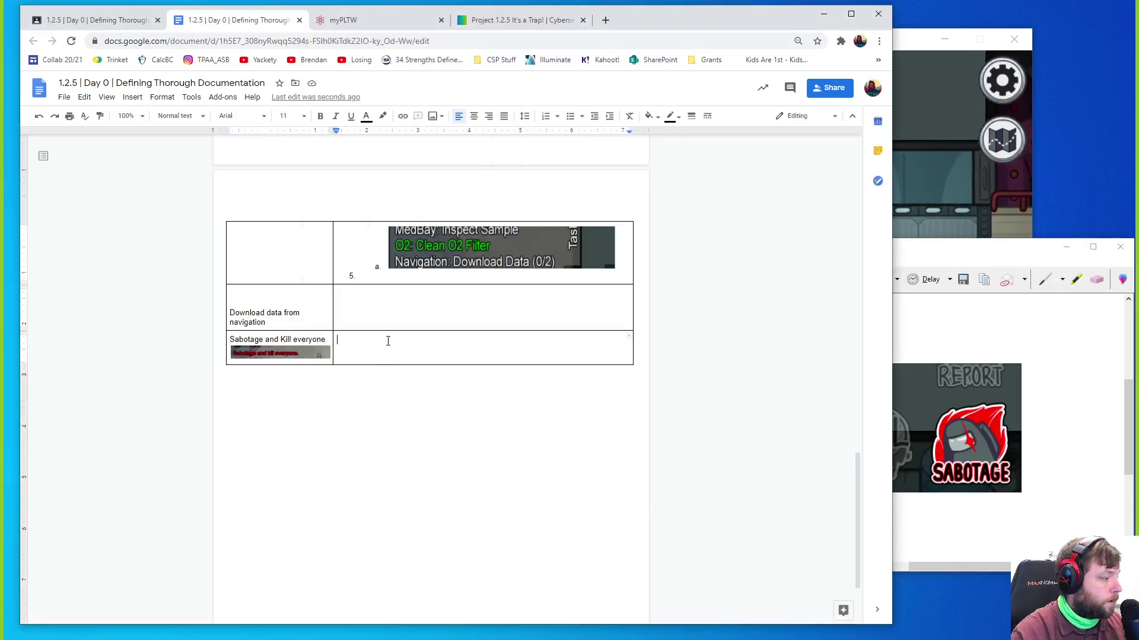
# Start a numbered list with step 1 'Click the sbotage button' and the button snip beneath
pyautogui.click(546, 116)
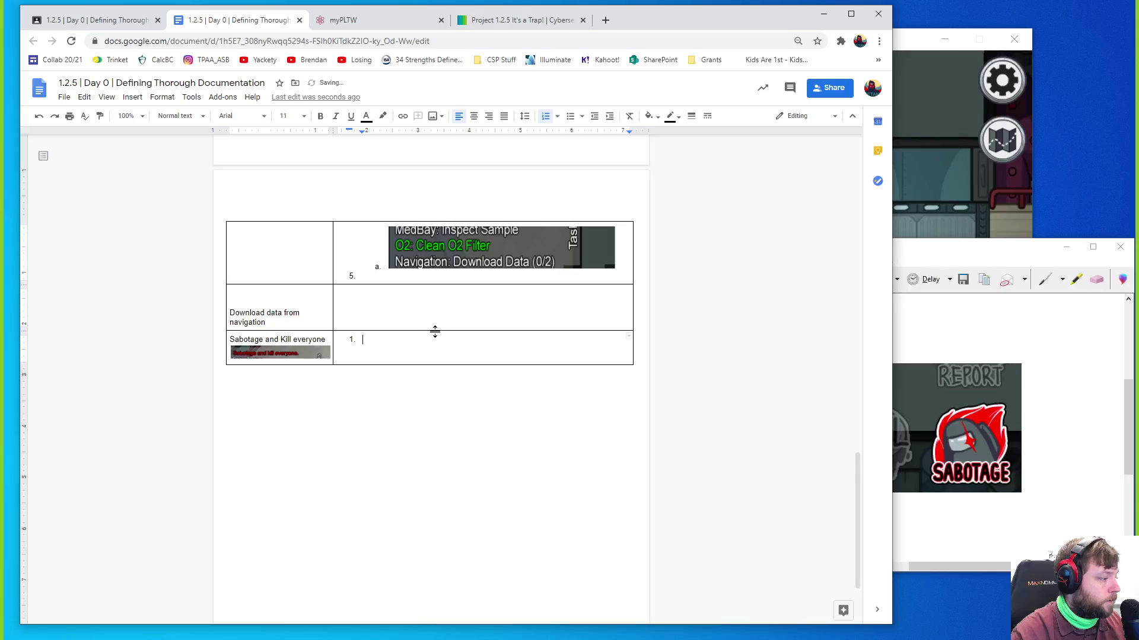
pyautogui.write('1')
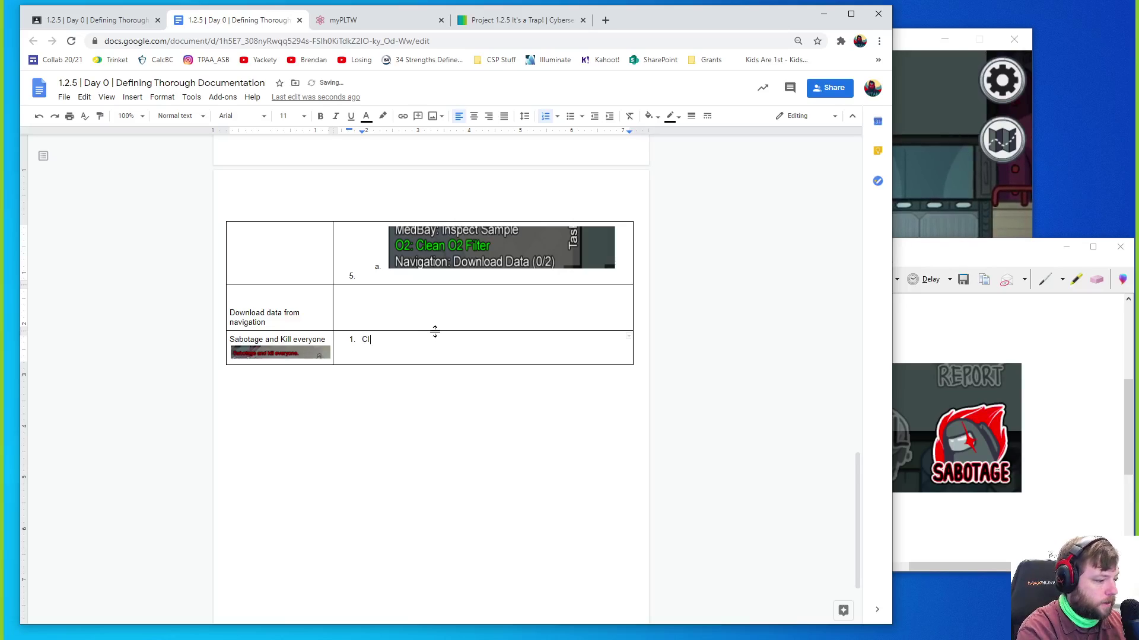
pyautogui.write('ick the sbotage butto')
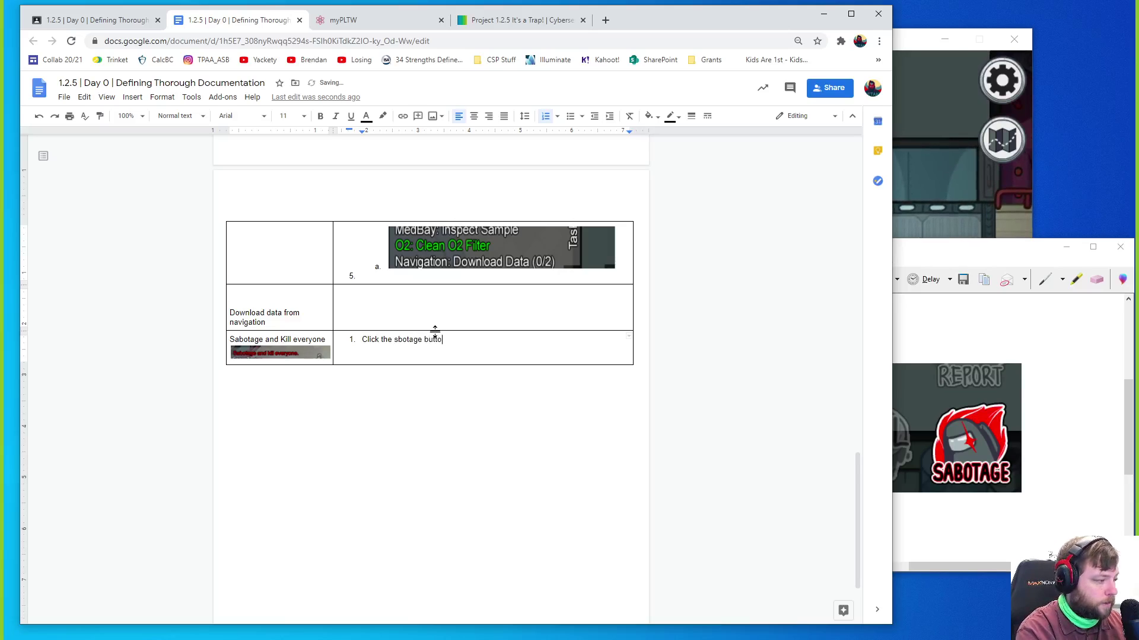
pyautogui.write('n')
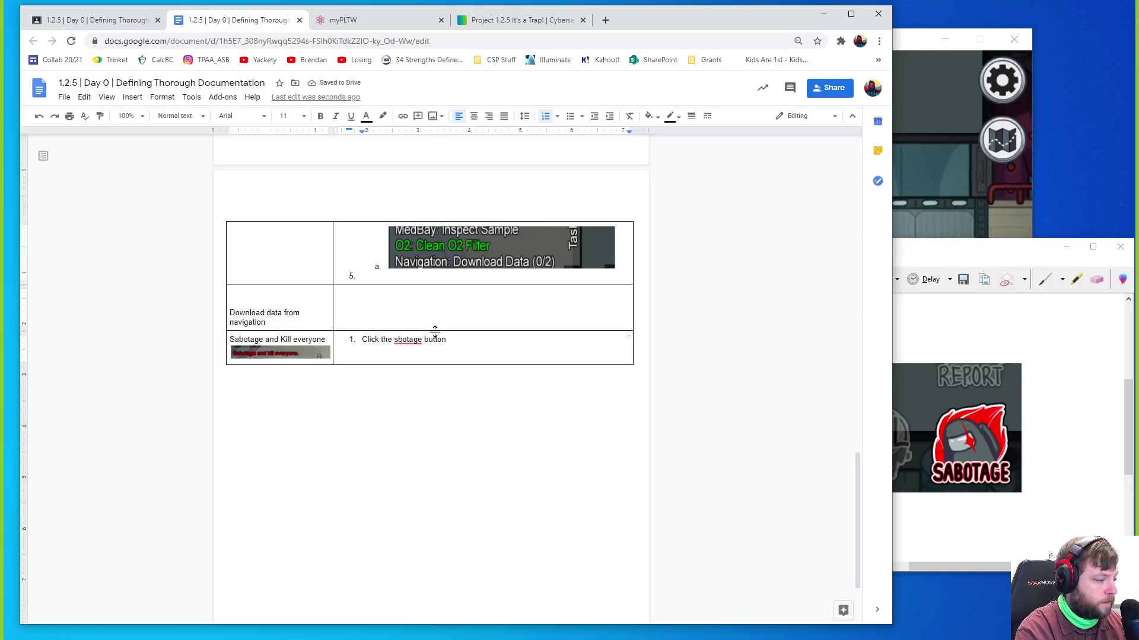
pyautogui.press('Return')
pyautogui.write('\\')
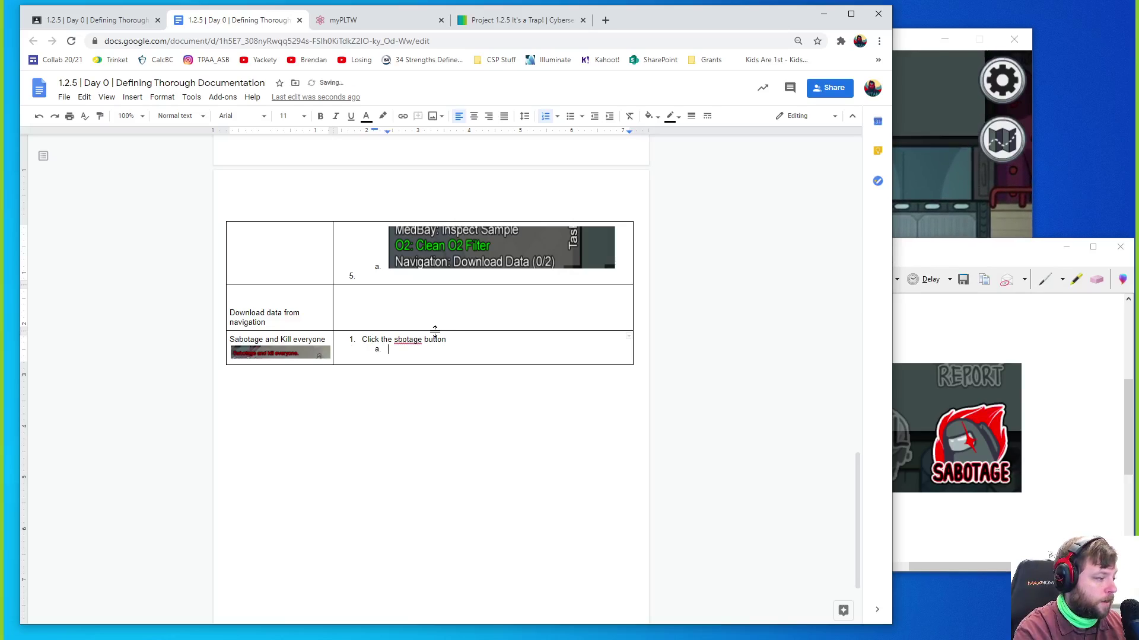
pyautogui.hotkey('ctrl', 'v')
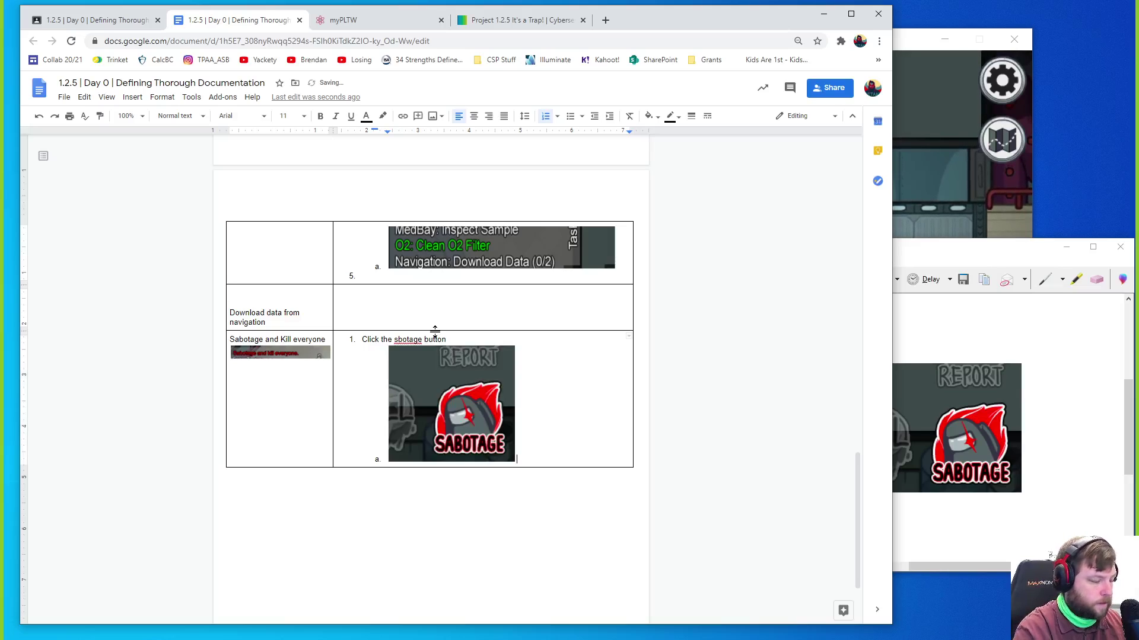
pyautogui.press('Return')
# Open the sabotage map, lock the Upper Engine doors and snip the map
pyautogui.click(930, 155)
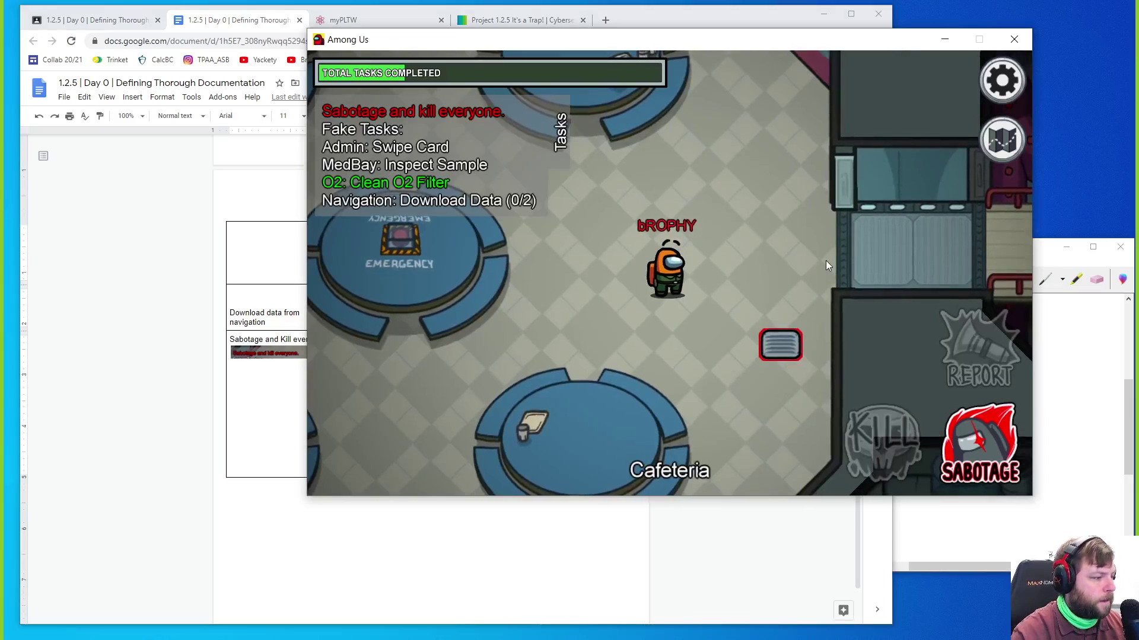
pyautogui.click(1000, 438)
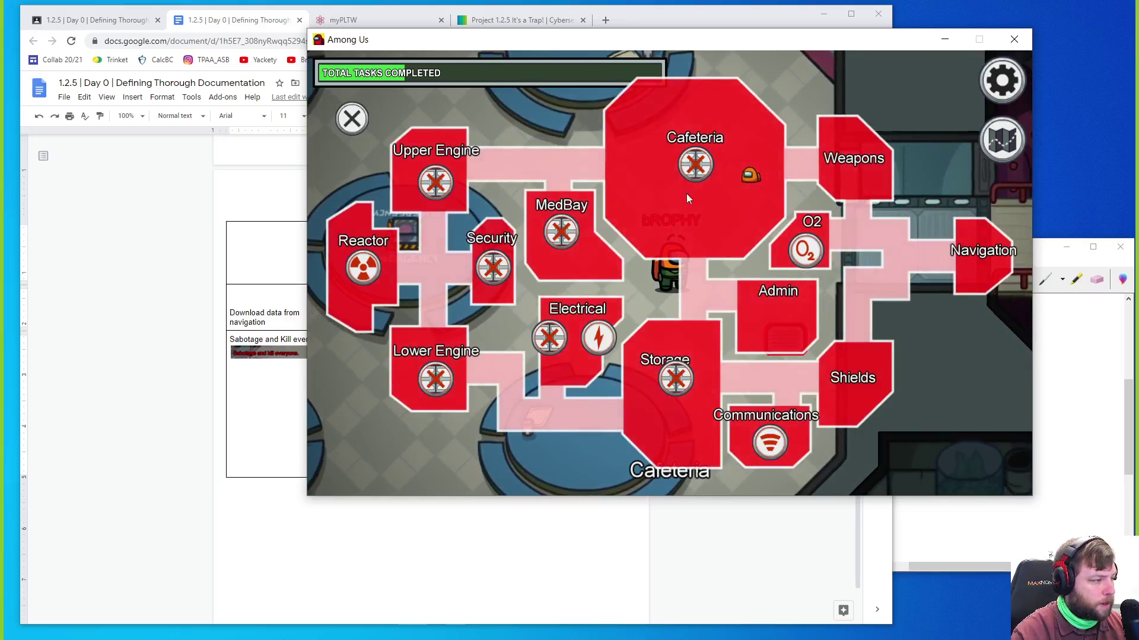
pyautogui.click(435, 184)
pyautogui.click(155, 403)
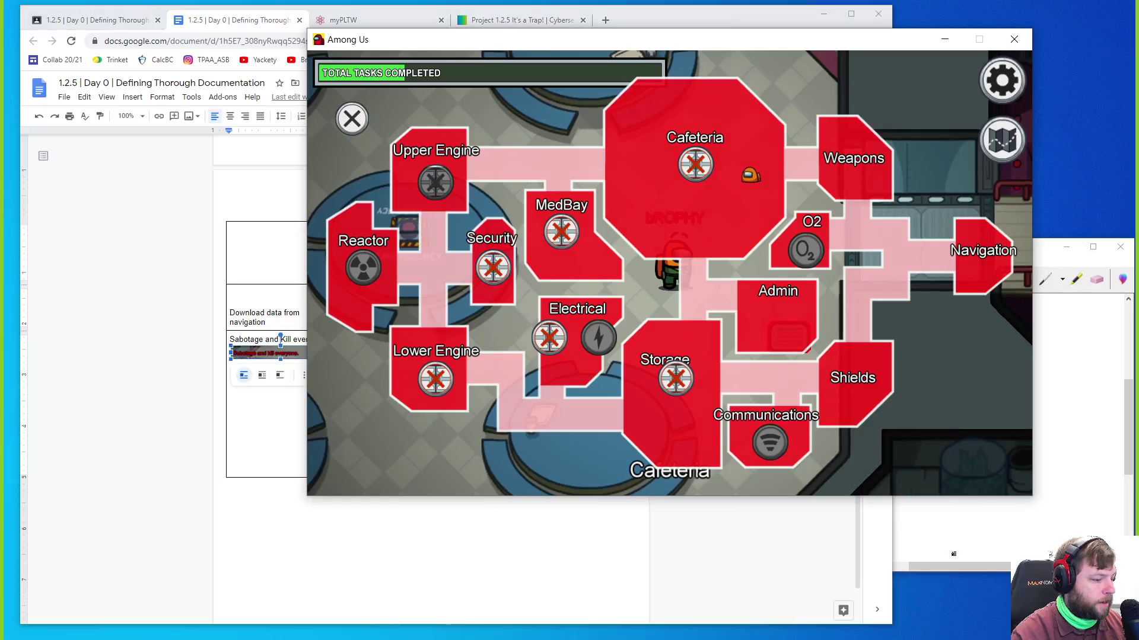
pyautogui.click(985, 558)
pyautogui.click(829, 278)
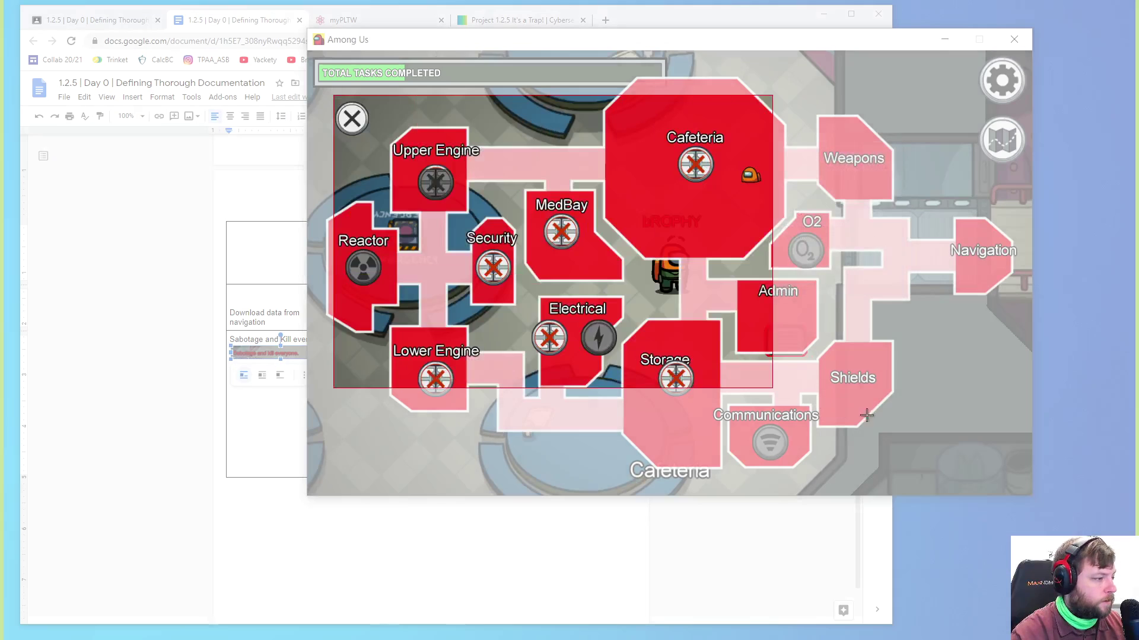
pyautogui.moveTo(331, 97); pyautogui.dragTo(887, 426)
# Add step 2 'Click the doors to lock people in.' with the sabotage map snip beneath
pyautogui.click(86, 296)
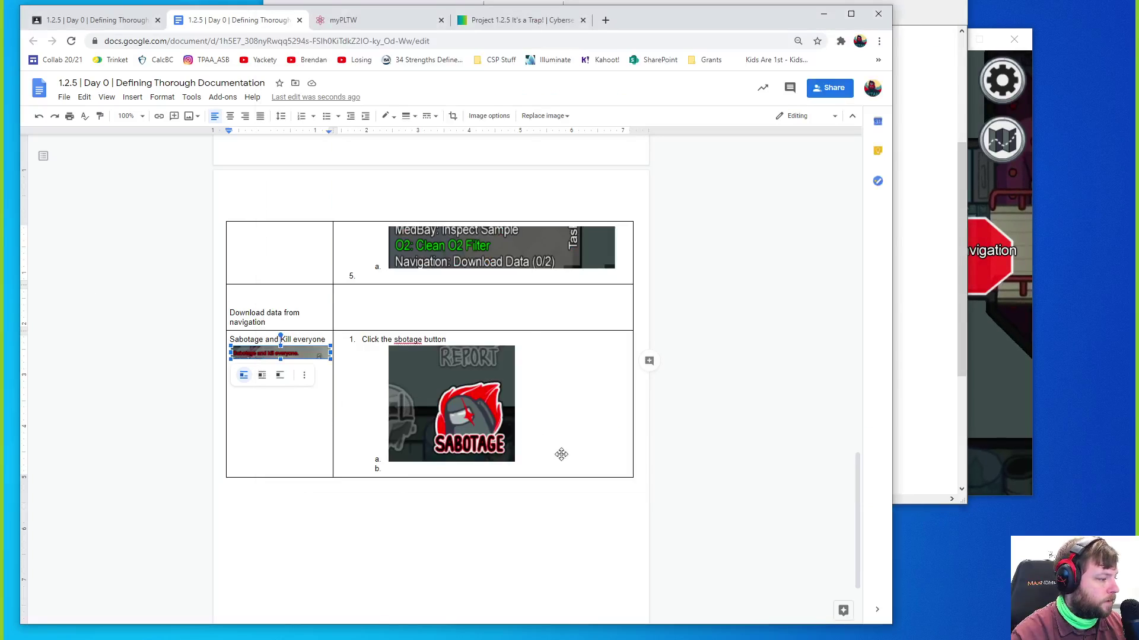
pyautogui.click(540, 471)
pyautogui.hotkey('shift', 'Tab')
pyautogui.write('Cli')
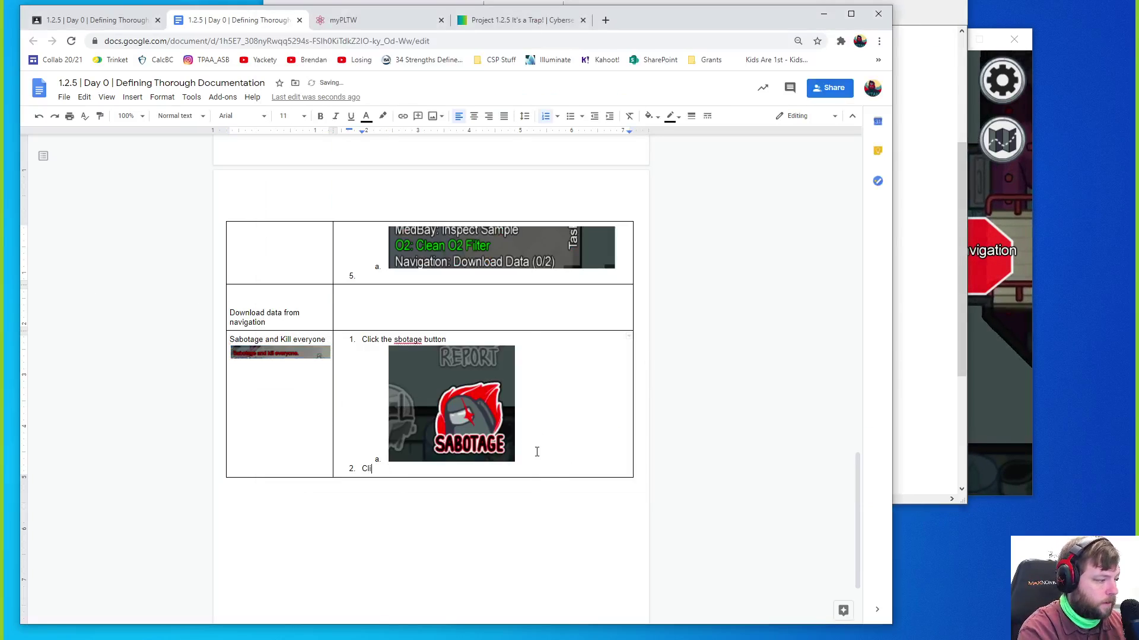
pyautogui.write('ck the doors to lock people in.')
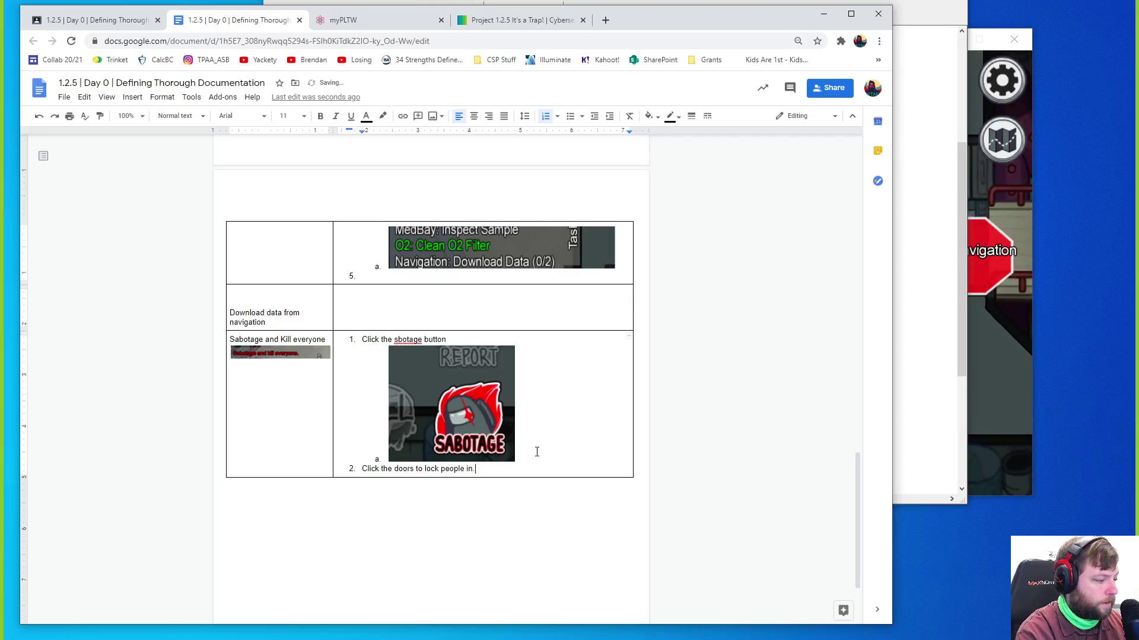
pyautogui.press('Return')
pyautogui.hotkey('ctrl', 'v')
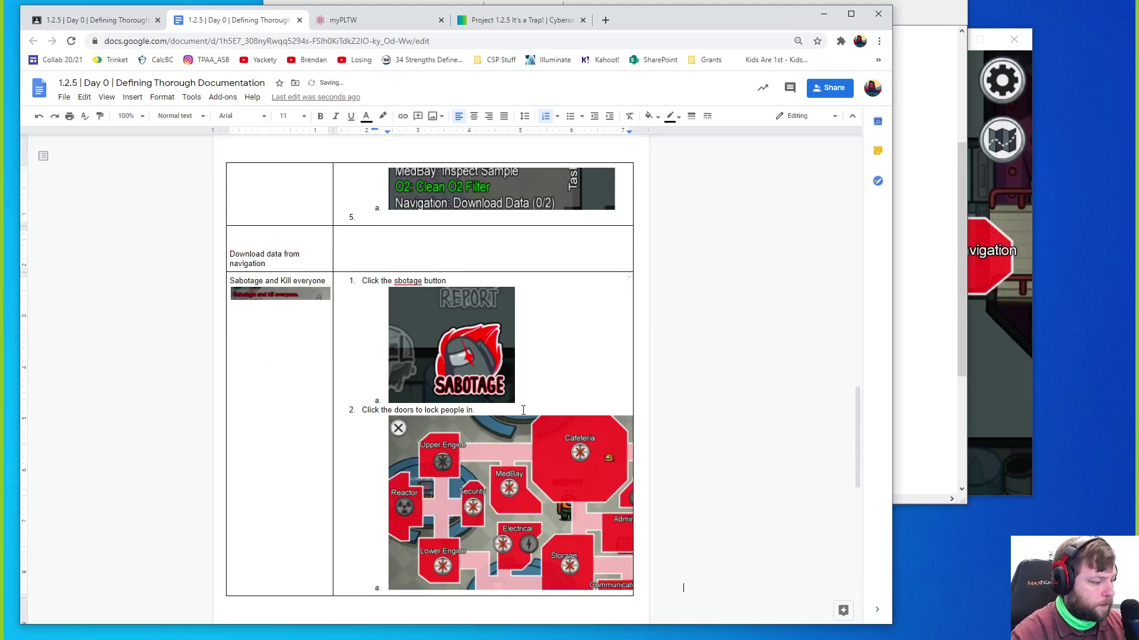
pyautogui.press('Return')
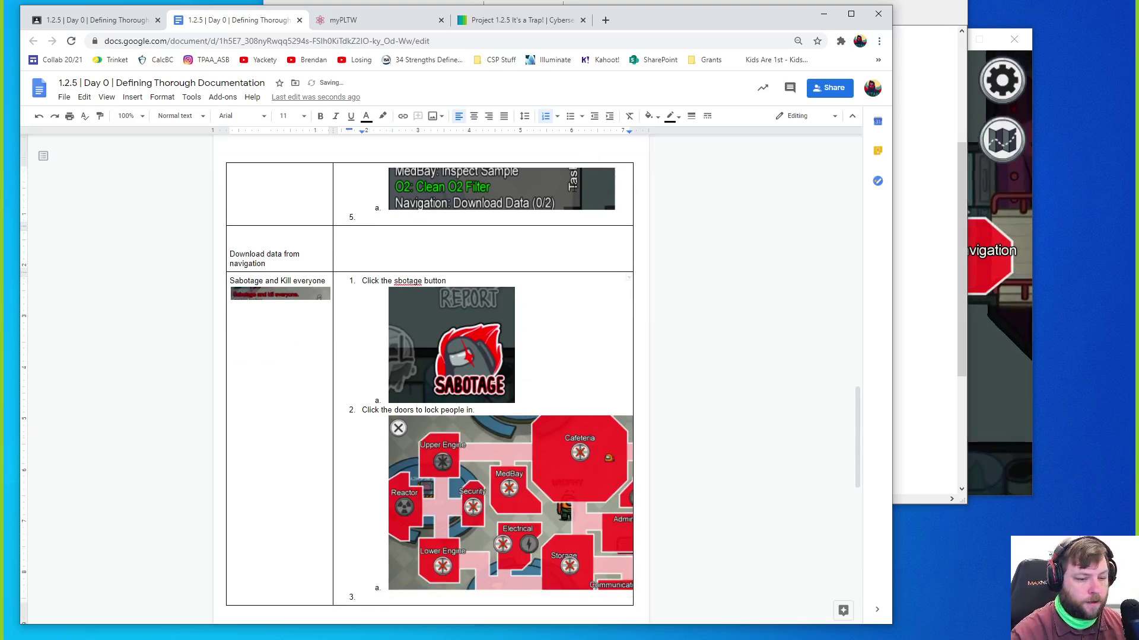
pyautogui.click(992, 315)
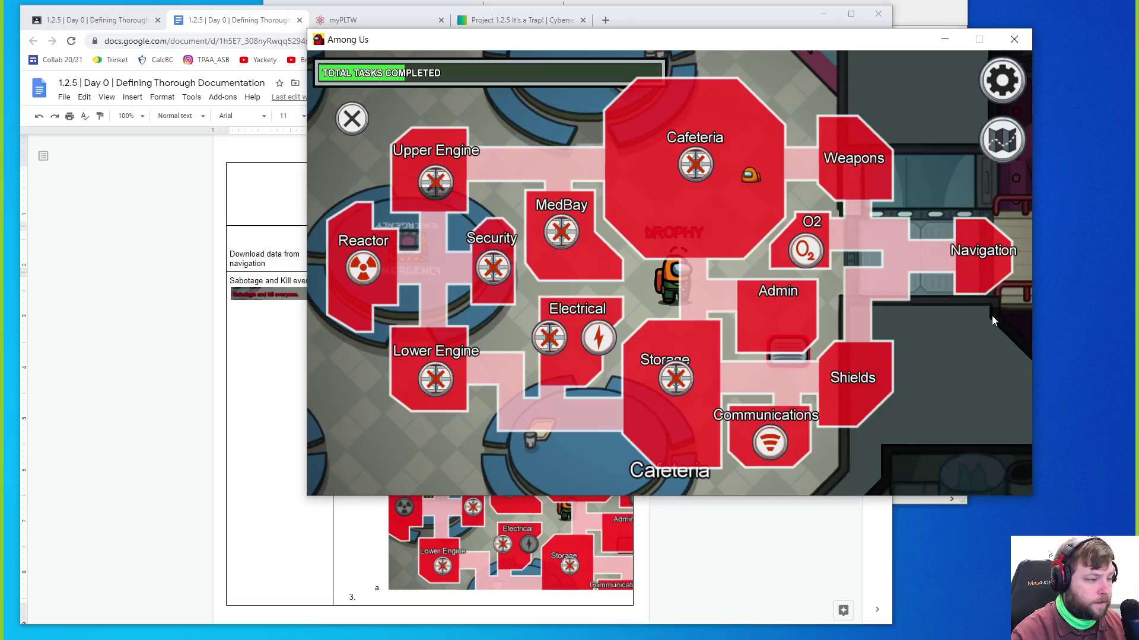
# Walk through Weapons into Navigation near Dummy 5, then write step 3 'Look for crewmate.'
pyautogui.click(350, 117)
pyautogui.press('d')
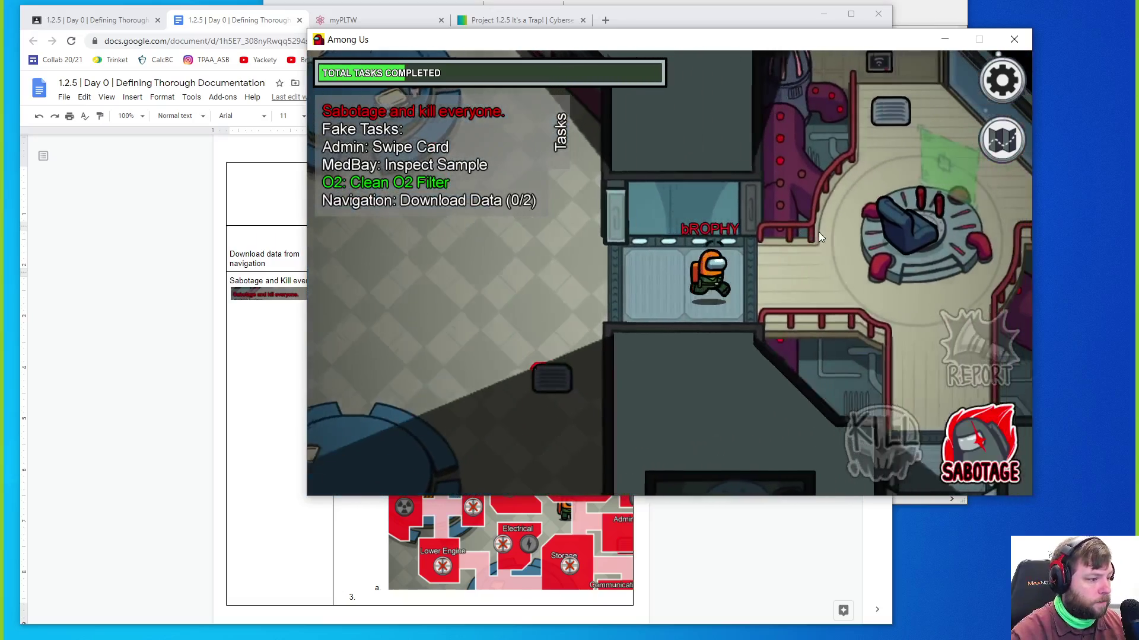
pyautogui.press('s')
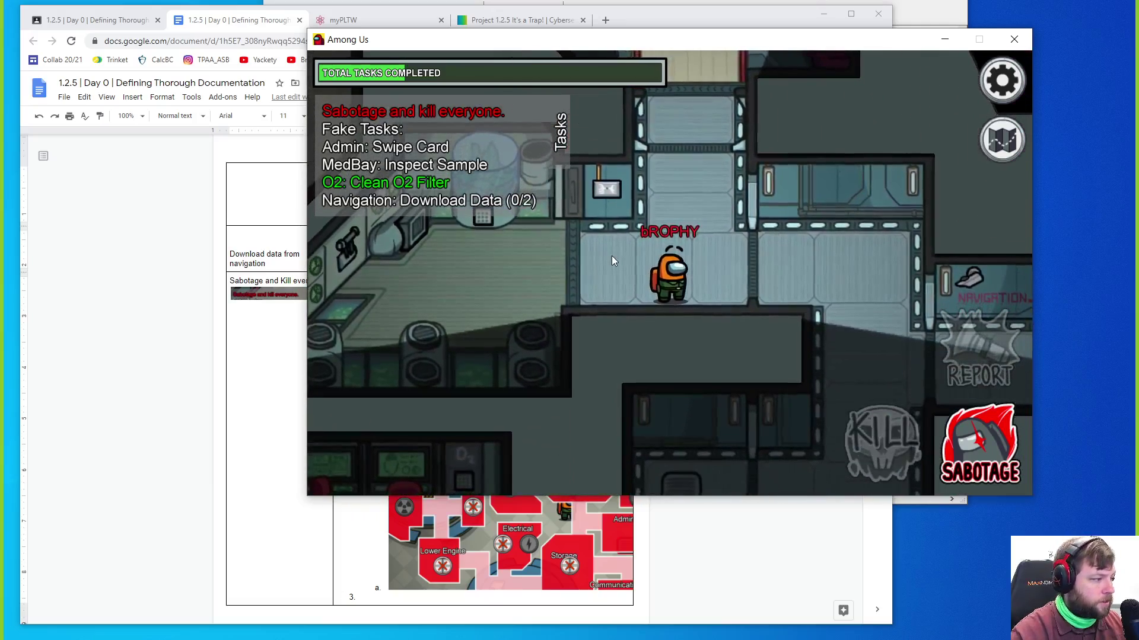
pyautogui.press('d')
pyautogui.press('d')
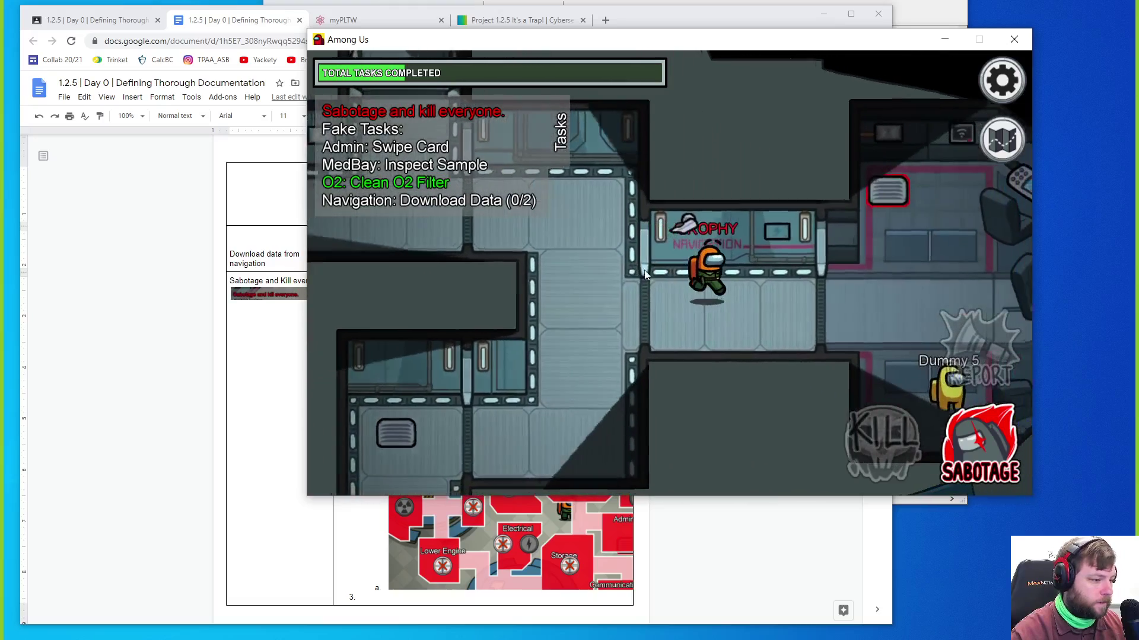
pyautogui.press('d')
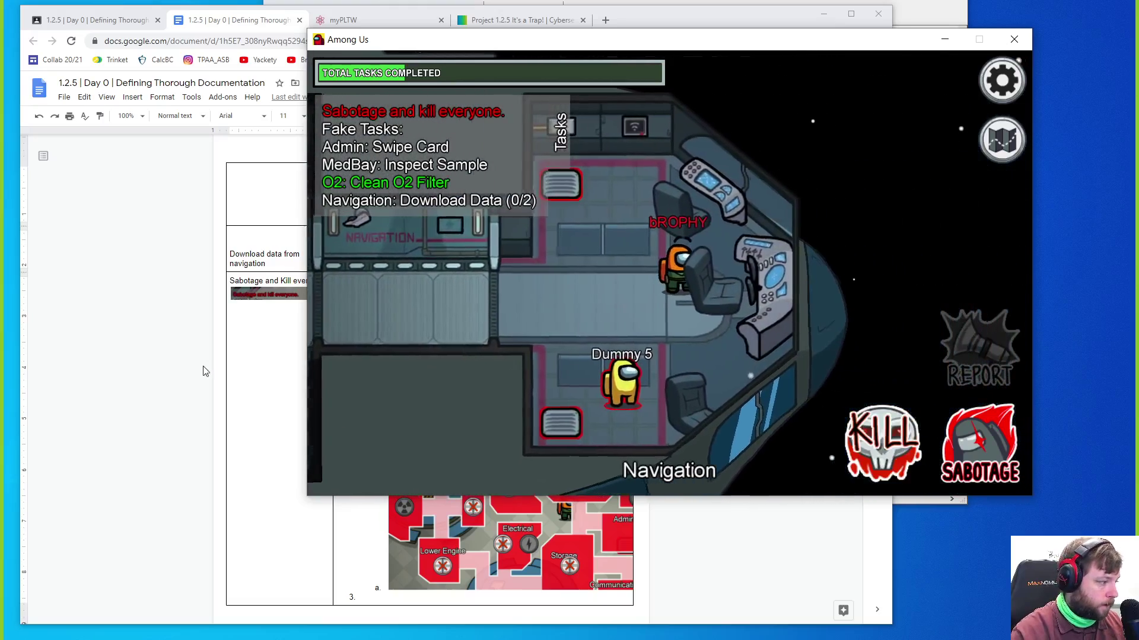
pyautogui.click(425, 618)
pyautogui.write('Look for crewmate')
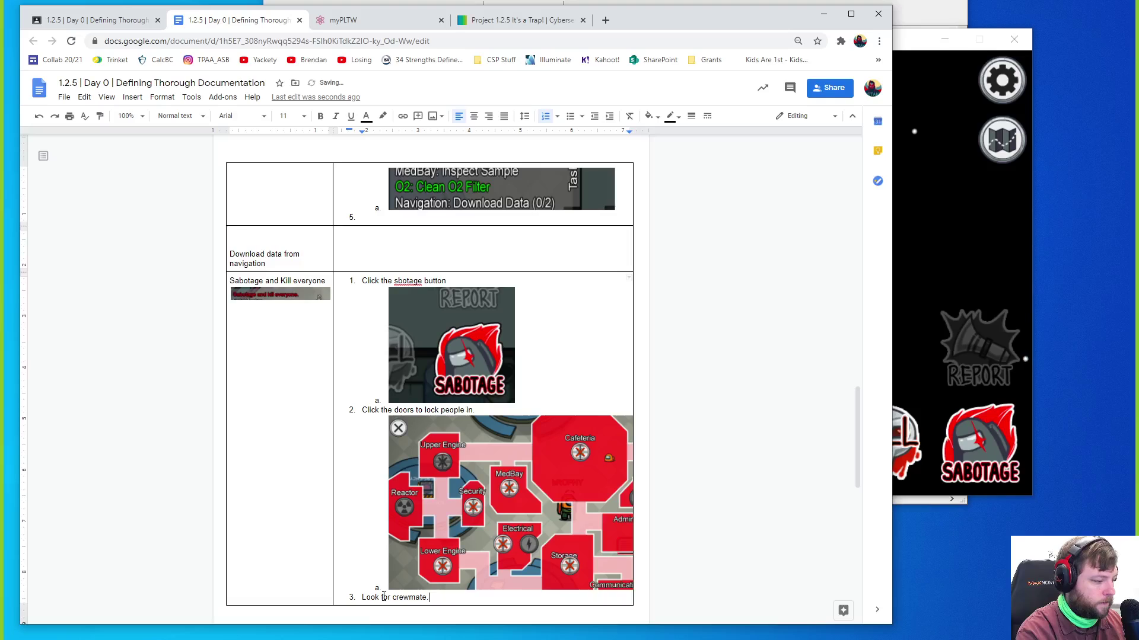
# Add a sub-item under step 3 and snip the character beside Dummy 5 in Navigation
pyautogui.press('Return')
pyautogui.press('Tab')
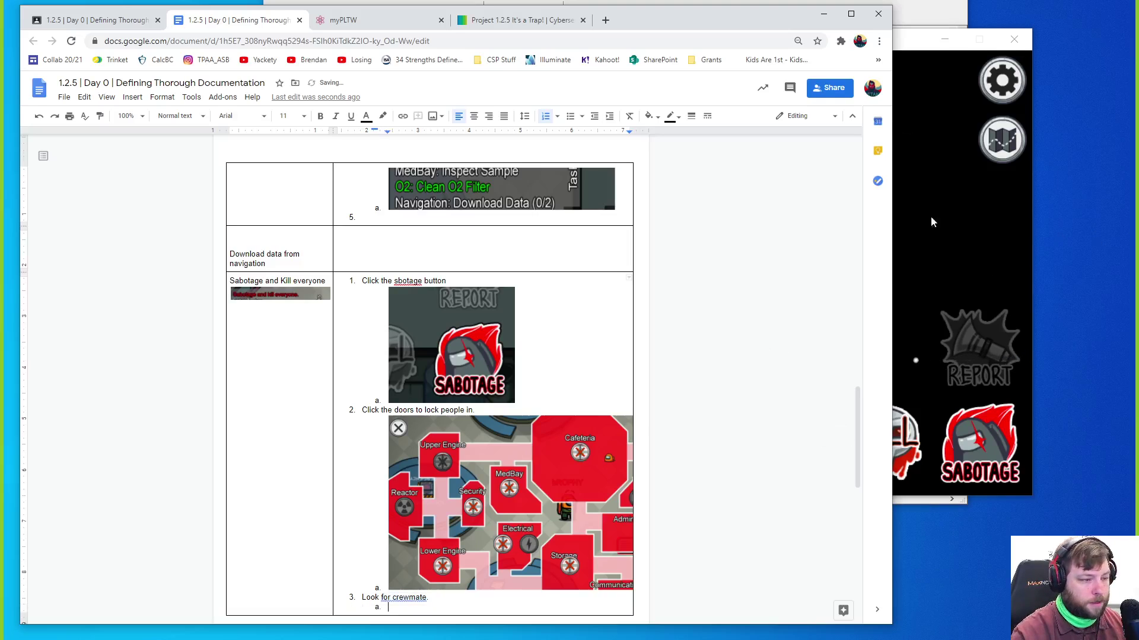
pyautogui.click(932, 223)
pyautogui.hotkey('alt', 'Tab')
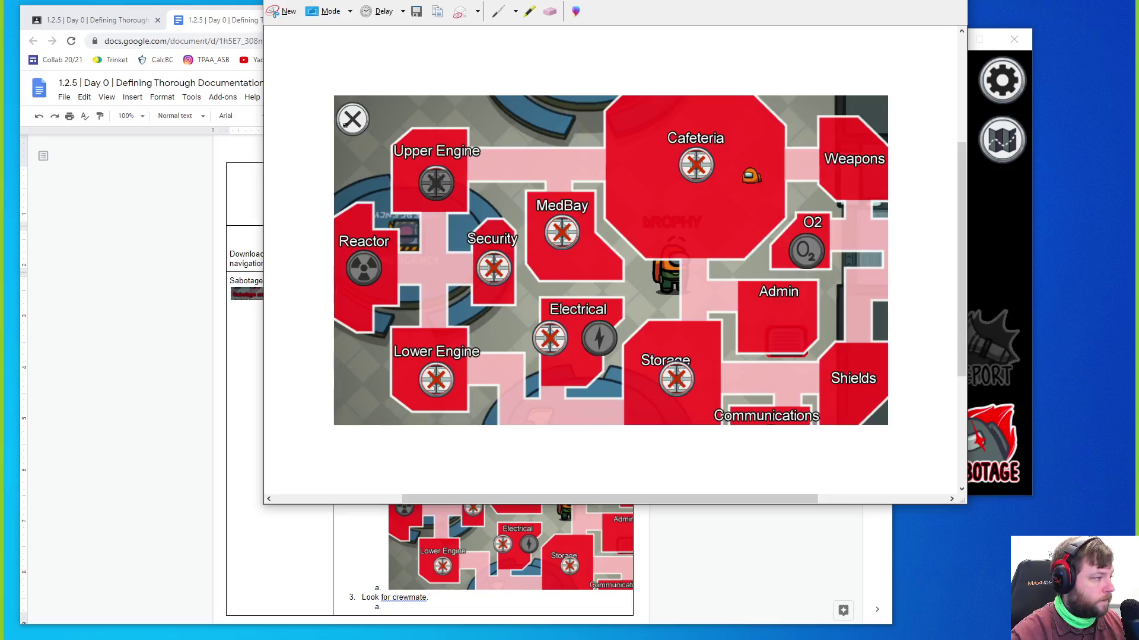
pyautogui.click(277, 10)
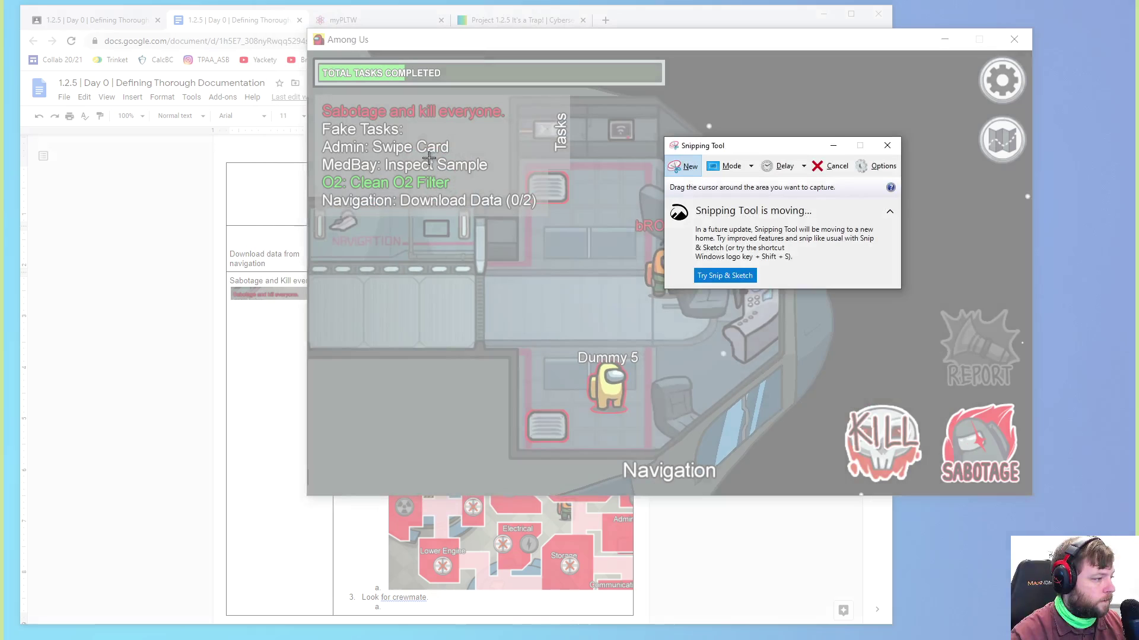
pyautogui.moveTo(428, 157)
pyautogui.mouseDown()
pyautogui.moveTo(581, 356)
pyautogui.moveTo(738, 444)
pyautogui.mouseUp()
# Paste the Navigation snip under step 3 and begin step 4
pyautogui.click(365, 621)
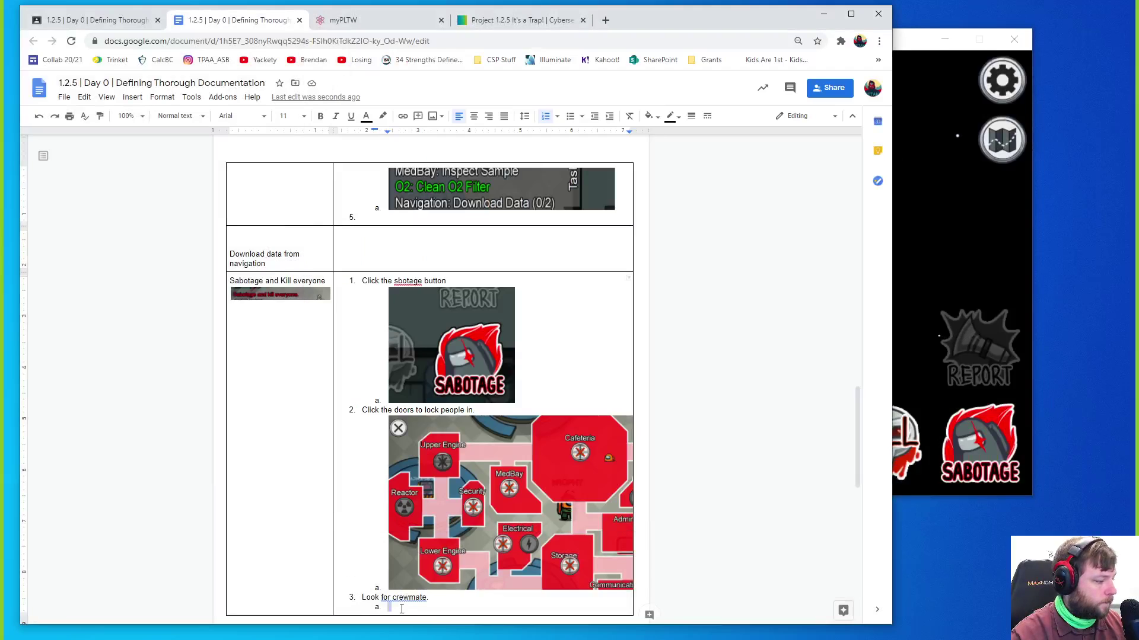
pyautogui.hotkey('ctrl', 'v')
pyautogui.press('Return')
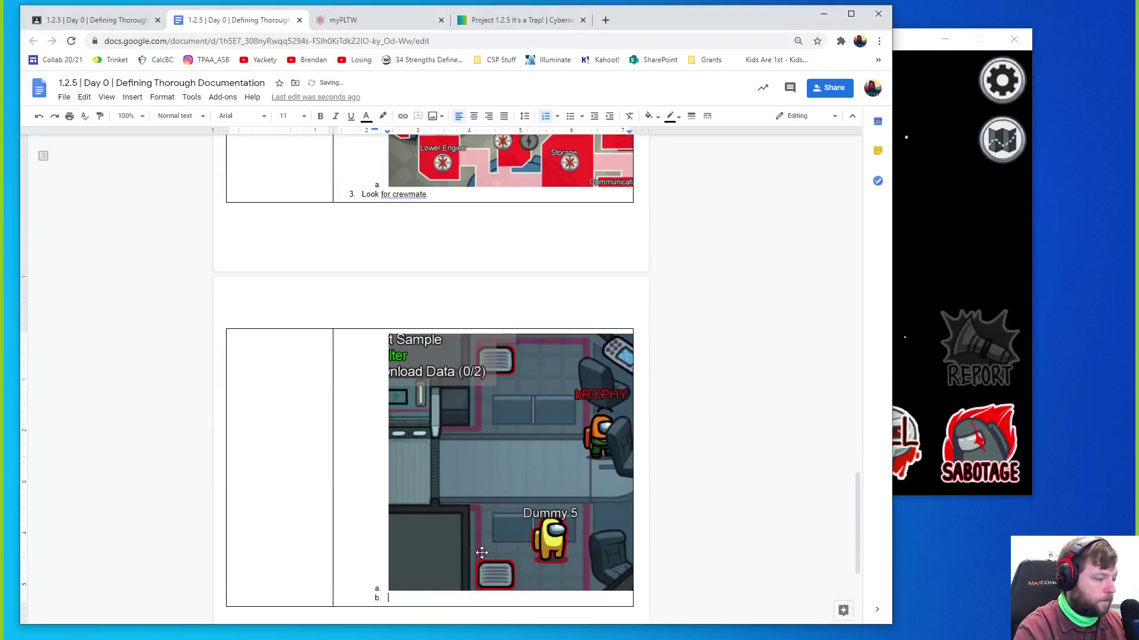
pyautogui.click(959, 216)
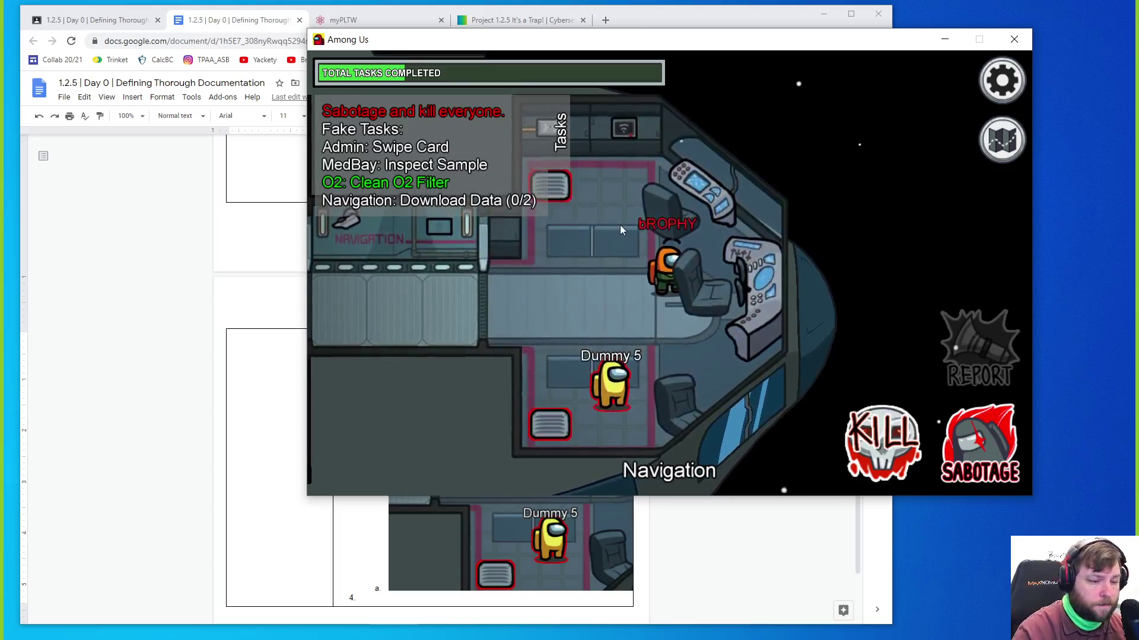
# Position the impostor in Navigation near Dummy 5, then return to the doc for step 4
pyautogui.moveTo(695, 227); pyautogui.dragTo(466, 229)
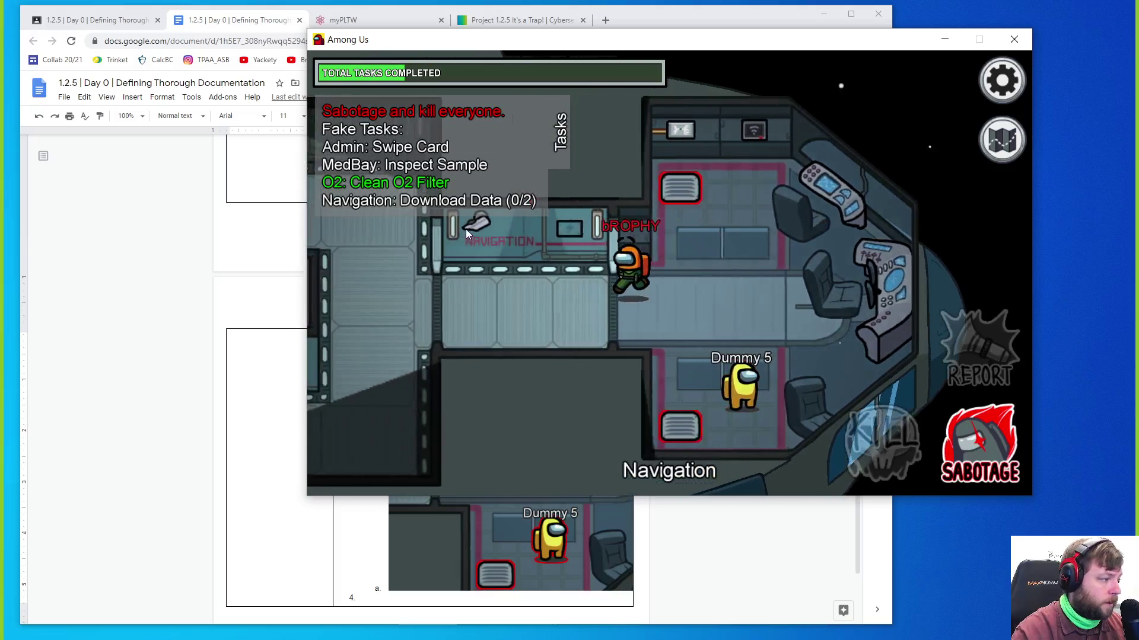
pyautogui.press('d')
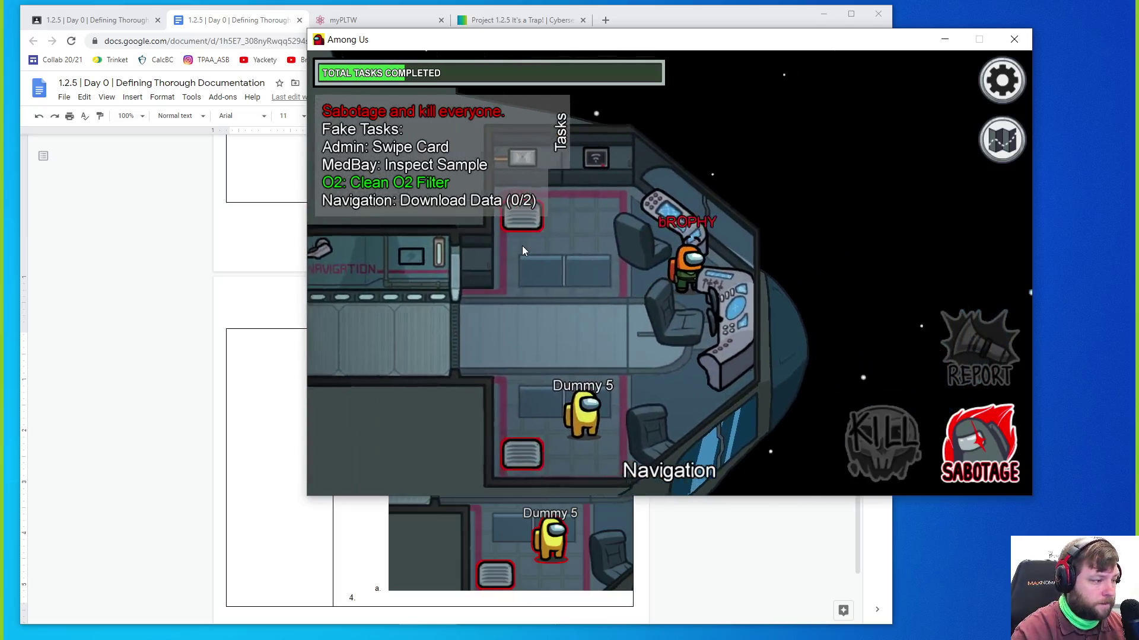
pyautogui.press('a')
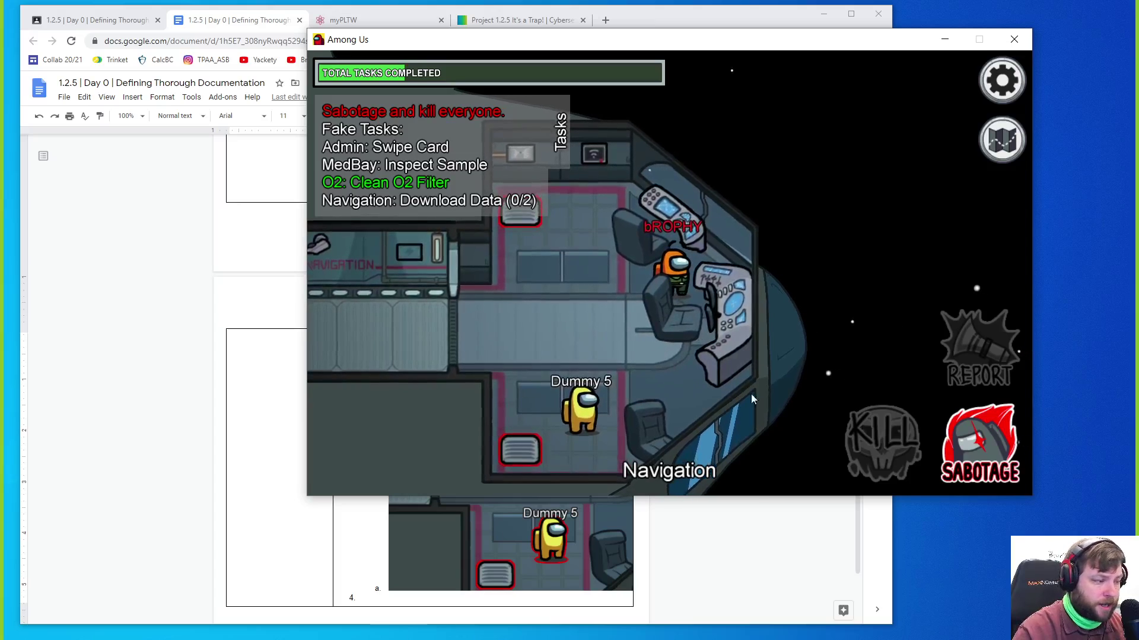
pyautogui.moveTo(751, 394); pyautogui.dragTo(742, 338)
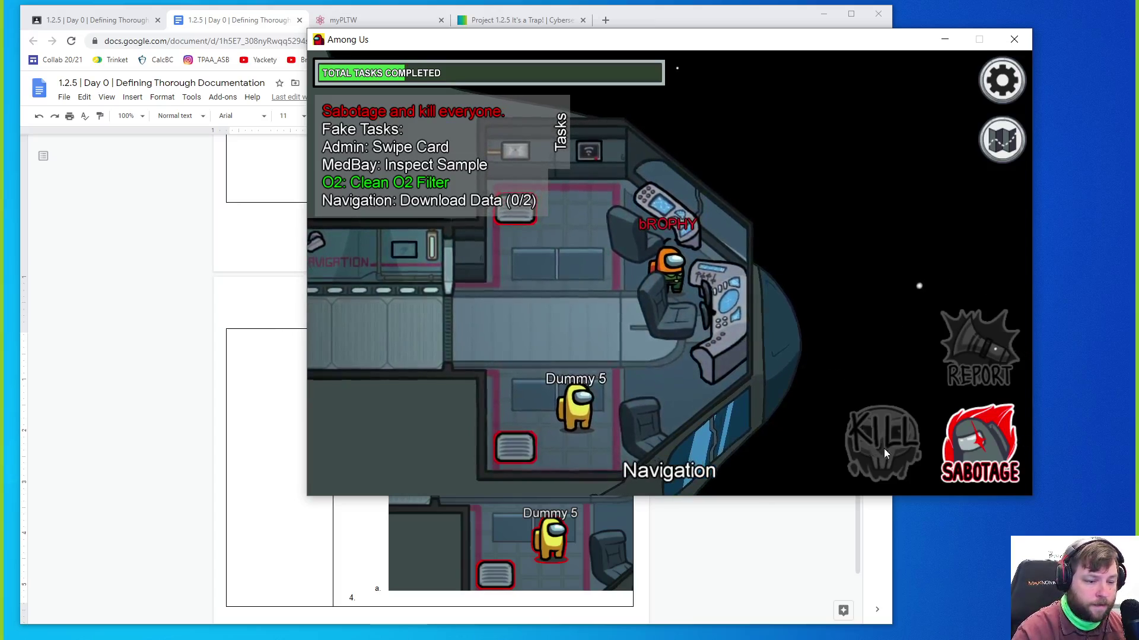
pyautogui.click(376, 599)
pyautogui.write('Check for witnesses.')
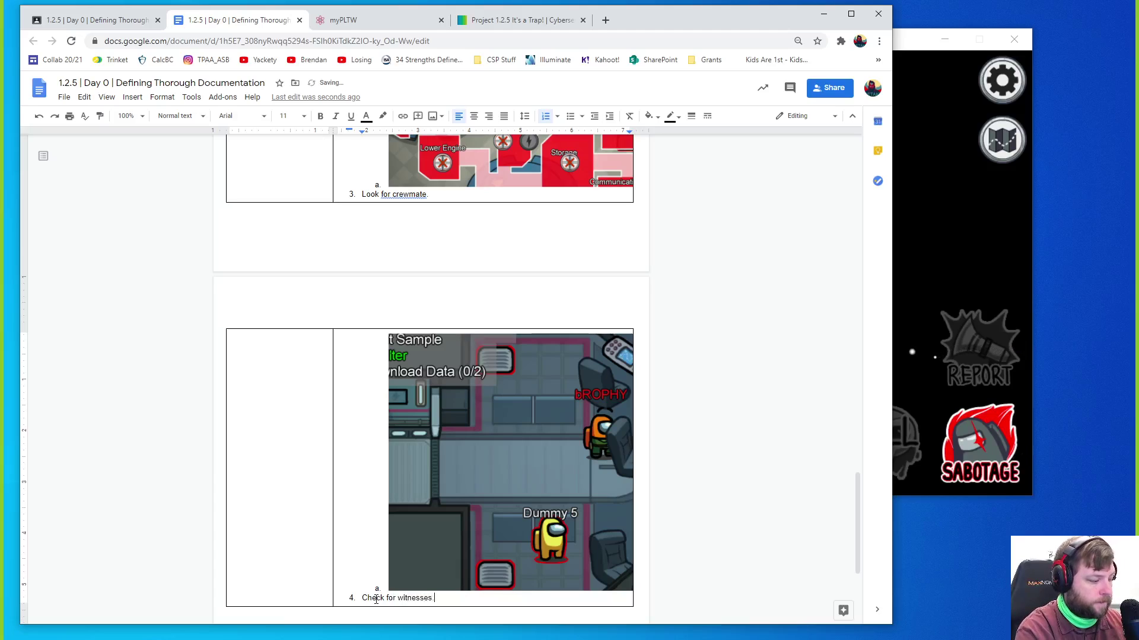
# Finish step 4 'Check for witnesses.' and start an empty step 5
pyautogui.press('Return')
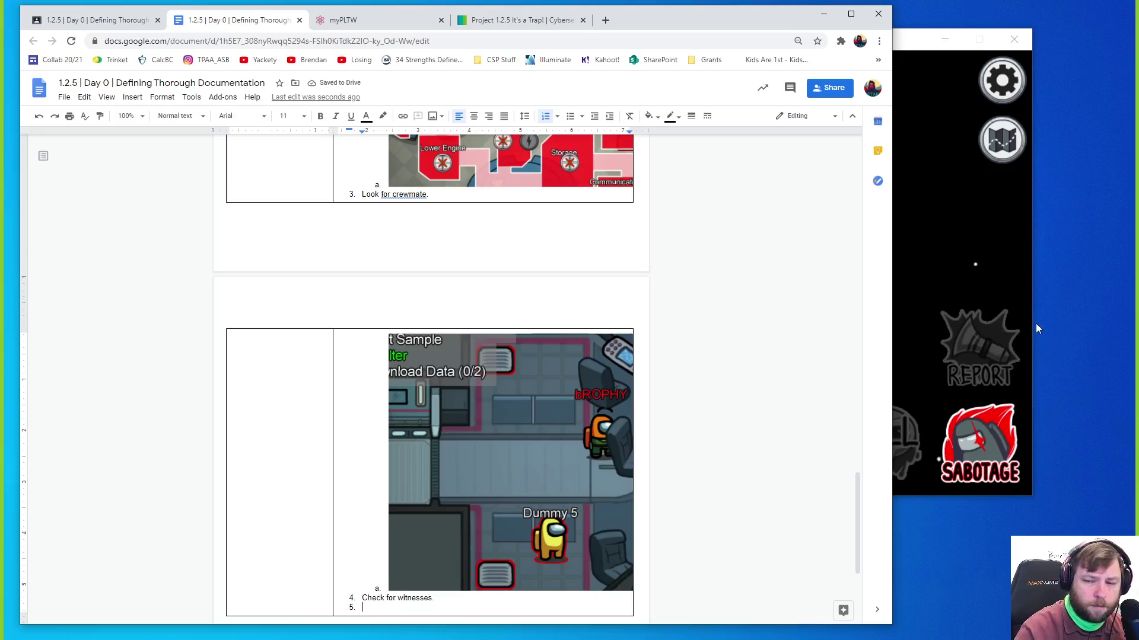
# Stand on Dummy 5 and snip the scene with the KILL option circled in red pen
pyautogui.click(1006, 252)
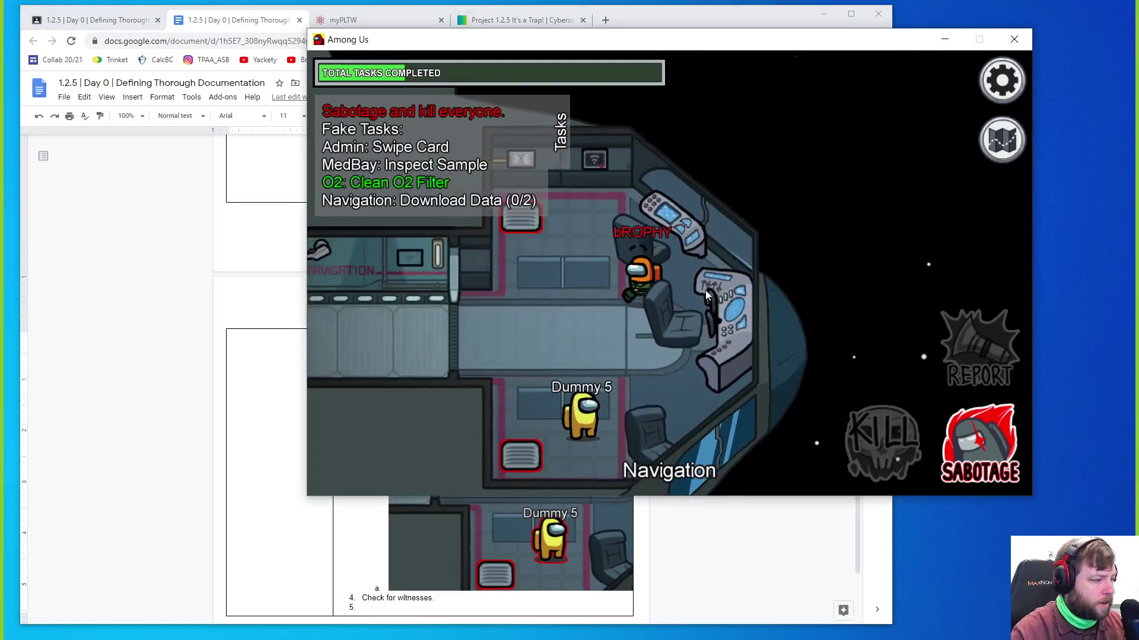
pyautogui.press('s')
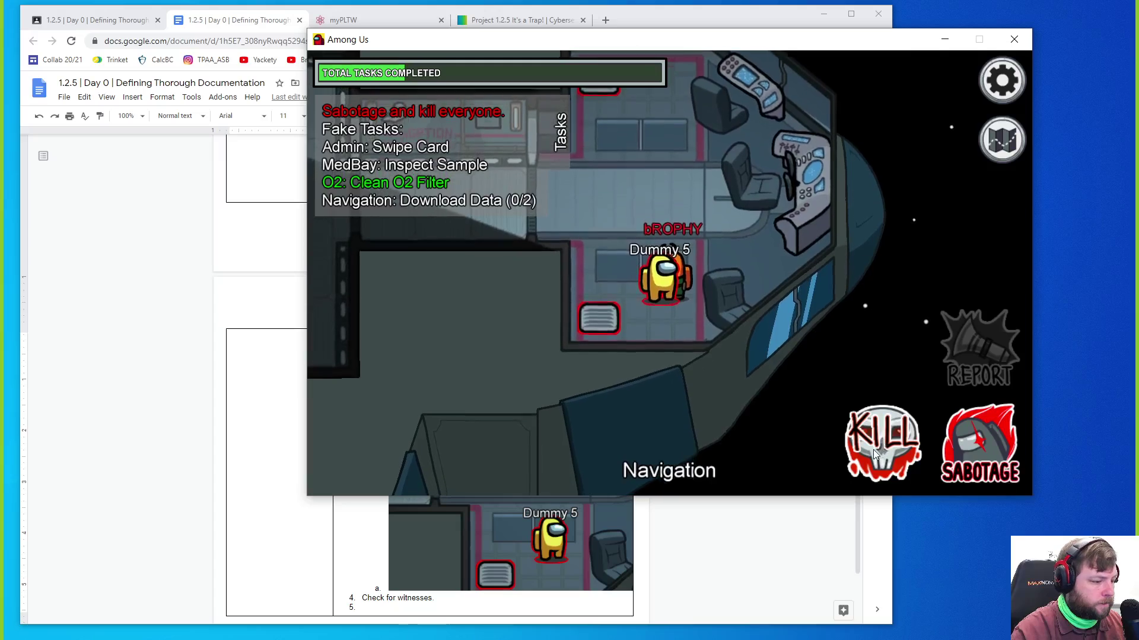
pyautogui.moveTo(430, 159); pyautogui.dragTo(739, 444)
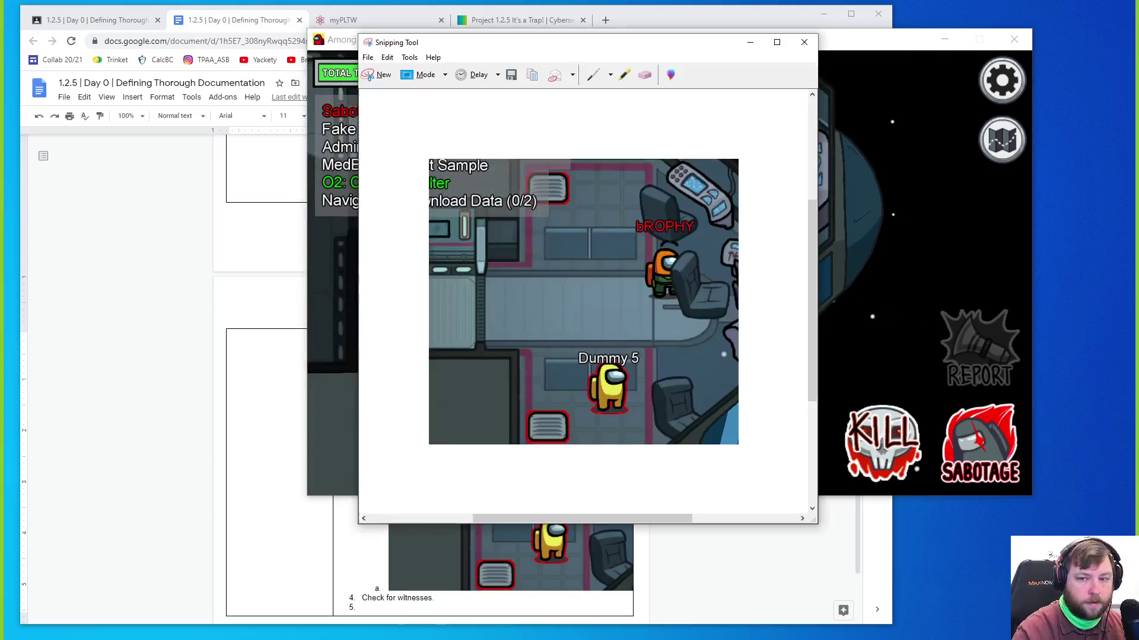
pyautogui.click(365, 79)
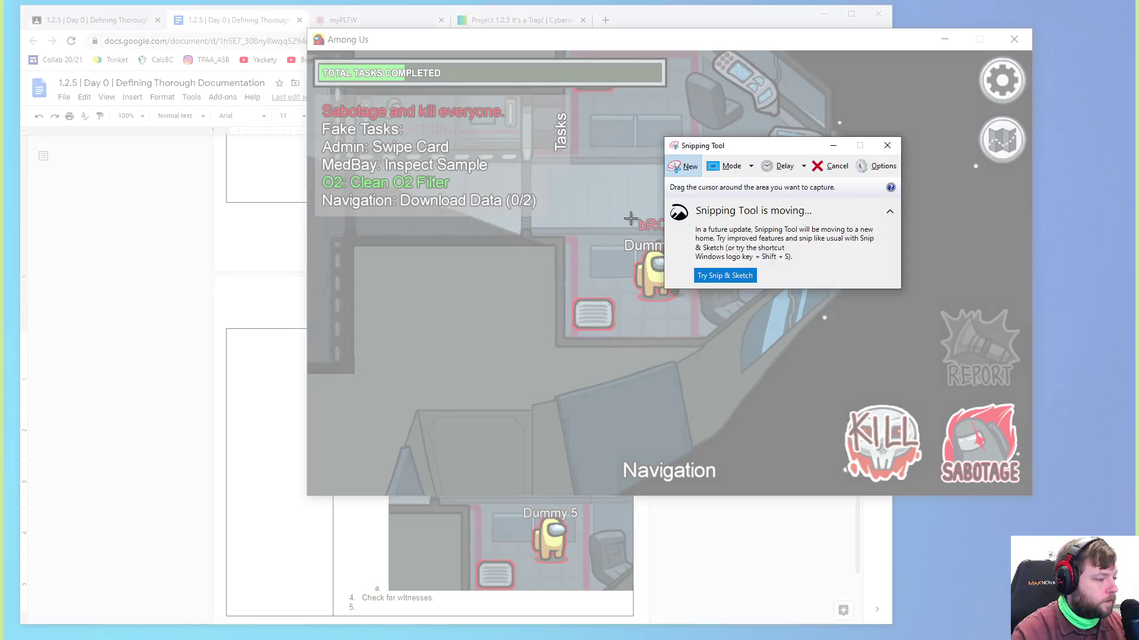
pyautogui.moveTo(630, 219)
pyautogui.mouseDown()
pyautogui.moveTo(859, 464)
pyautogui.moveTo(918, 493)
pyautogui.mouseUp()
pyautogui.moveTo(881, 367); pyautogui.dragTo(868, 367)
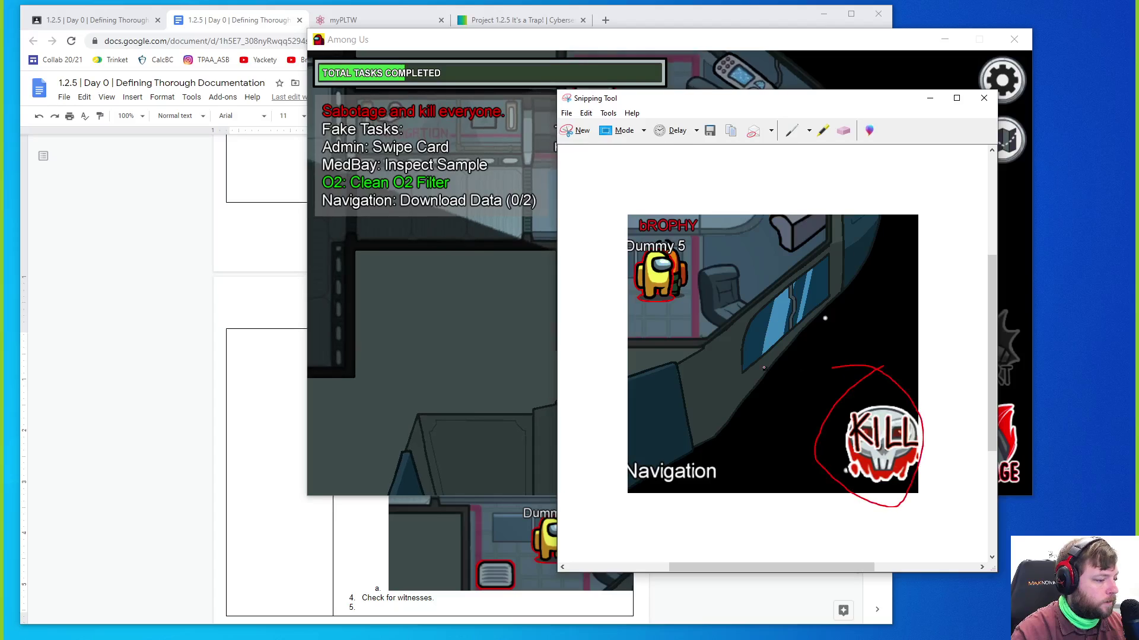
pyautogui.click(274, 431)
pyautogui.scroll(1, 383, 611)
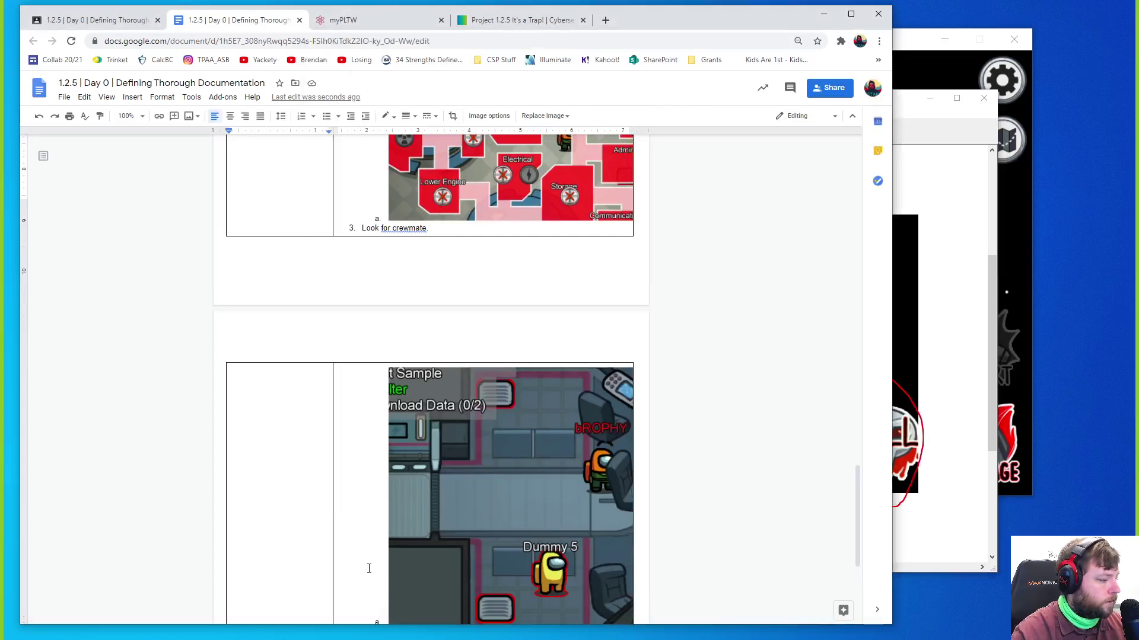
pyautogui.scroll(-5, 380, 504)
# Write step 5 'Walk next to the crewmate and click kill.' with the circled-kill snip and an empty sub-item b beneath
pyautogui.click(375, 378)
pyautogui.write('Walk next to the crewmate and click kill')
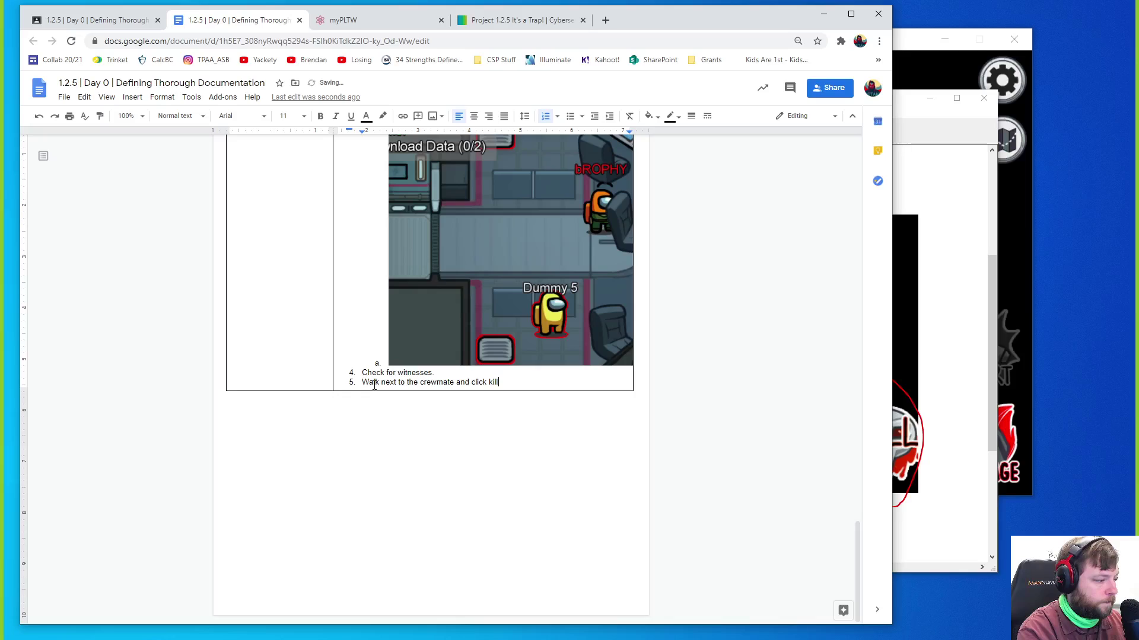
pyautogui.write('.')
pyautogui.press('Return')
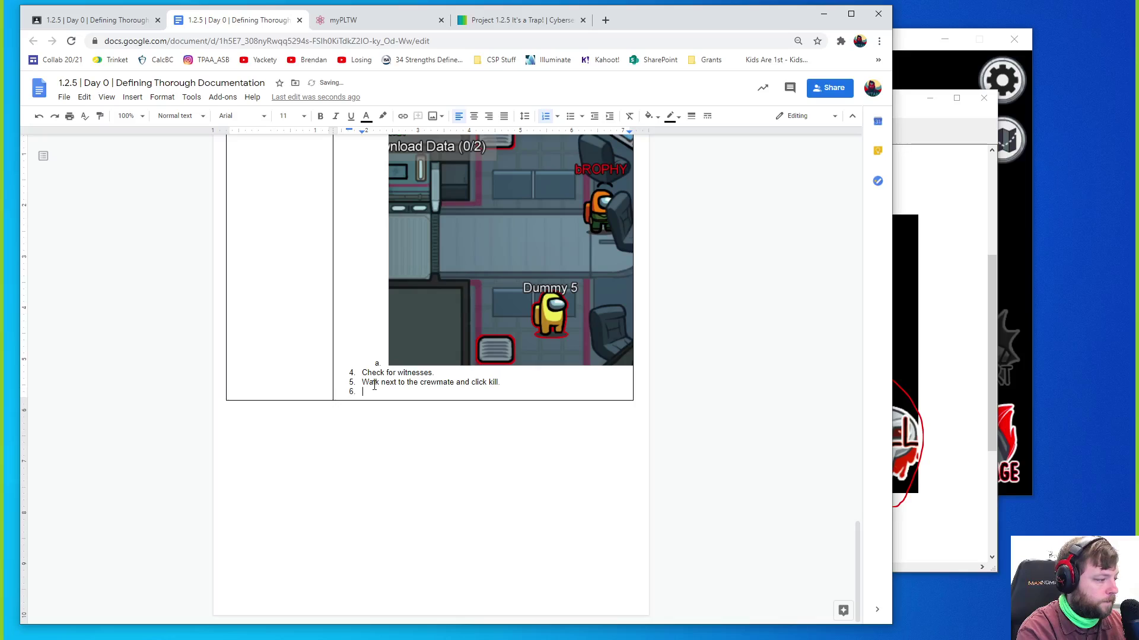
pyautogui.press('Return')
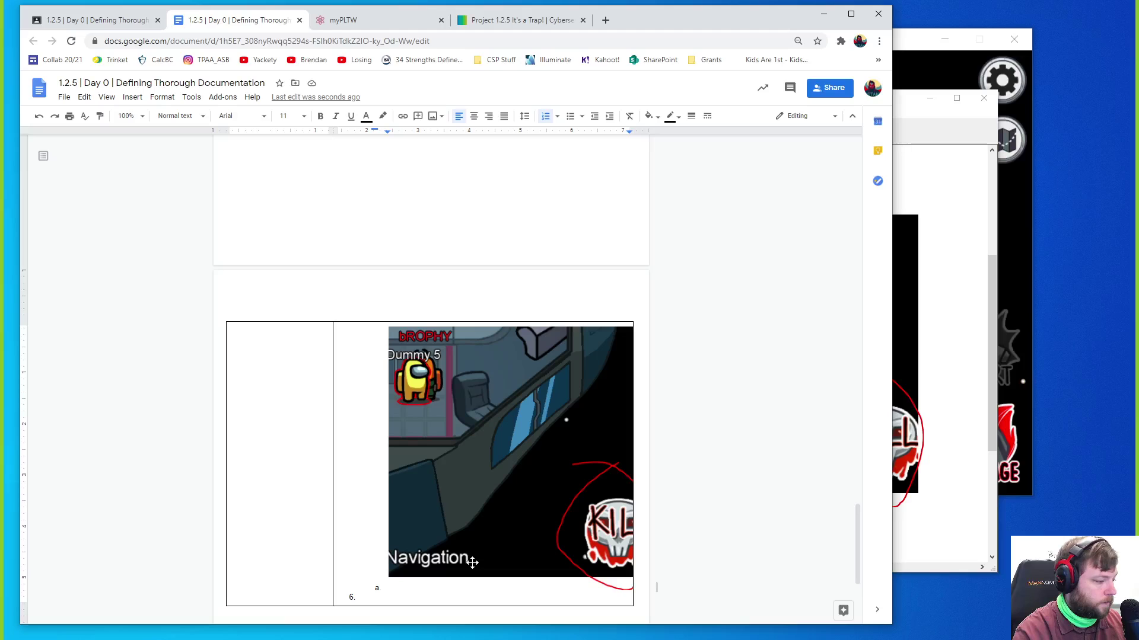
pyautogui.press('Return')
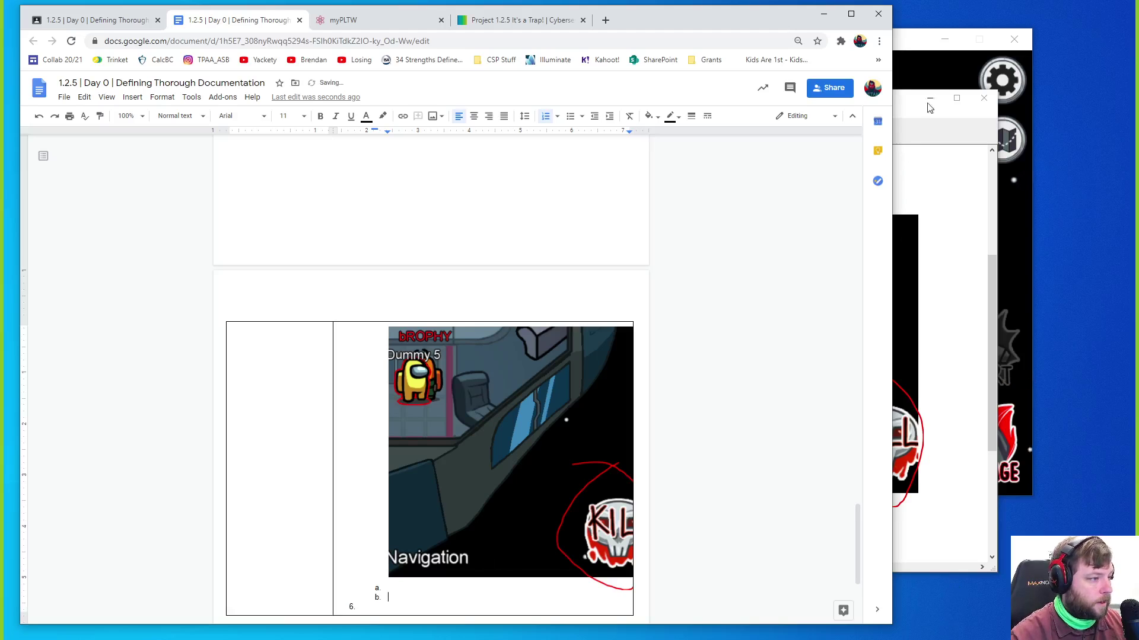
pyautogui.click(928, 107)
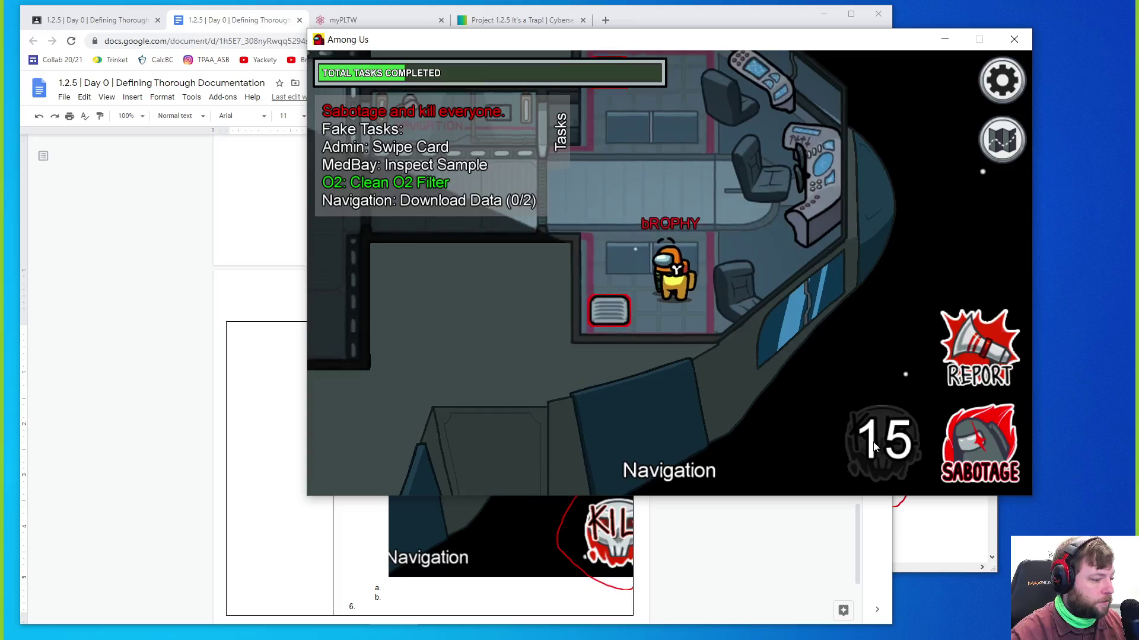
# Take a new Snipping Tool capture of the impostor standing over Dummy 5's body
pyautogui.click(944, 535)
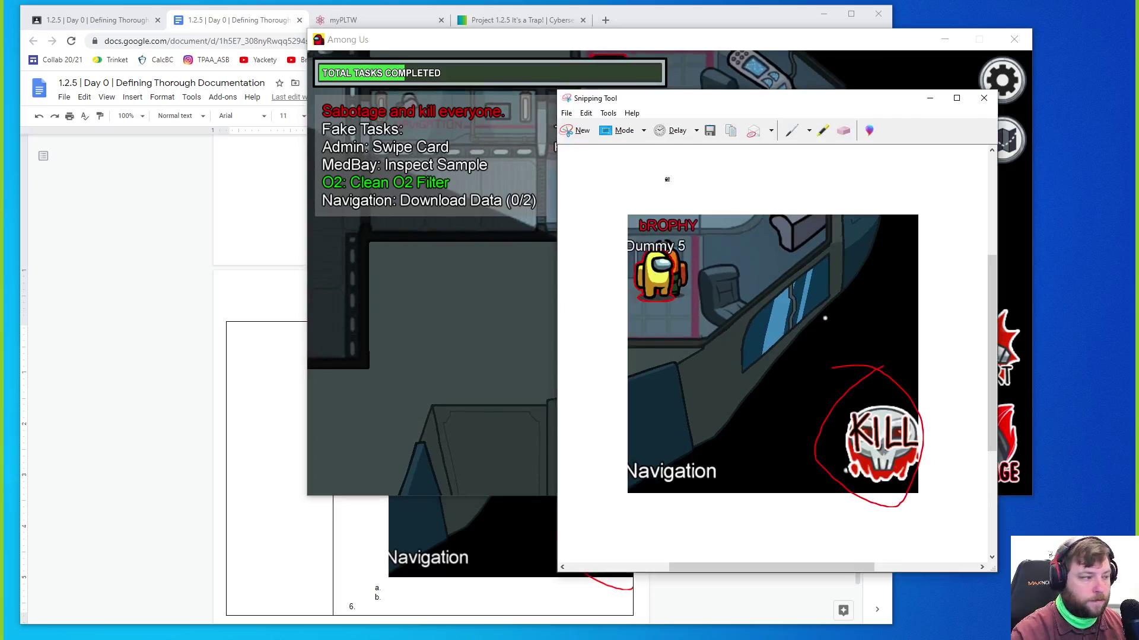
pyautogui.click(580, 133)
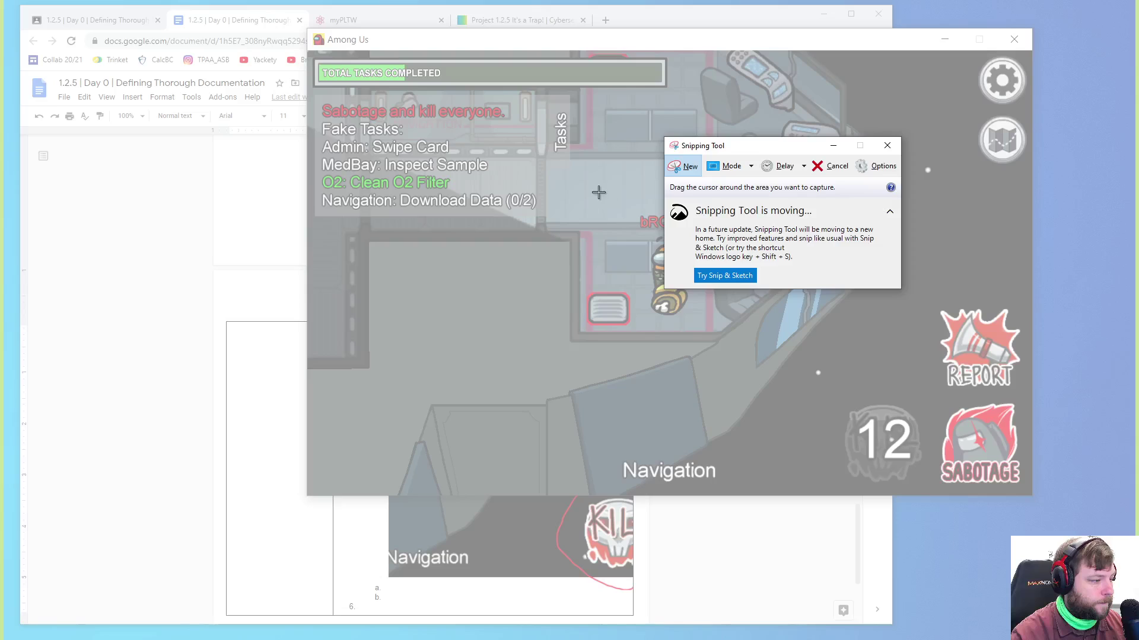
pyautogui.moveTo(593, 189); pyautogui.dragTo(754, 331)
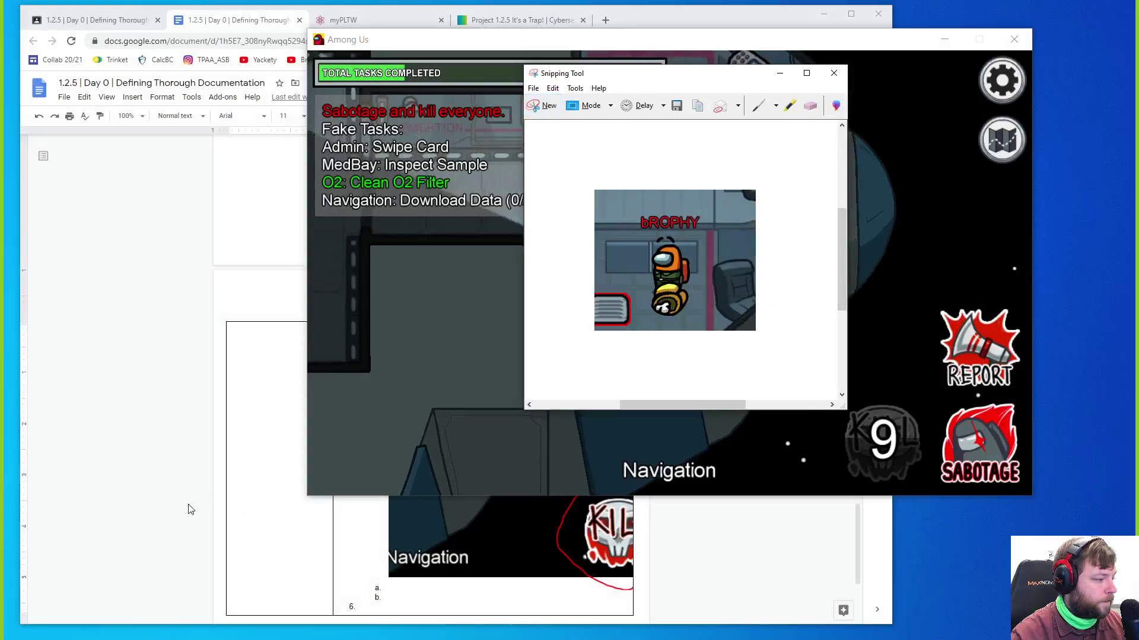
pyautogui.click(188, 509)
pyautogui.scroll(-5, 427, 445)
pyautogui.scroll(1, 428, 444)
# Paste the impostor-over-body screenshot as sub-item b under step 5's kill snip
pyautogui.click(396, 583)
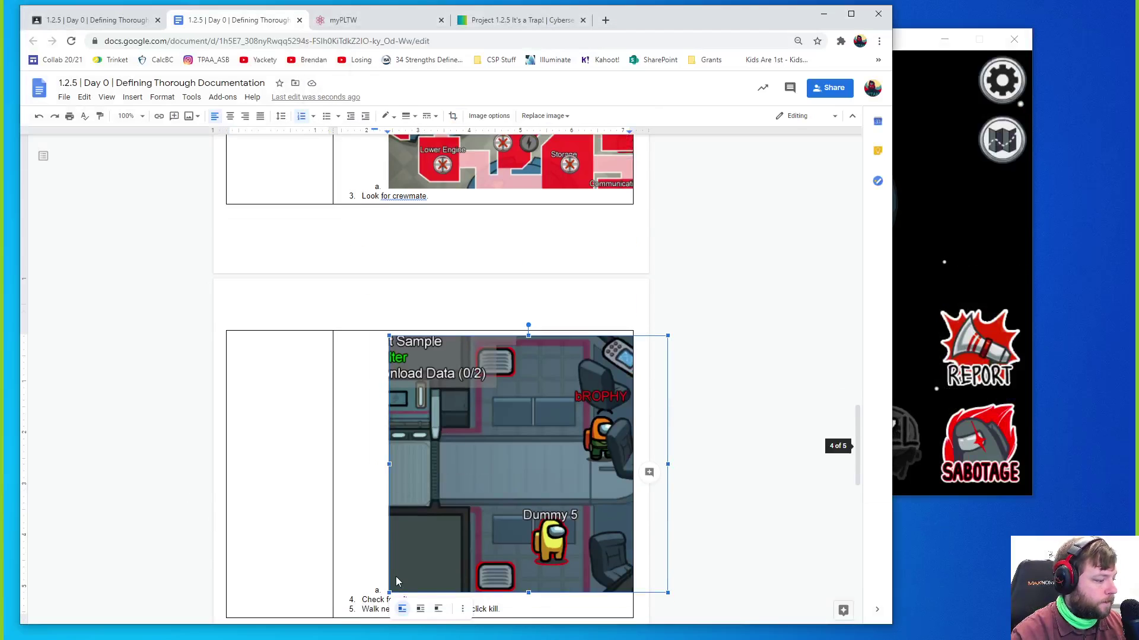
pyautogui.scroll(-2, 413, 513)
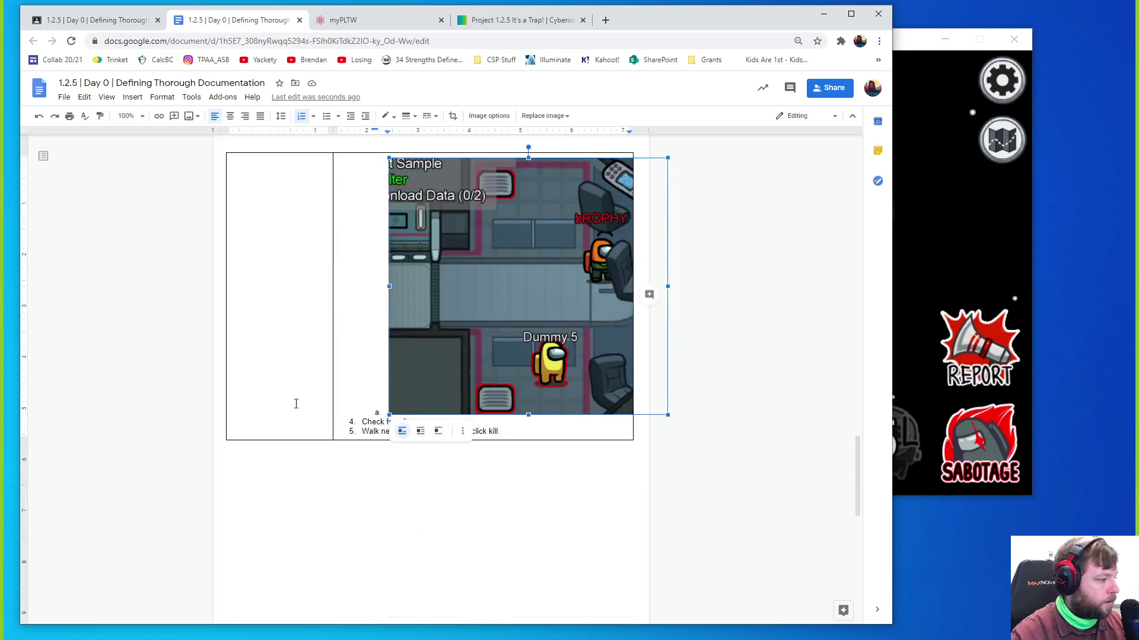
pyautogui.scroll(5, 381, 465)
pyautogui.scroll(-1, 380, 465)
pyautogui.scroll(-5, 381, 465)
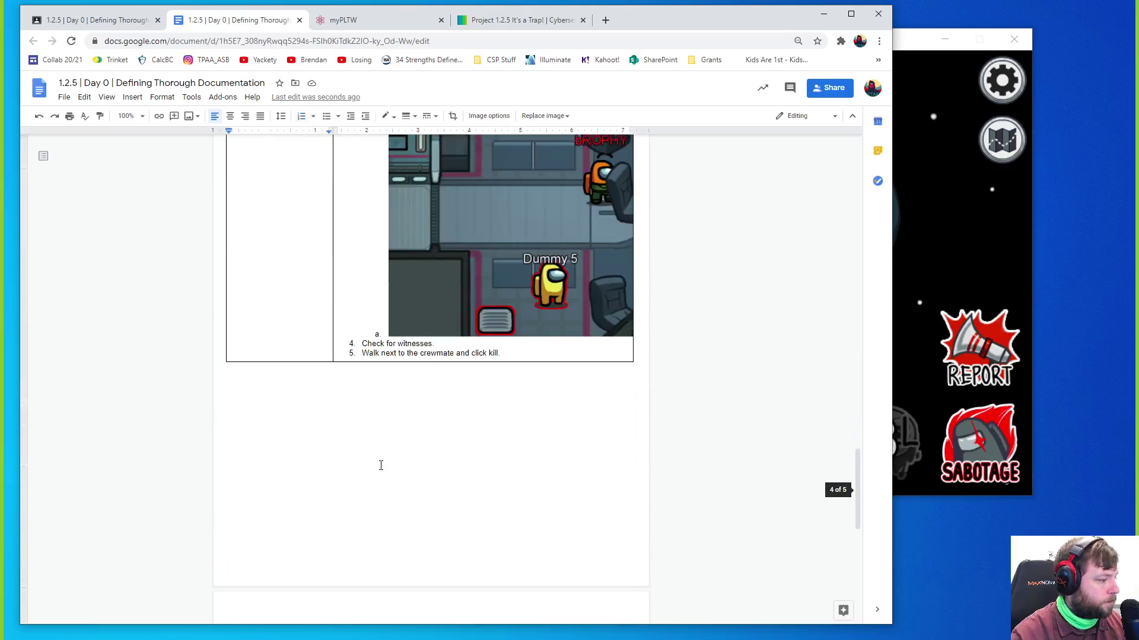
pyautogui.scroll(-3, 380, 464)
pyautogui.scroll(-3, 377, 457)
pyautogui.scroll(-1, 394, 397)
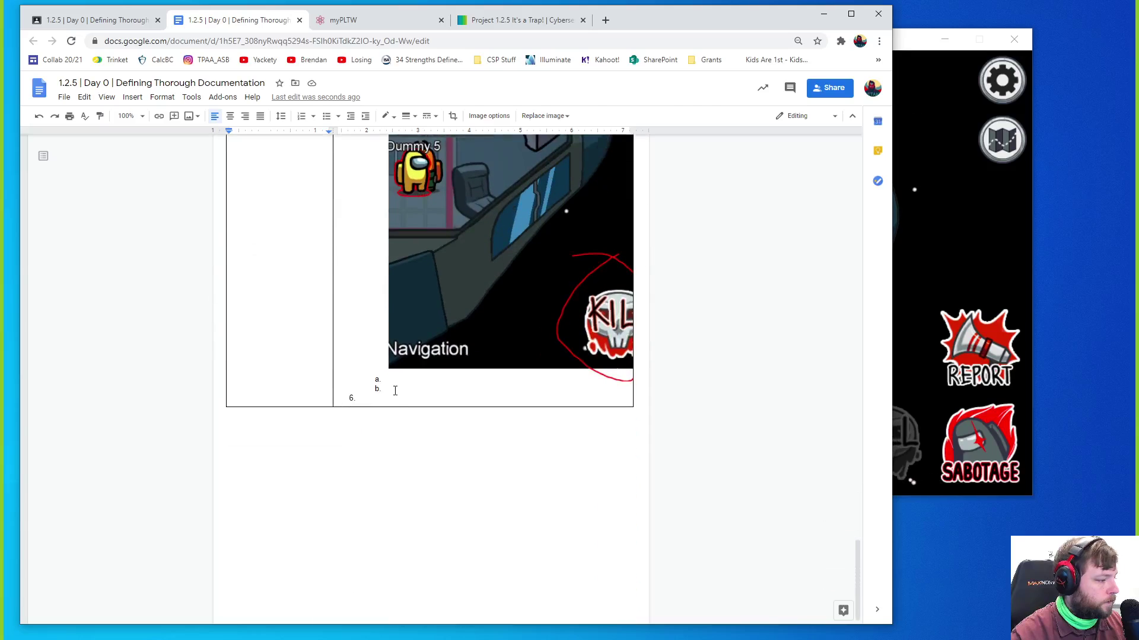
pyautogui.click(394, 390)
pyautogui.hotkey('ctrl', 'v')
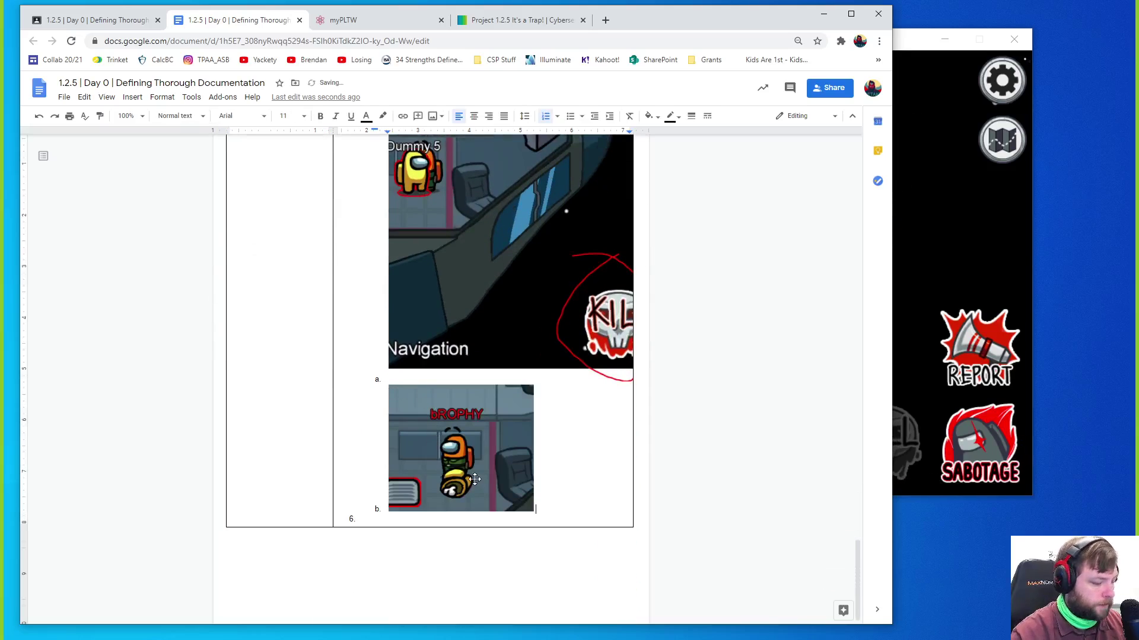
pyautogui.click(936, 250)
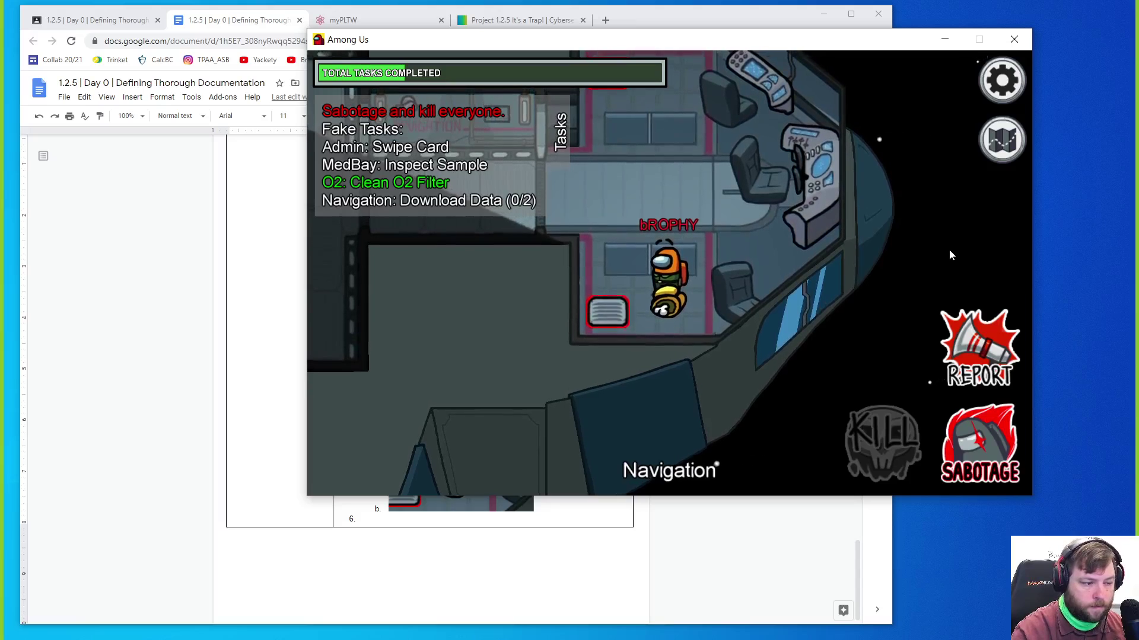
# Walk the impostor onto the Navigation vent and snip the character standing on it
pyautogui.press('a')
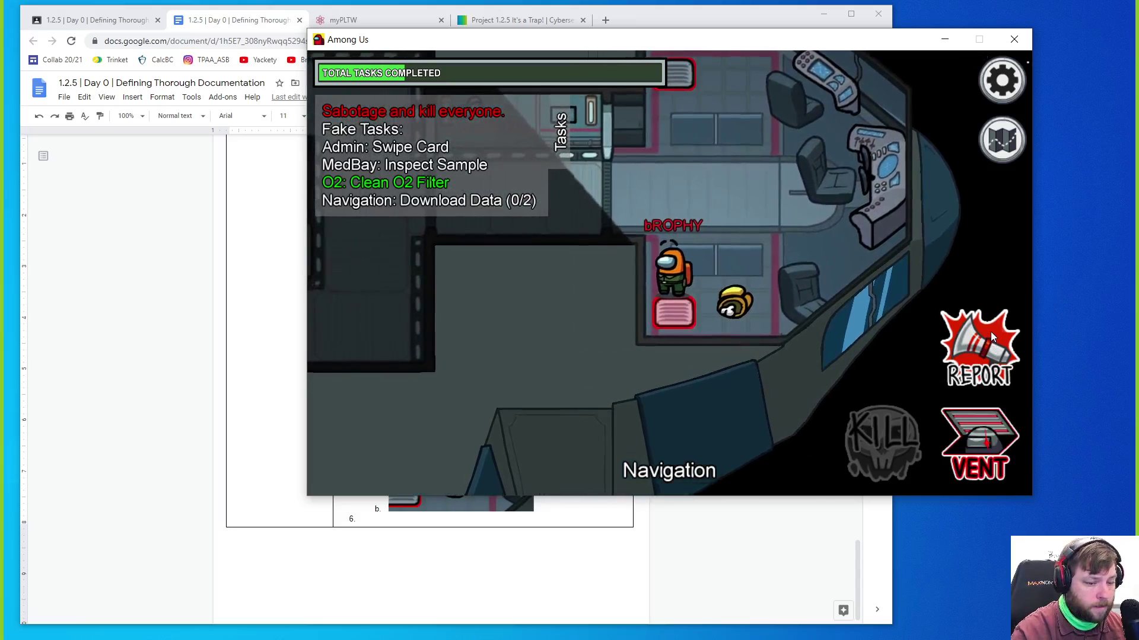
pyautogui.click(979, 442)
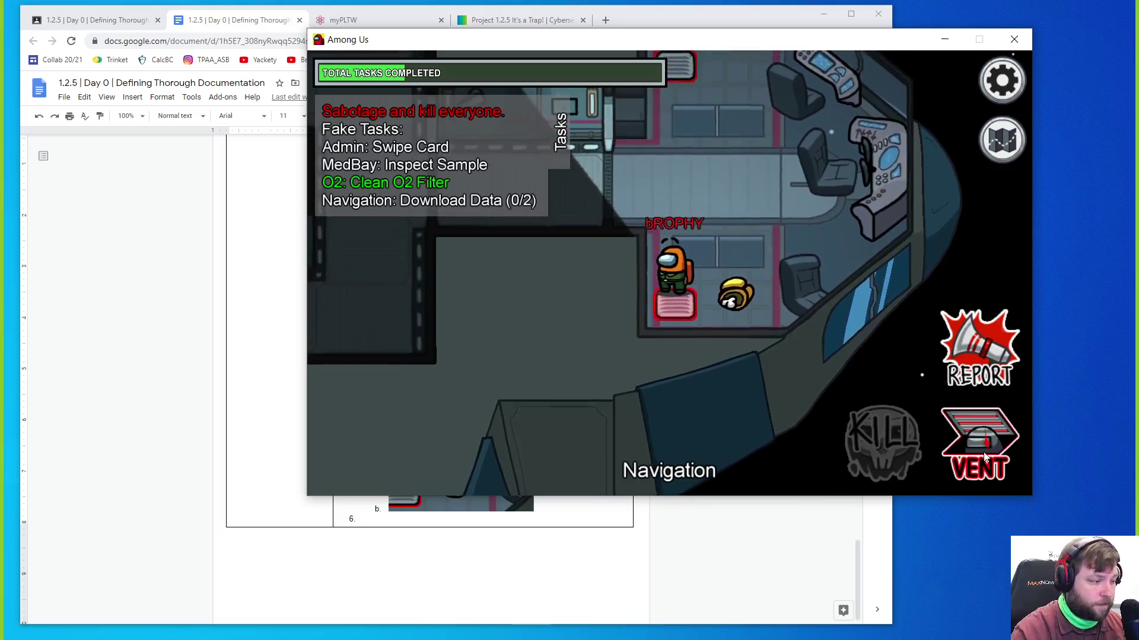
pyautogui.moveTo(598, 187); pyautogui.dragTo(759, 328)
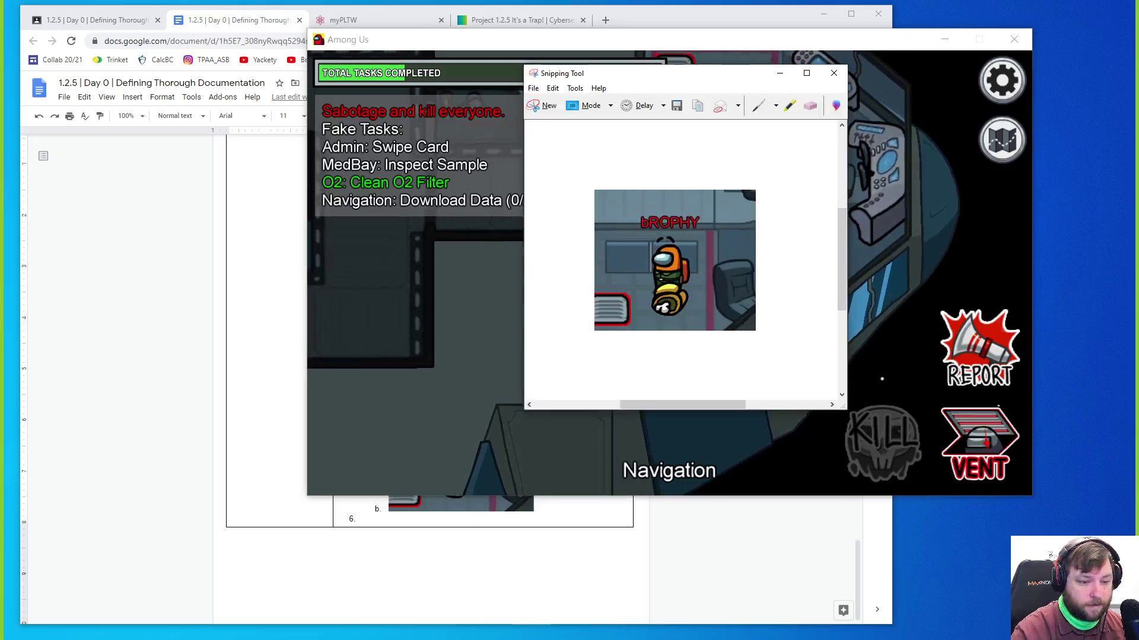
pyautogui.click(520, 98)
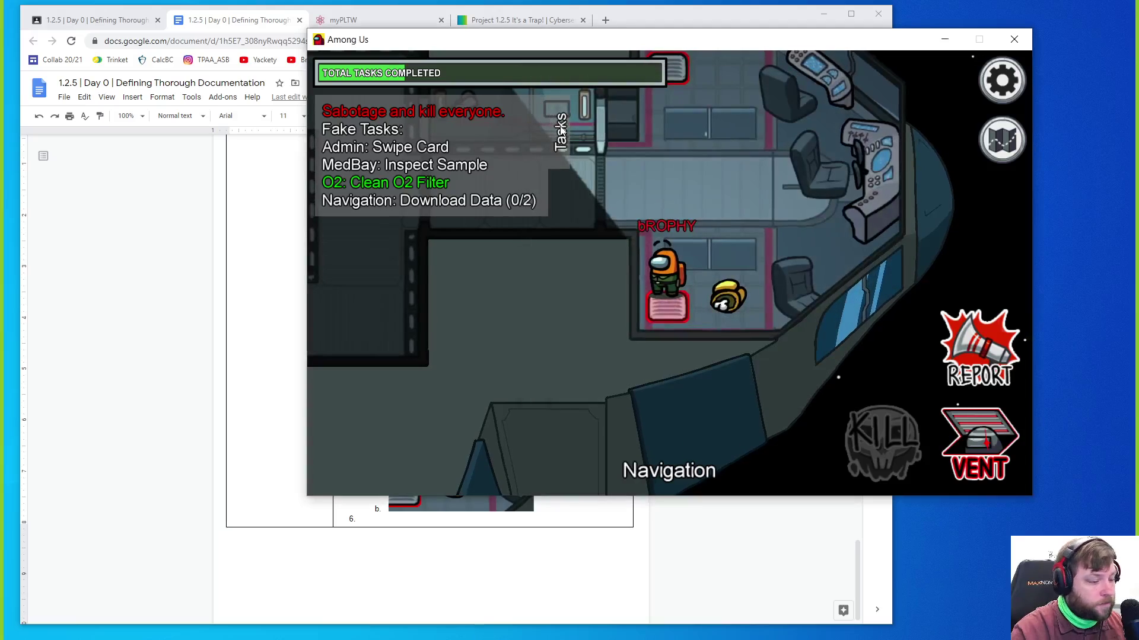
pyautogui.hotkey('alt', 'Tab')
pyautogui.click(685, 166)
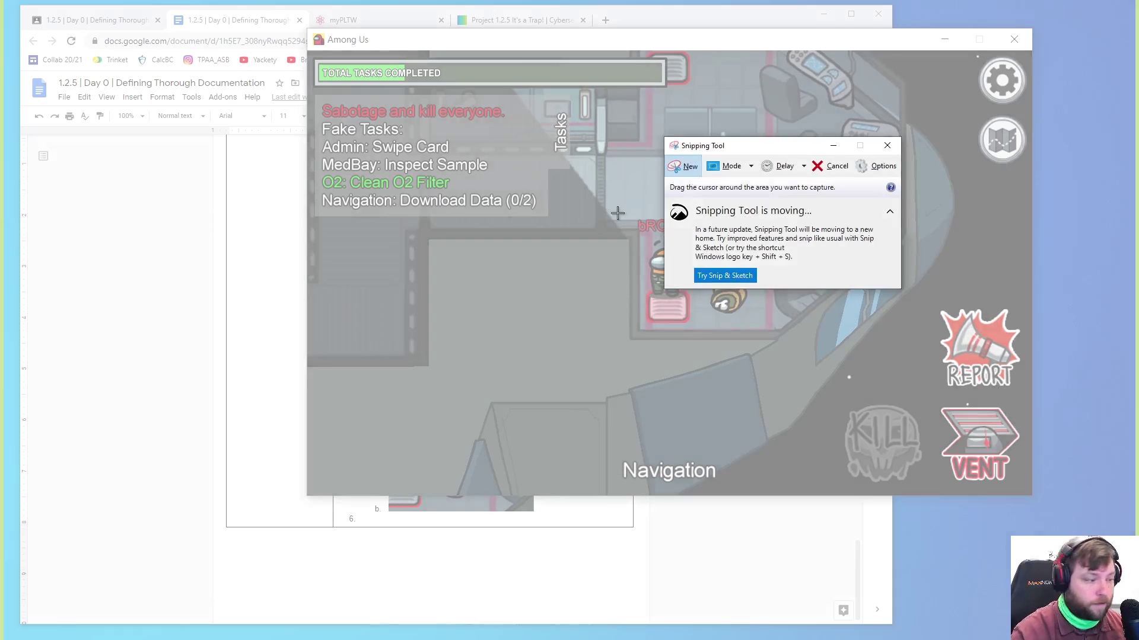
pyautogui.moveTo(606, 186); pyautogui.dragTo(802, 361)
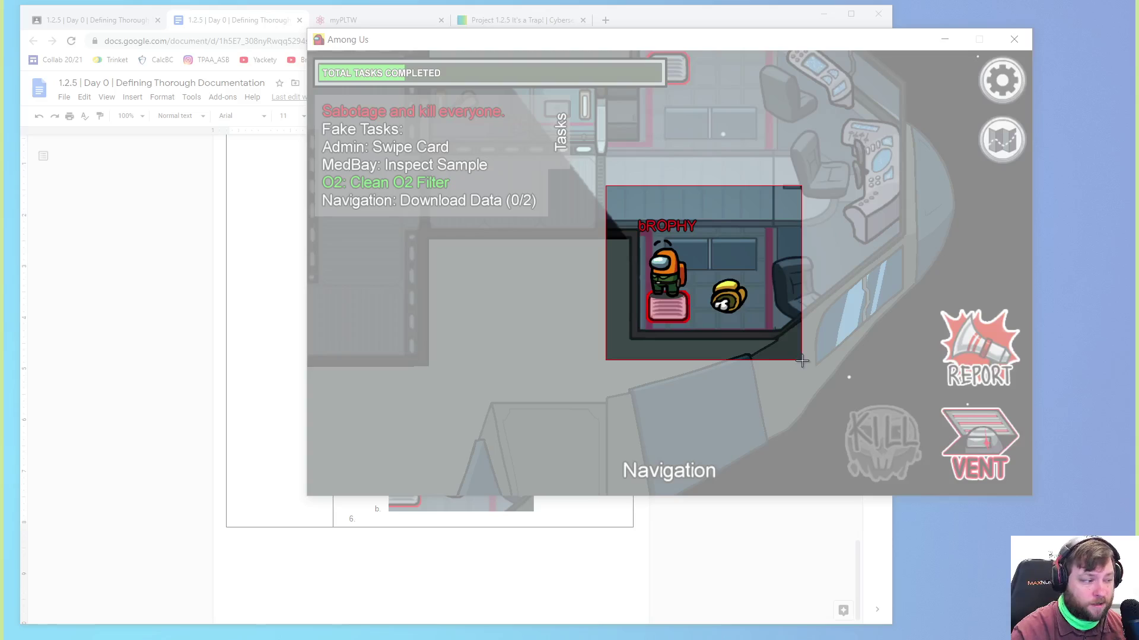
pyautogui.moveTo(801, 360); pyautogui.dragTo(801, 360)
# Retake a wider snip including the VENT button and circle the character and vent action in red
pyautogui.hotkey('alt', 'Tab')
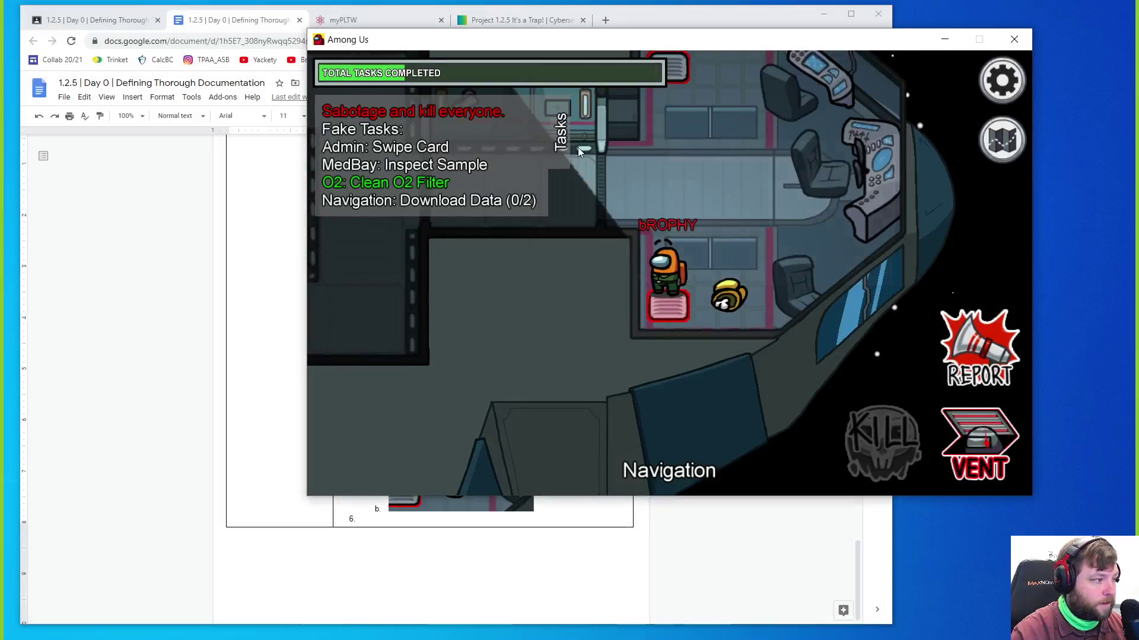
pyautogui.hotkey('alt', 'Tab')
pyautogui.click(681, 163)
pyautogui.moveTo(612, 179)
pyautogui.mouseDown()
pyautogui.moveTo(1014, 505)
pyautogui.moveTo(1023, 489)
pyautogui.mouseUp()
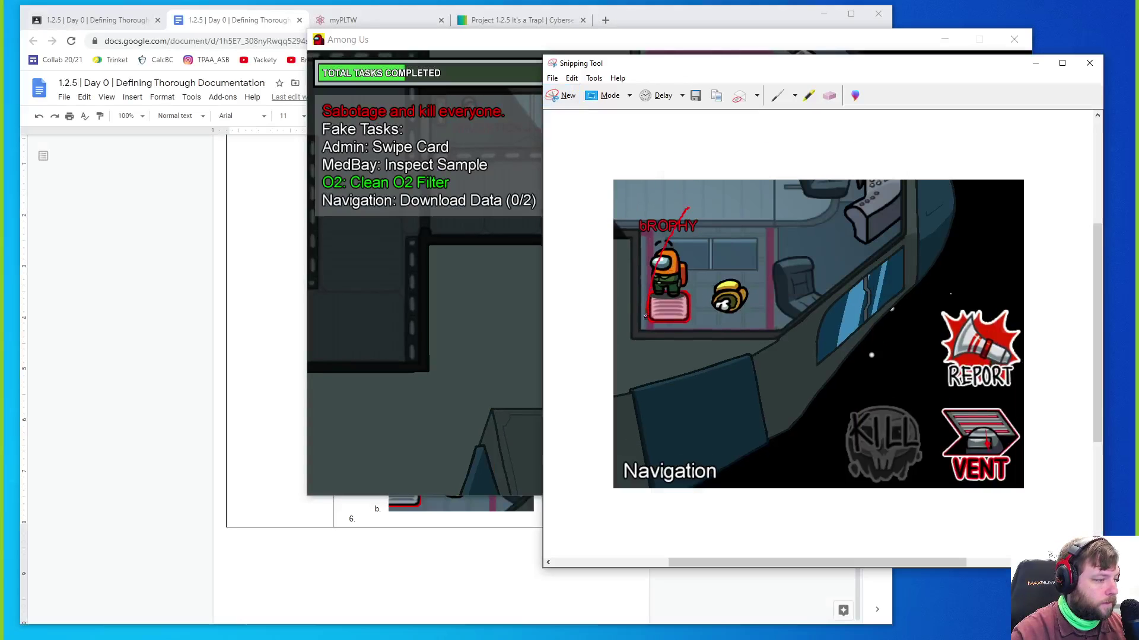
pyautogui.moveTo(645, 316)
pyautogui.mouseDown()
pyautogui.moveTo(1046, 447)
pyautogui.moveTo(923, 406)
pyautogui.mouseUp()
# Write step 6 'You move to vent and Vent.' with the red-annotated vent snip beneath and step 7 begun
pyautogui.click(260, 286)
pyautogui.scroll(5, 260, 285)
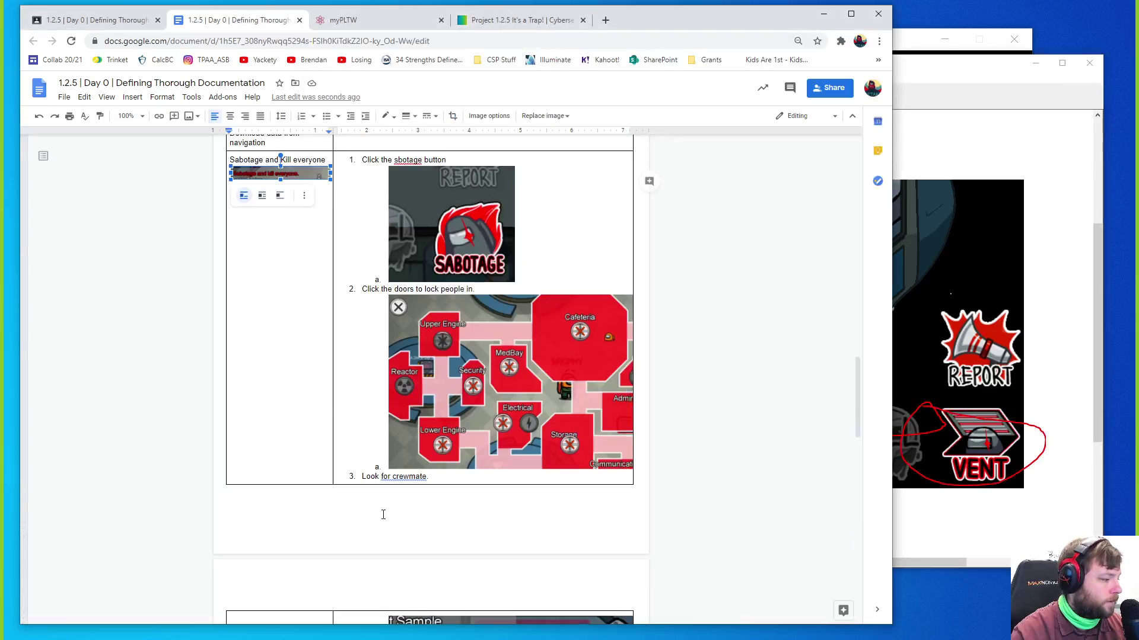
pyautogui.scroll(-2, 378, 504)
pyautogui.scroll(-5, 377, 504)
pyautogui.scroll(-1, 378, 504)
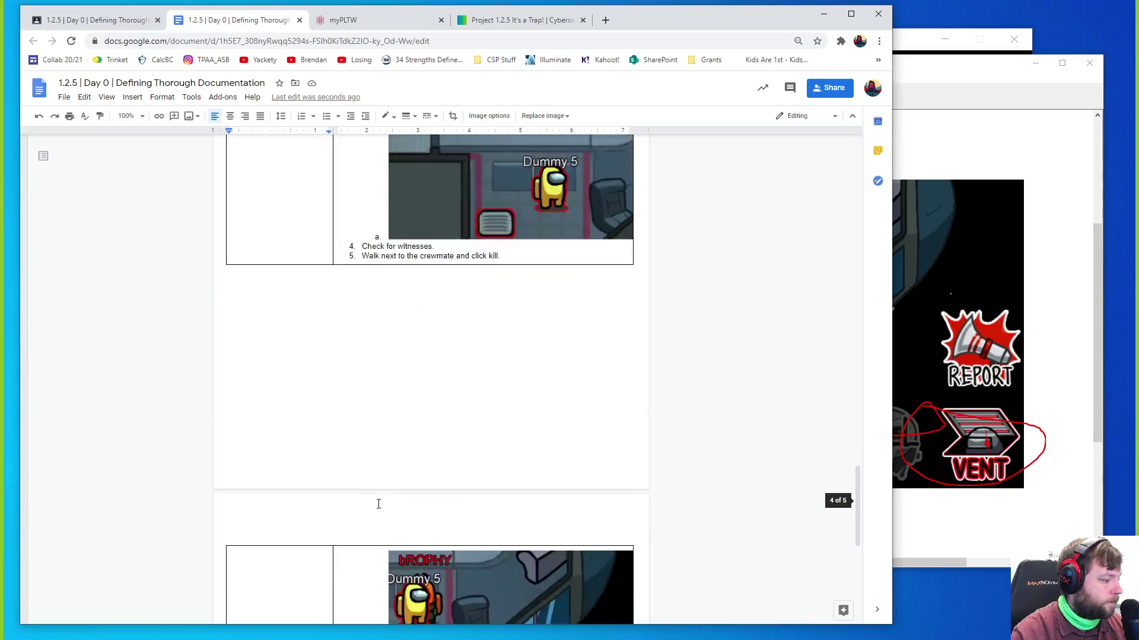
pyautogui.scroll(-5, 381, 501)
pyautogui.click(365, 508)
pyautogui.write('You move to vent and Vent')
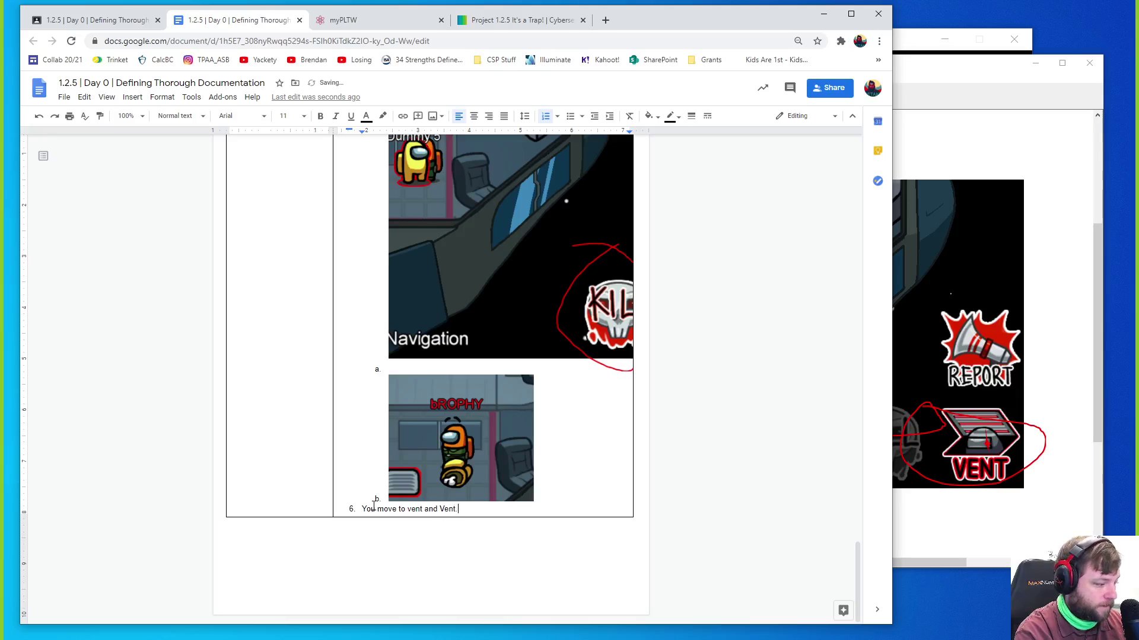
pyautogui.write('Vent.')
pyautogui.press('Return')
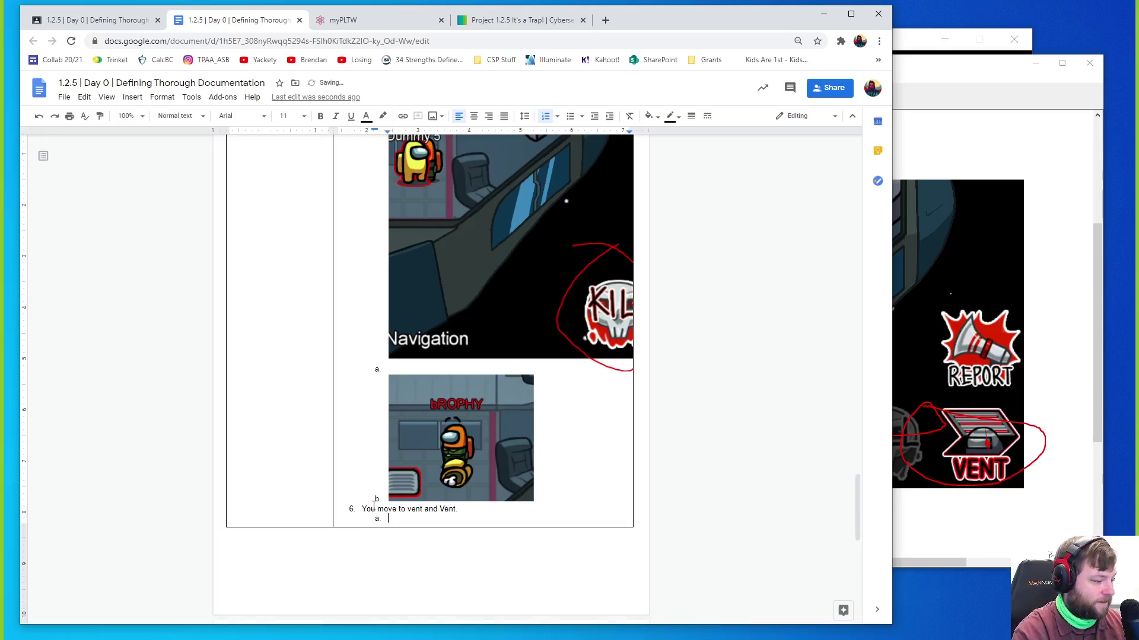
pyautogui.hotkey('ctrl', 'v')
pyautogui.press('Return')
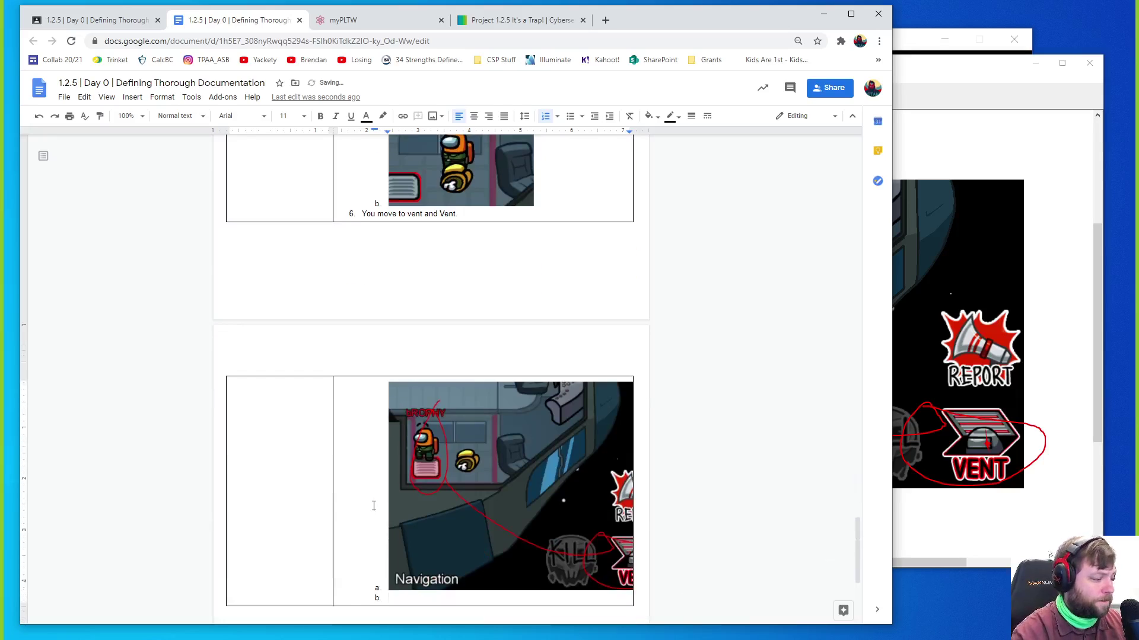
# Vent from Navigation to Shields and walk out into the corridor
pyautogui.click(906, 38)
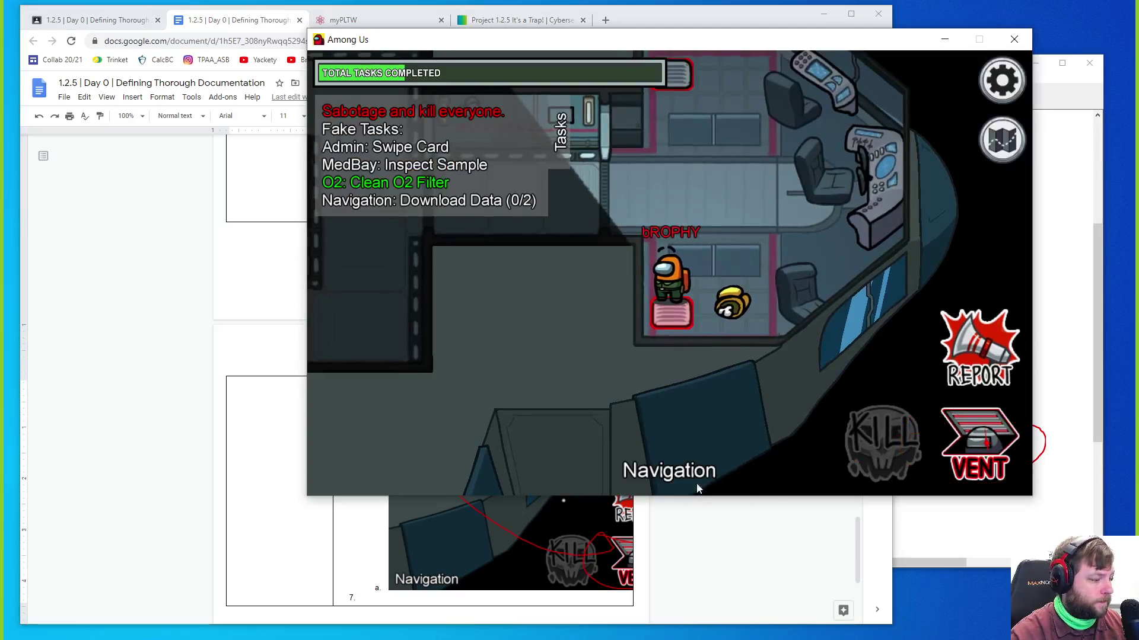
pyautogui.click(995, 438)
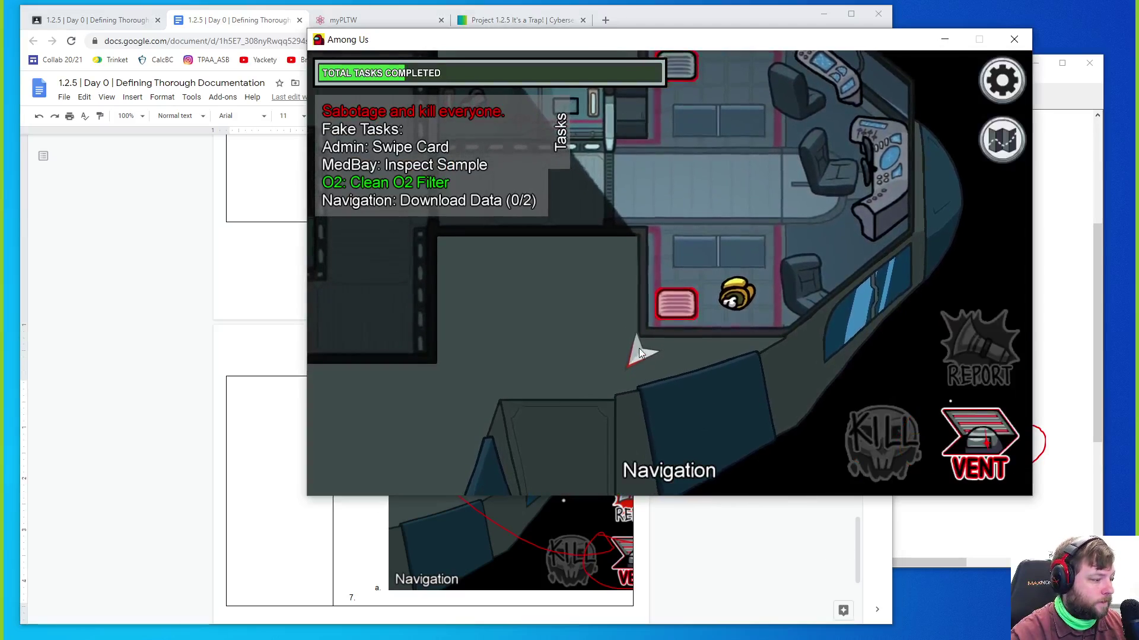
pyautogui.click(642, 352)
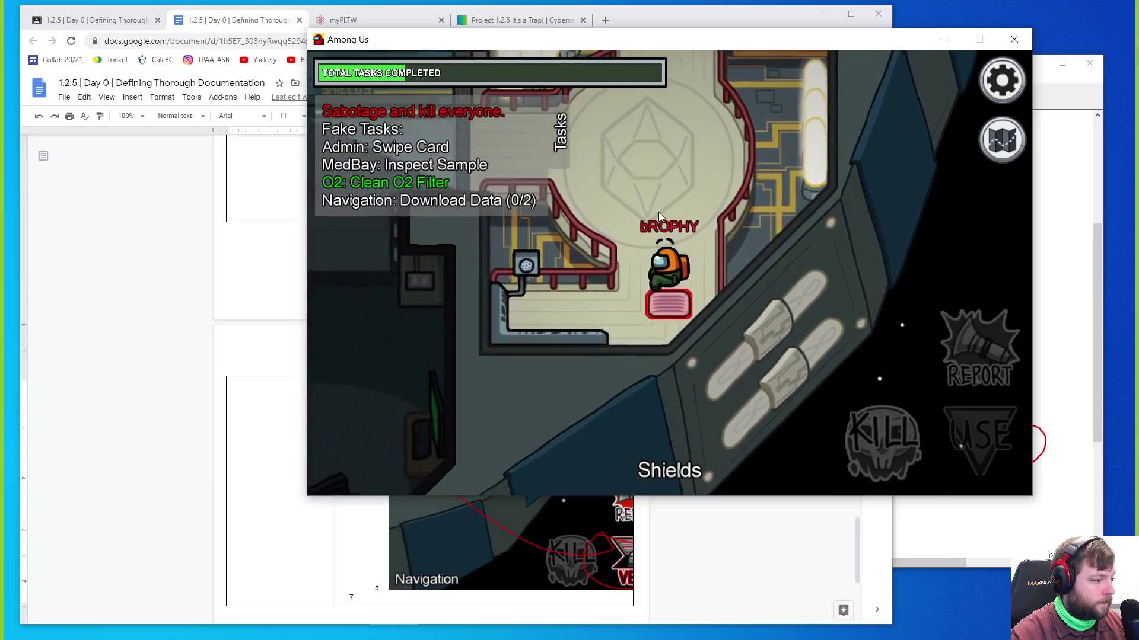
pyautogui.moveTo(659, 211); pyautogui.dragTo(659, 212)
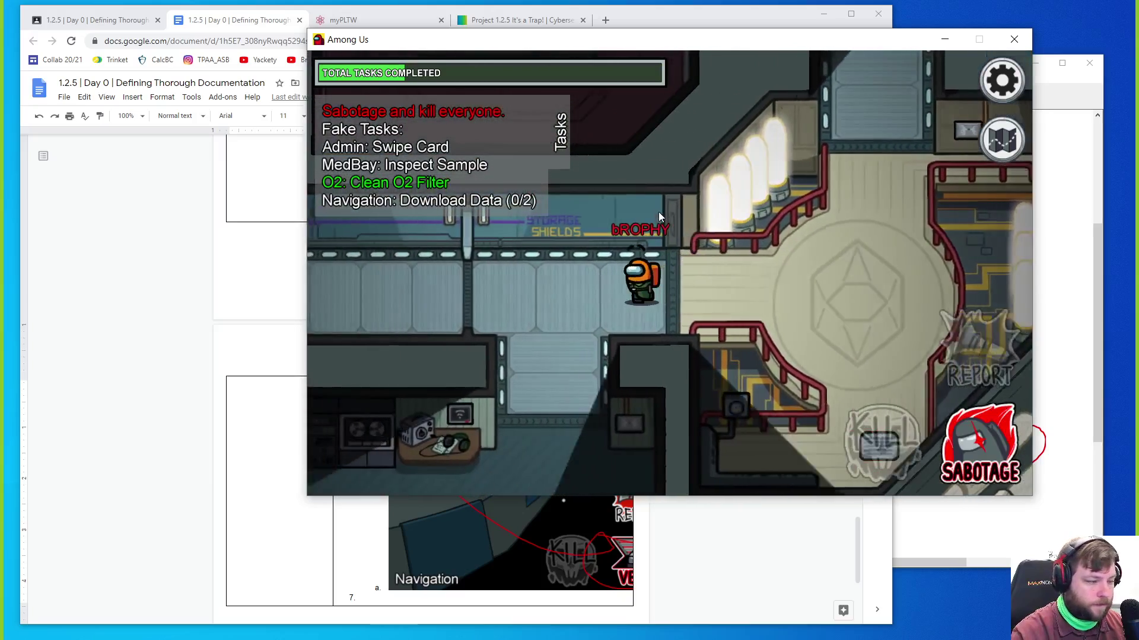
# Walk down through Storage into Electrical and jump into the Electrical vent
pyautogui.press('a')
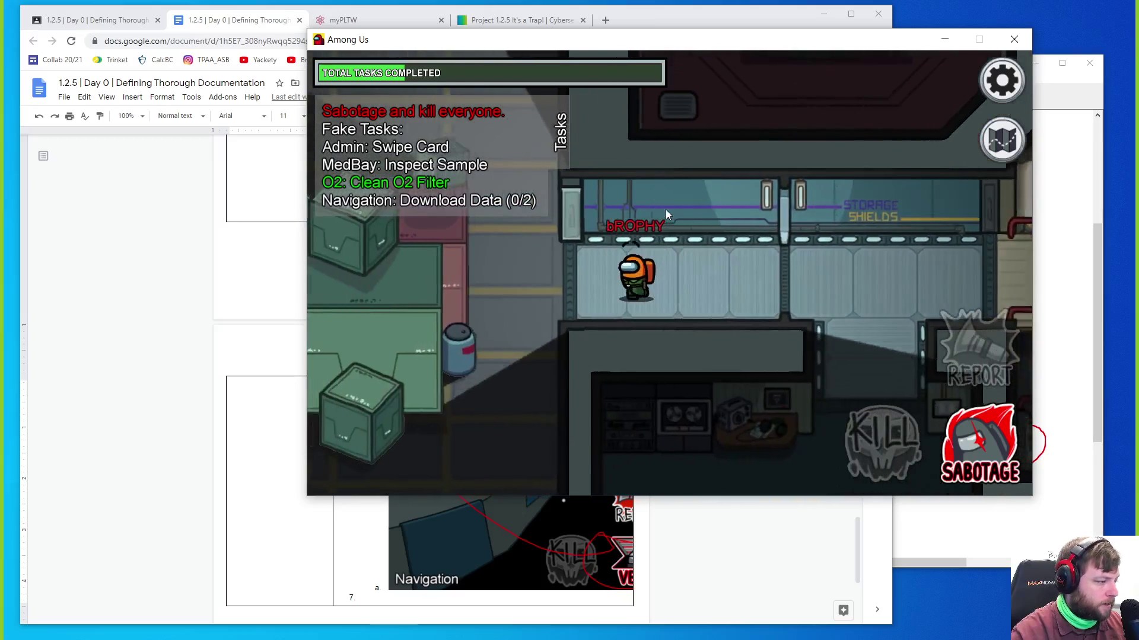
pyautogui.press('s')
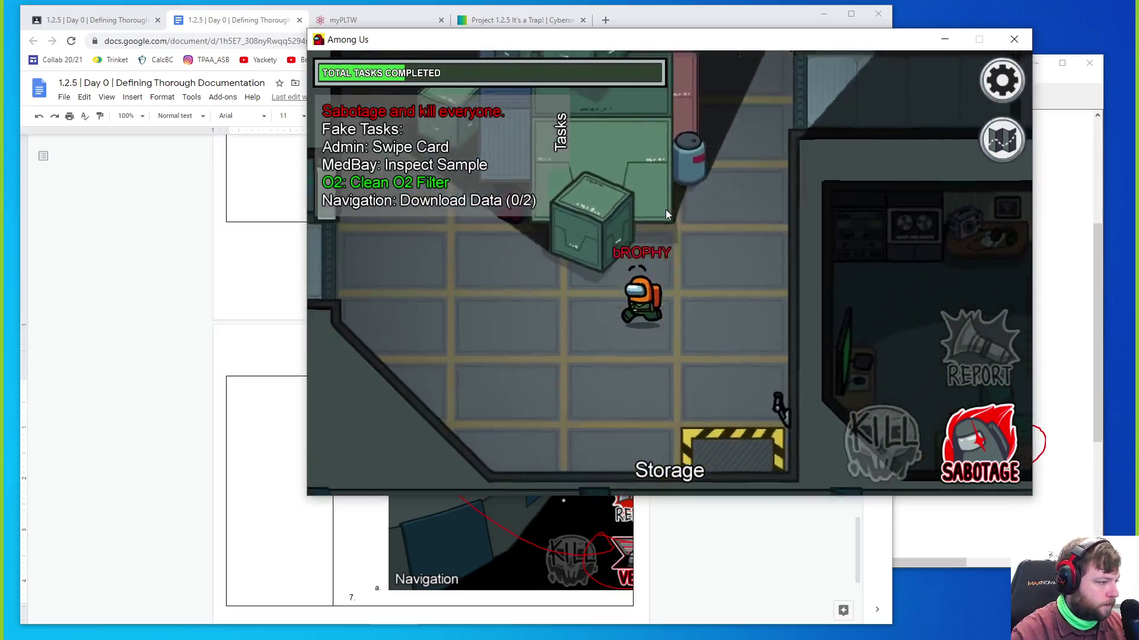
pyautogui.press('a')
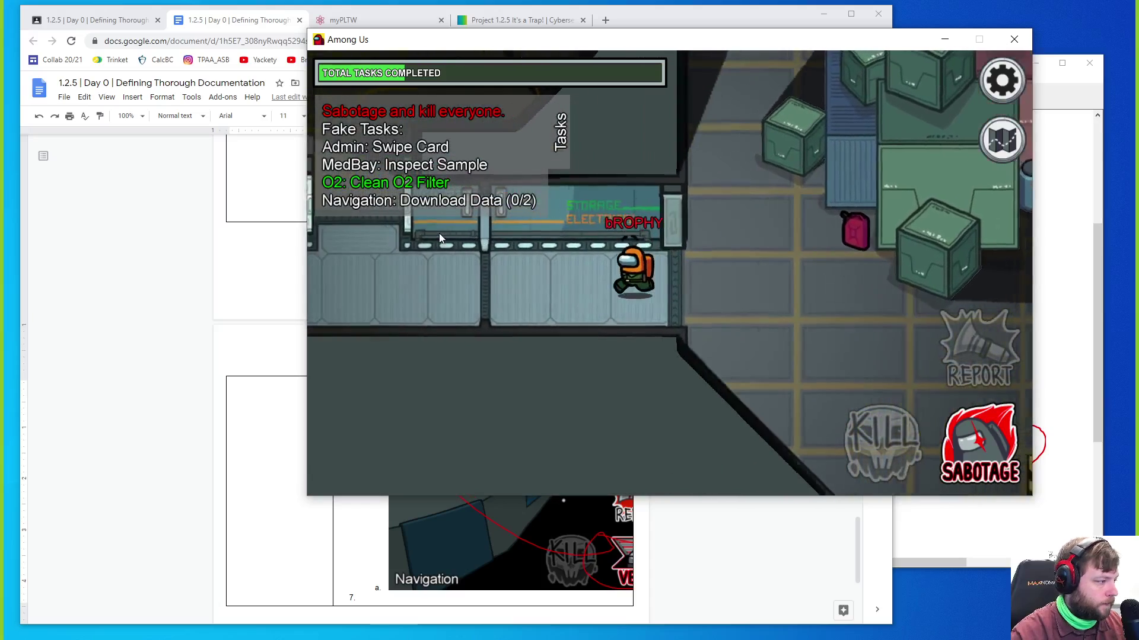
pyautogui.press('w')
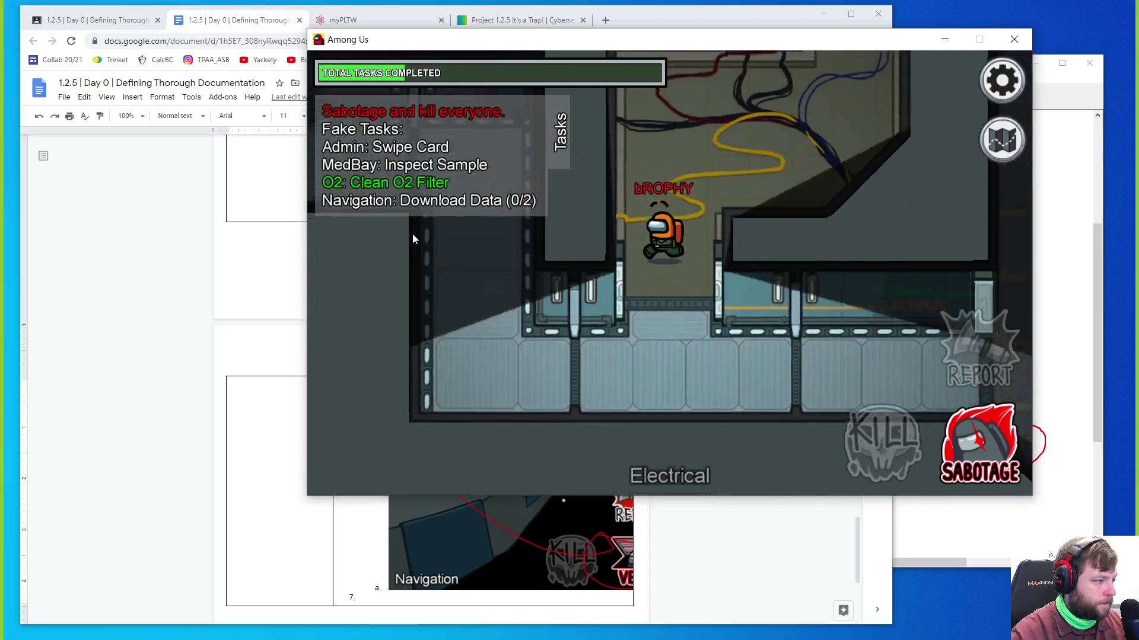
pyautogui.press('d')
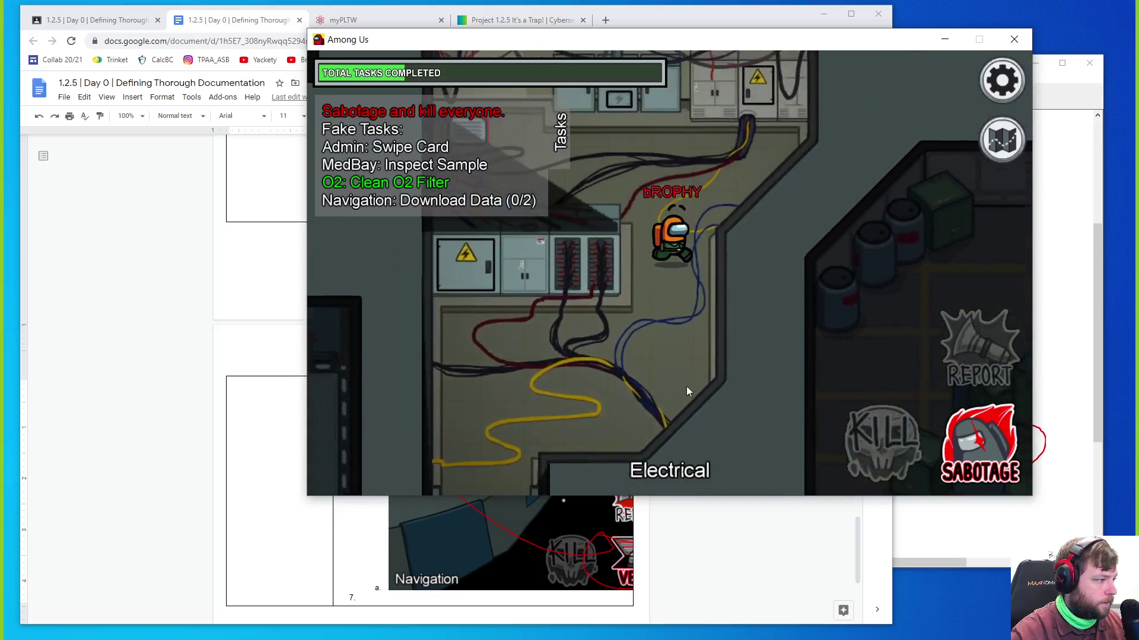
pyautogui.press('a')
pyautogui.click(979, 445)
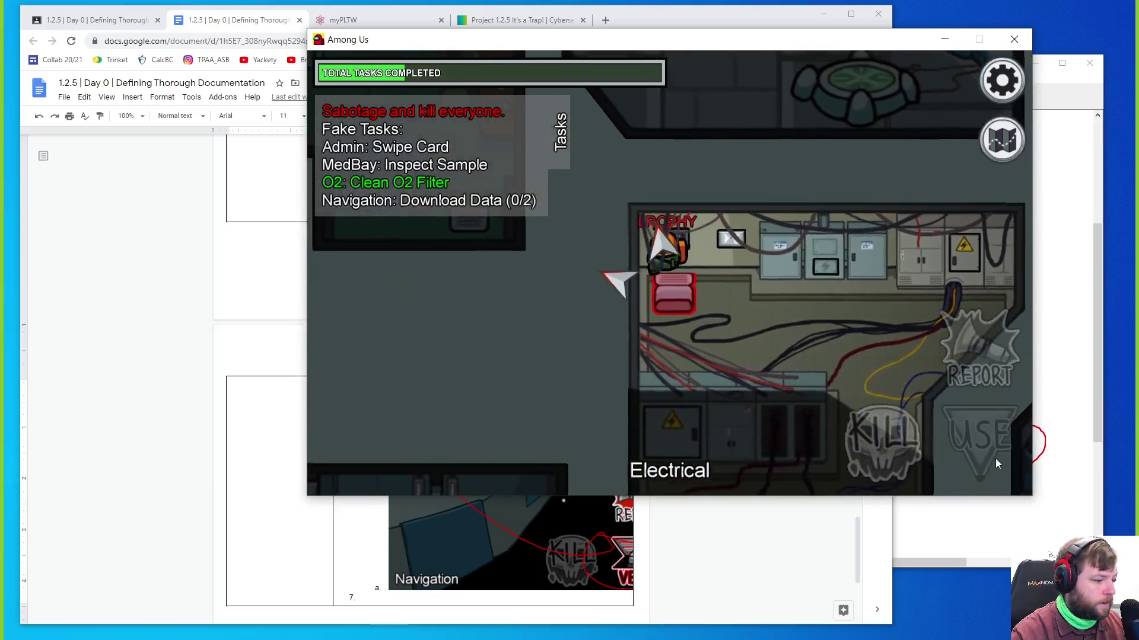
# Write step 7 'Look for more creamembers and repeat steps 5-6.' and start step 8
pyautogui.click(251, 506)
pyautogui.scroll(10, 267, 534)
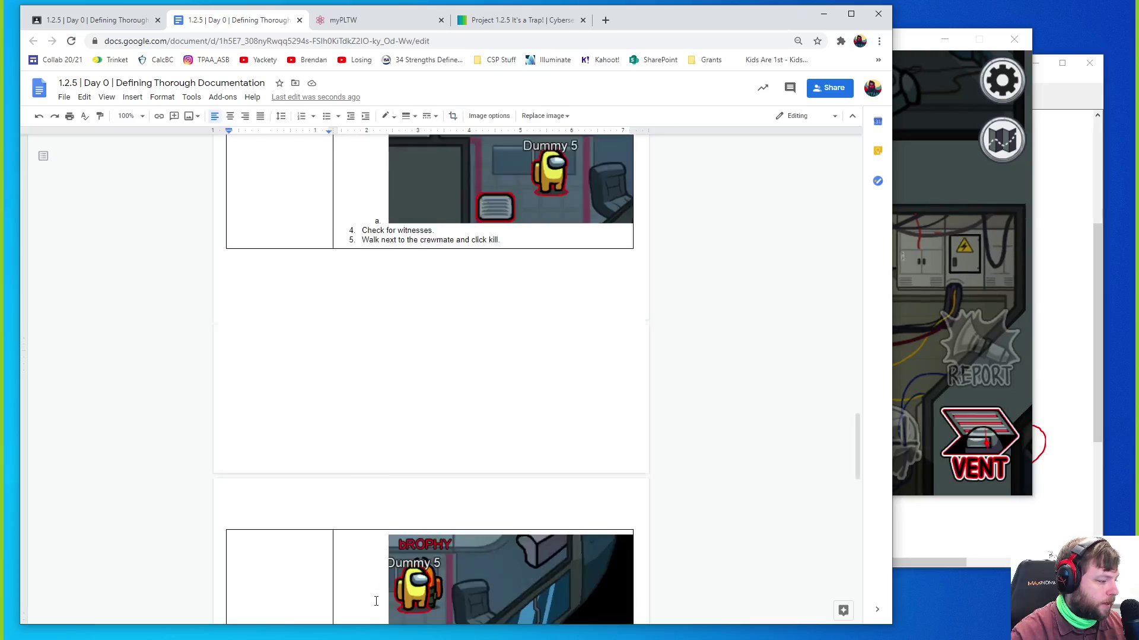
pyautogui.scroll(-5, 374, 587)
pyautogui.scroll(-2, 364, 535)
pyautogui.scroll(-3, 361, 519)
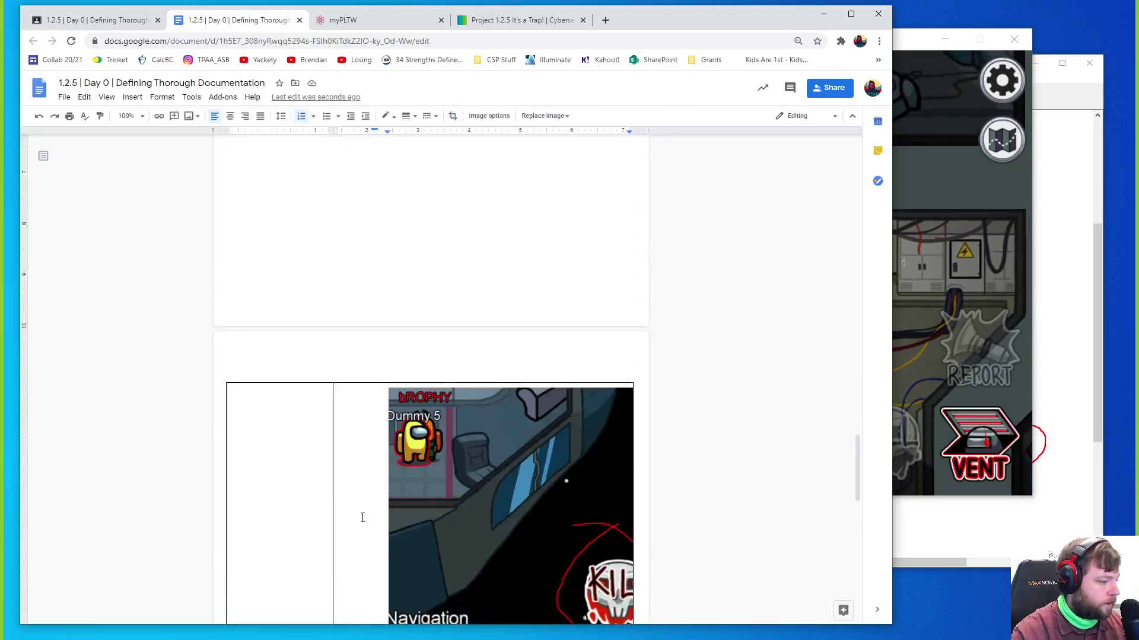
pyautogui.scroll(-3, 363, 517)
pyautogui.scroll(-1, 411, 493)
pyautogui.scroll(-4, 412, 495)
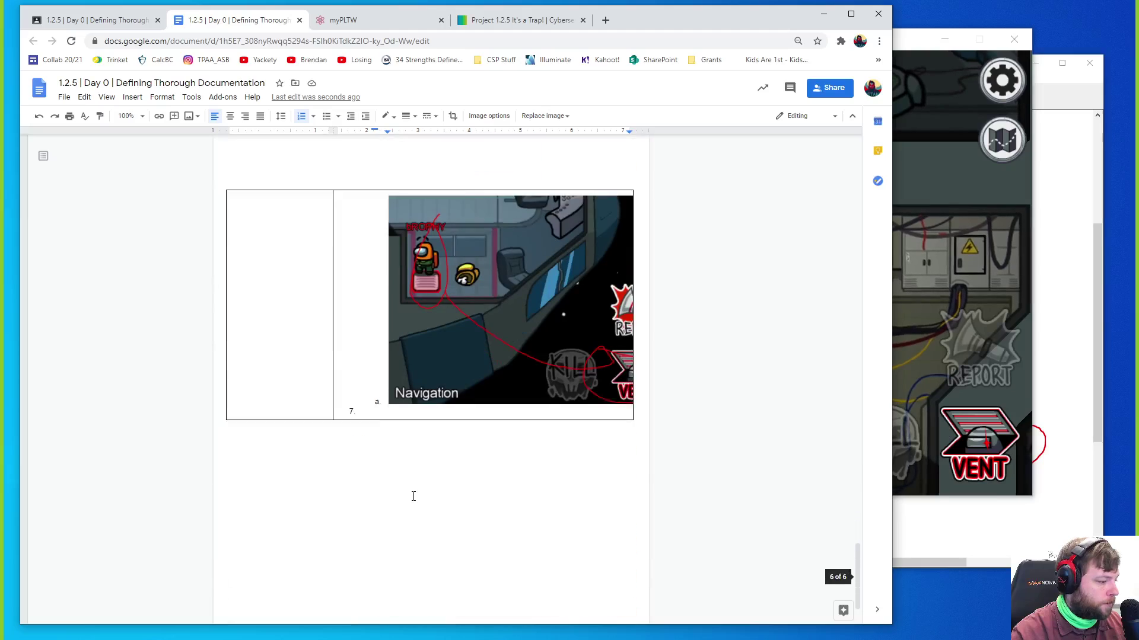
pyautogui.scroll(-1, 395, 437)
pyautogui.click(368, 325)
pyautogui.write('Look for more creamembers and repeat steps 5-6.')
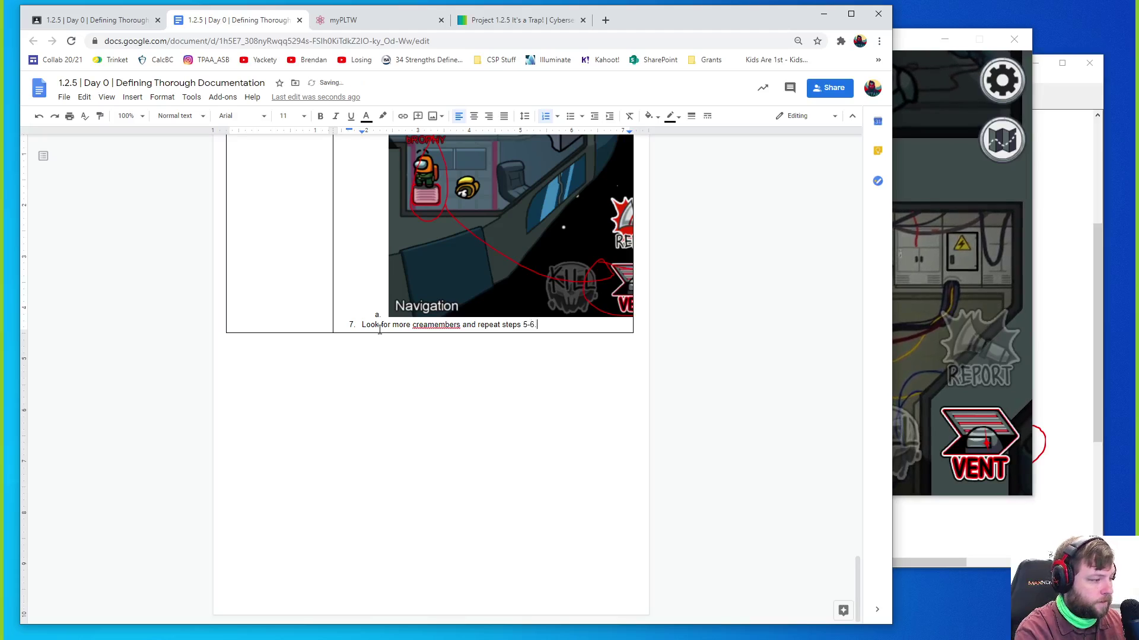
pyautogui.press('Return')
pyautogui.click(941, 214)
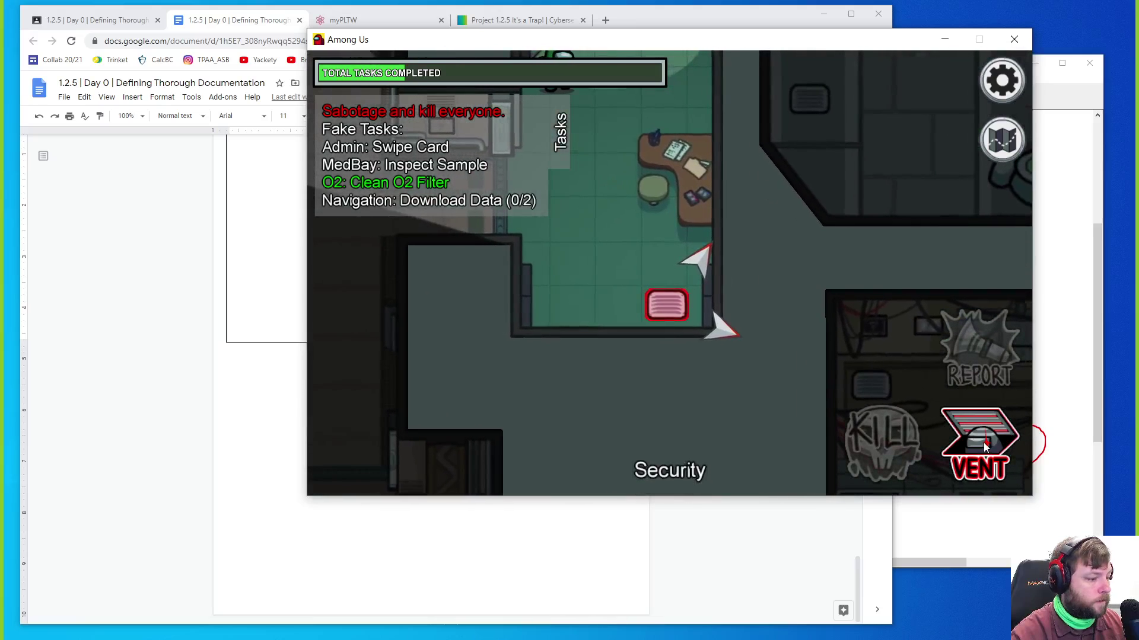
# Walk from the Security vent down into Lower Engine and vent toward Reactor
pyautogui.press('w')
pyautogui.press('a')
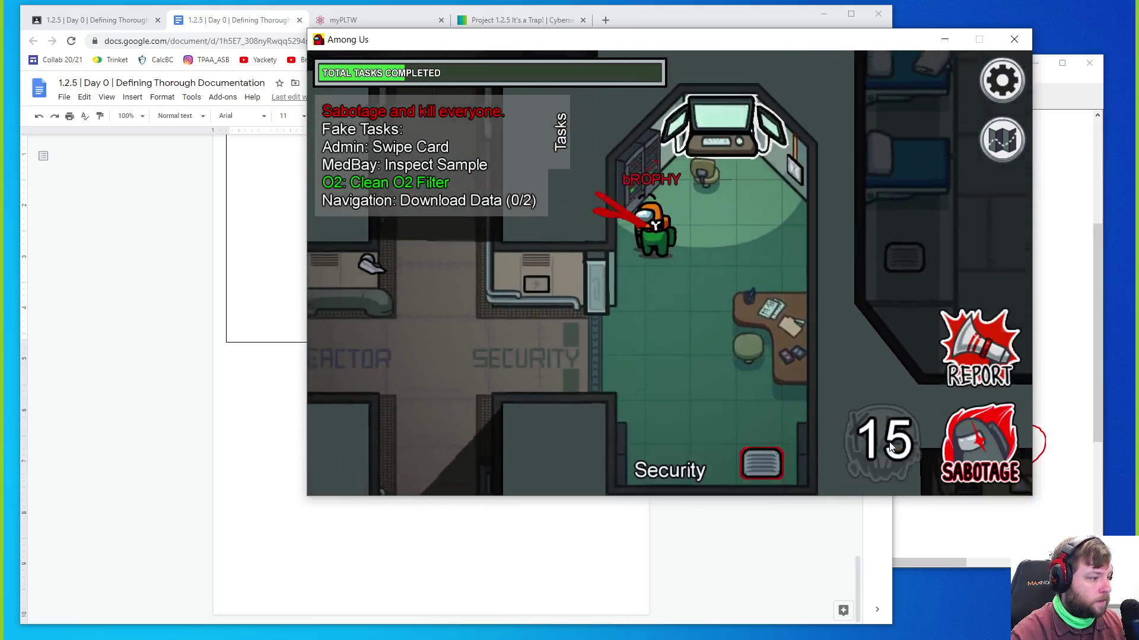
pyautogui.press('a')
pyautogui.press('s')
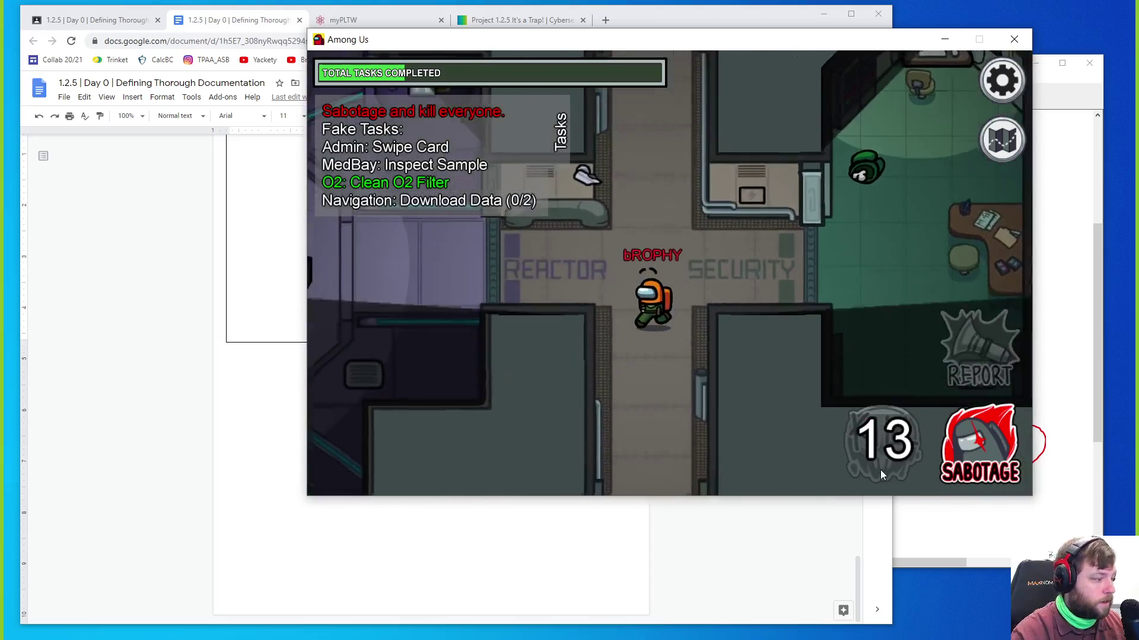
pyautogui.press('s')
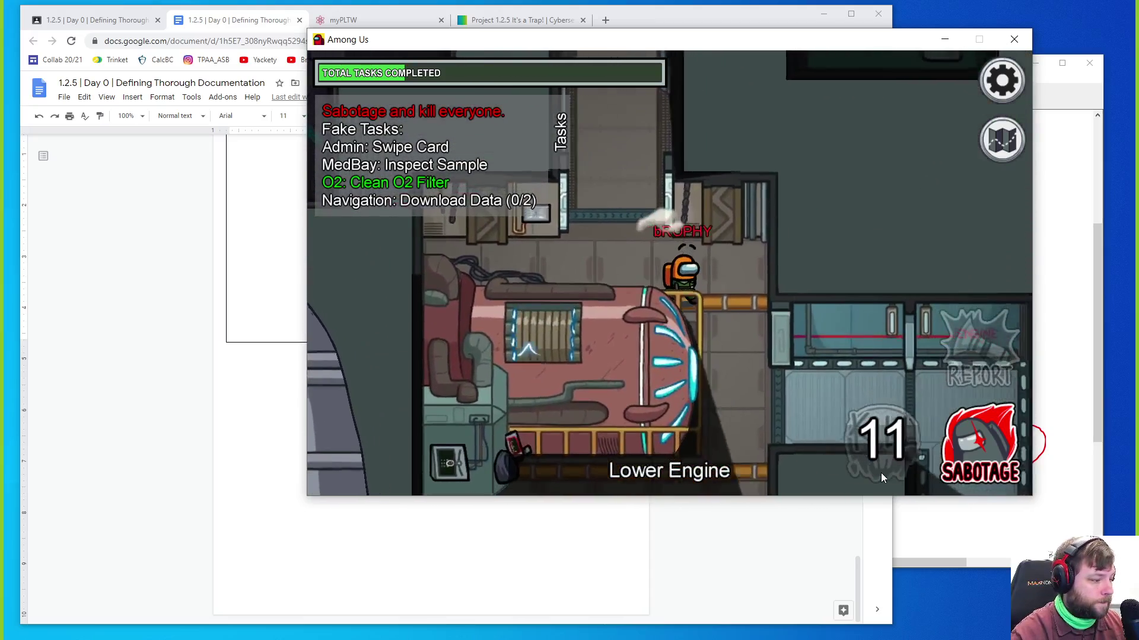
pyautogui.press('d')
pyautogui.press('s')
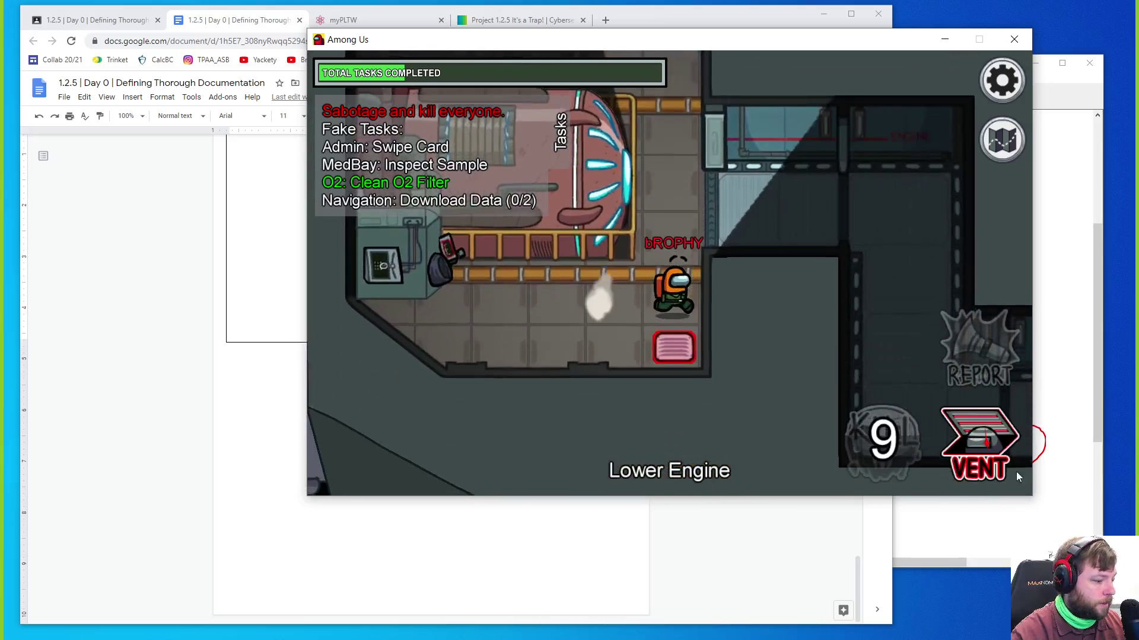
pyautogui.click(987, 450)
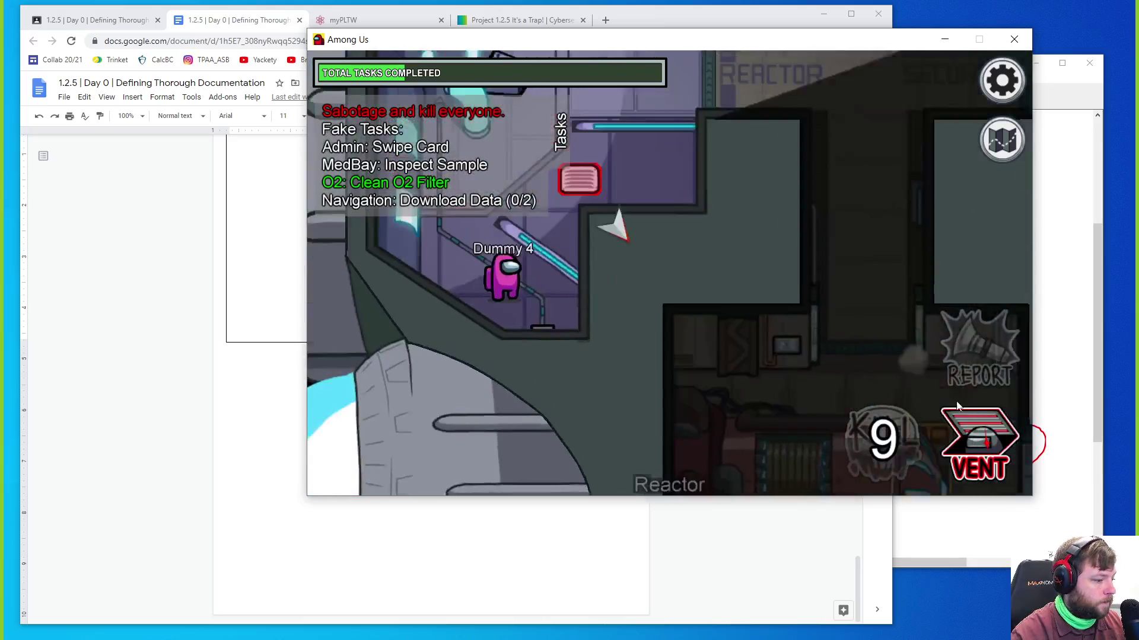
# Climb out in Reactor, walk up to Dummy 4 and kill it, then head for the corridor
pyautogui.press('w')
pyautogui.click(977, 427)
pyautogui.press('s')
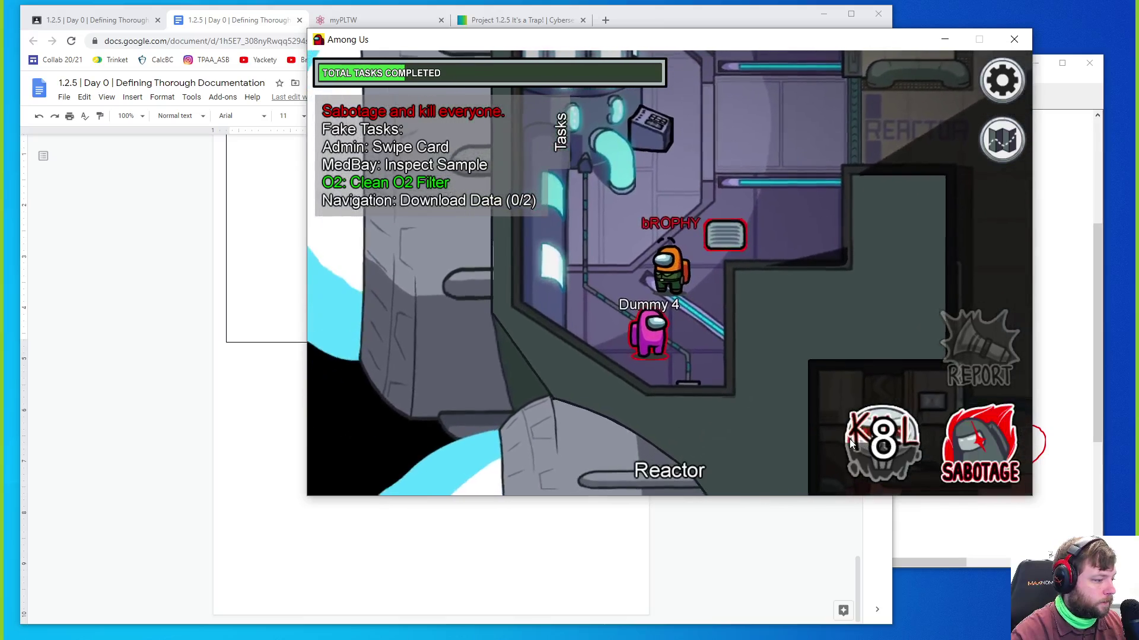
pyautogui.press('s')
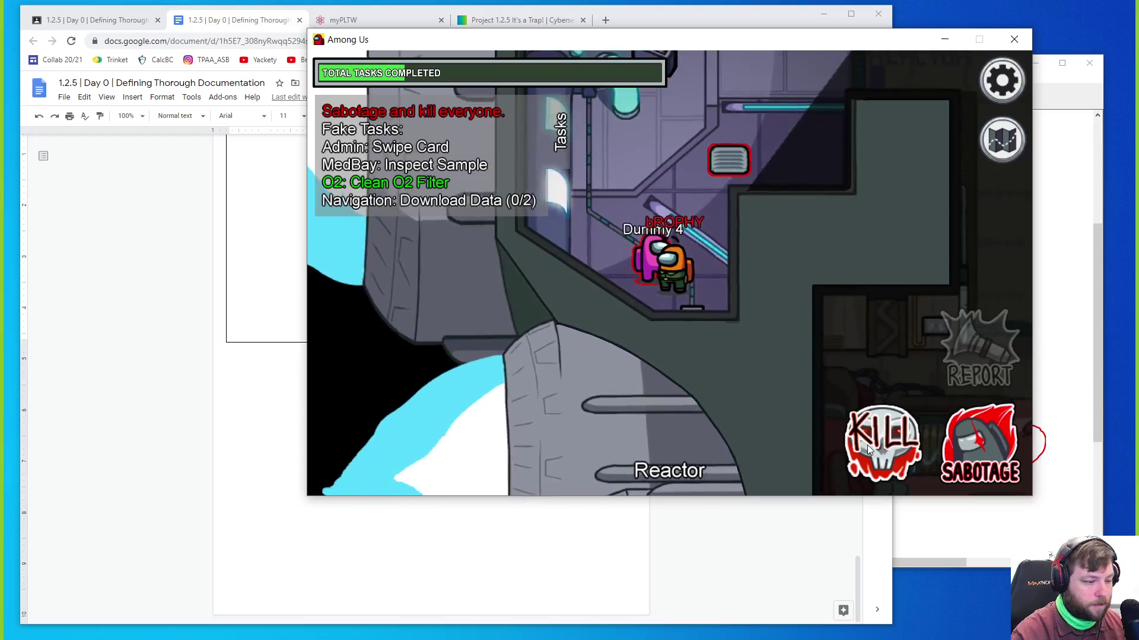
pyautogui.click(867, 444)
pyautogui.press('w')
pyautogui.press('d')
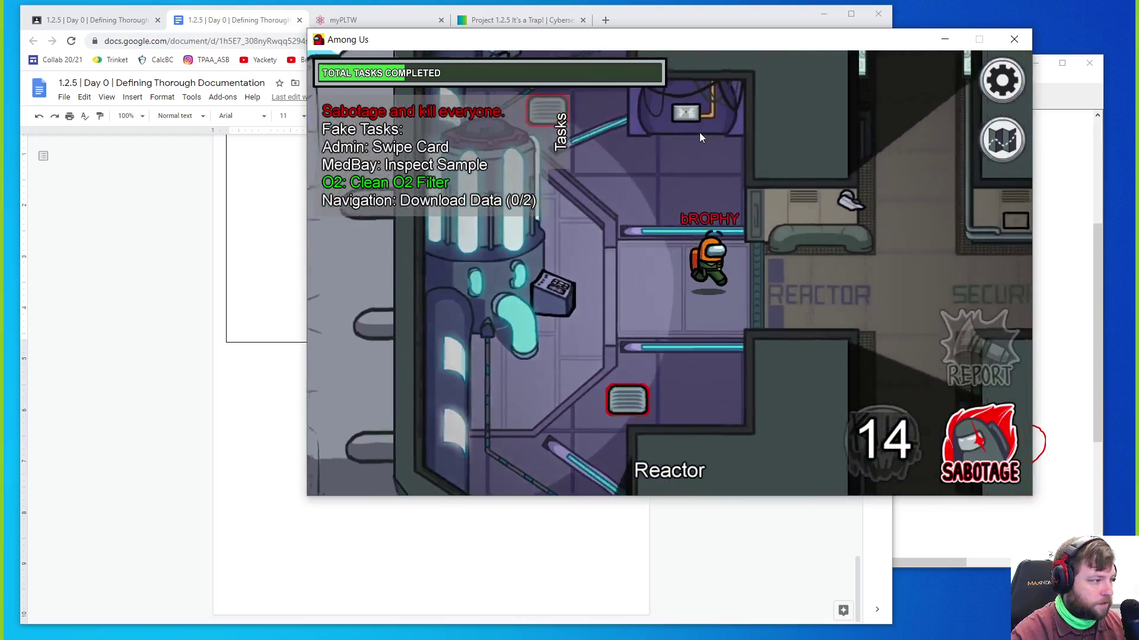
# Walk up into Upper Engine and repeatedly hop into and out of its vent to hide
pyautogui.press('d')
pyautogui.press('w')
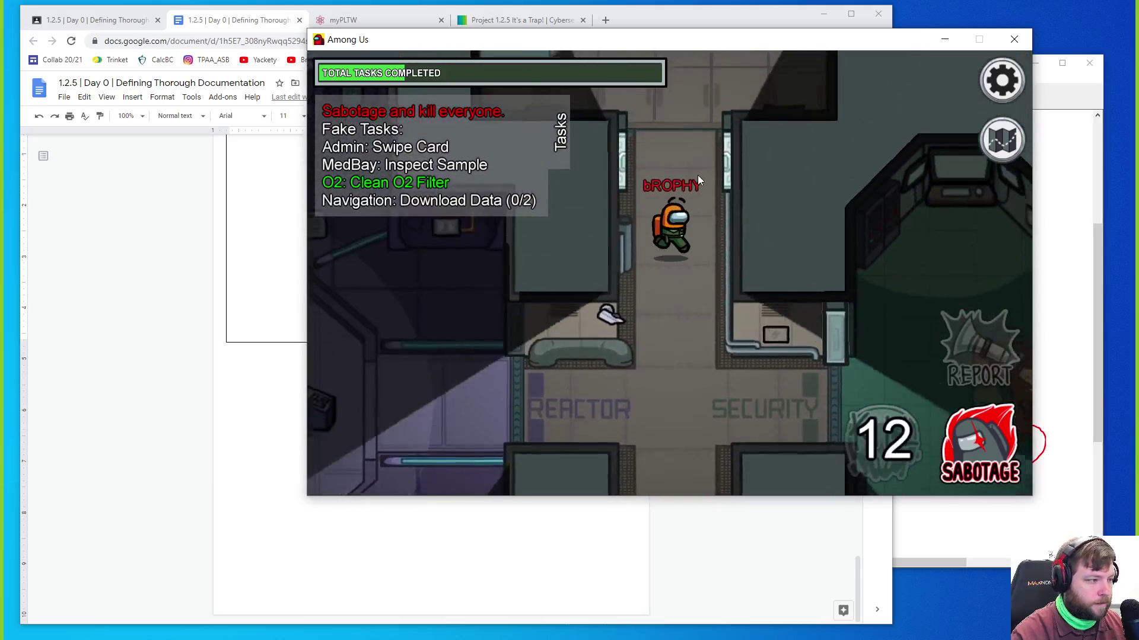
pyautogui.press('w')
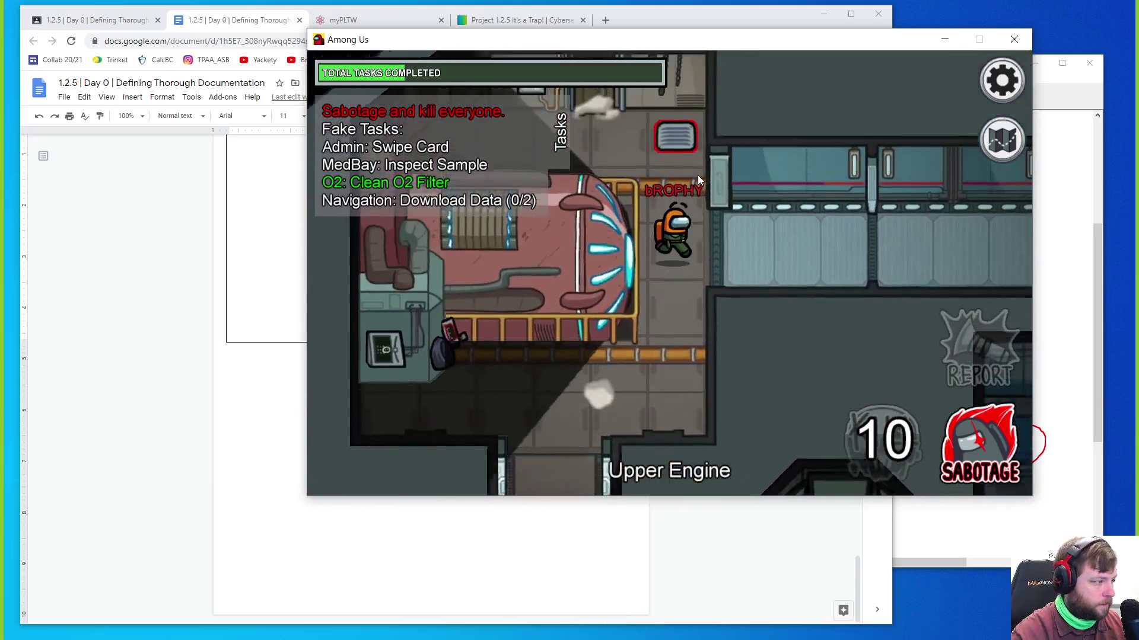
pyautogui.press('s')
pyautogui.press('w')
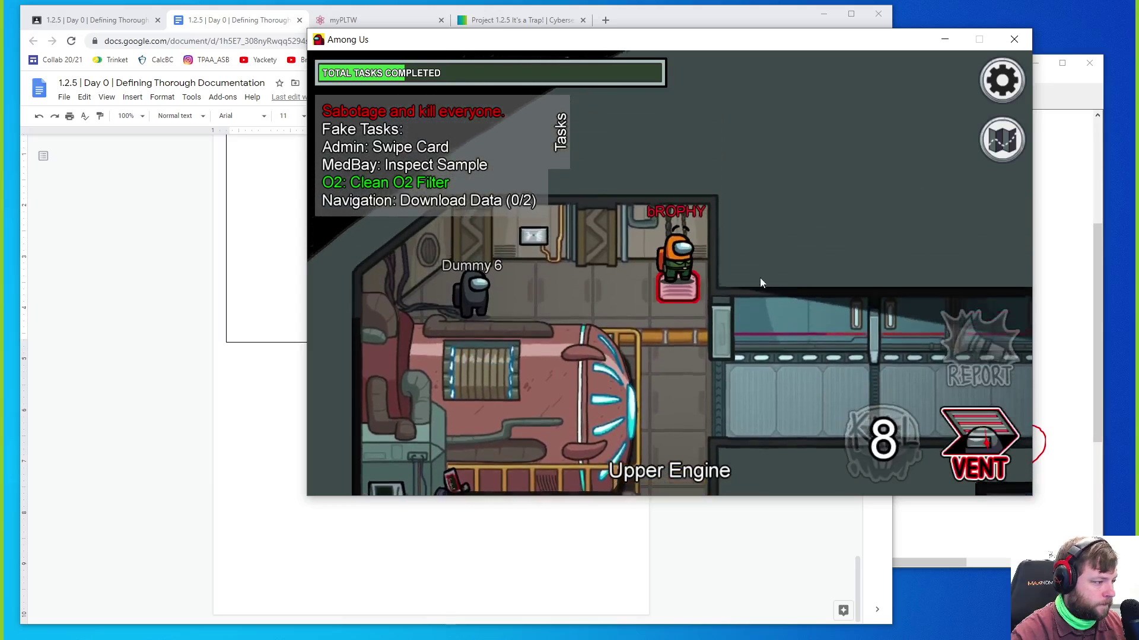
pyautogui.press('a')
pyautogui.press('d')
pyautogui.click(973, 434)
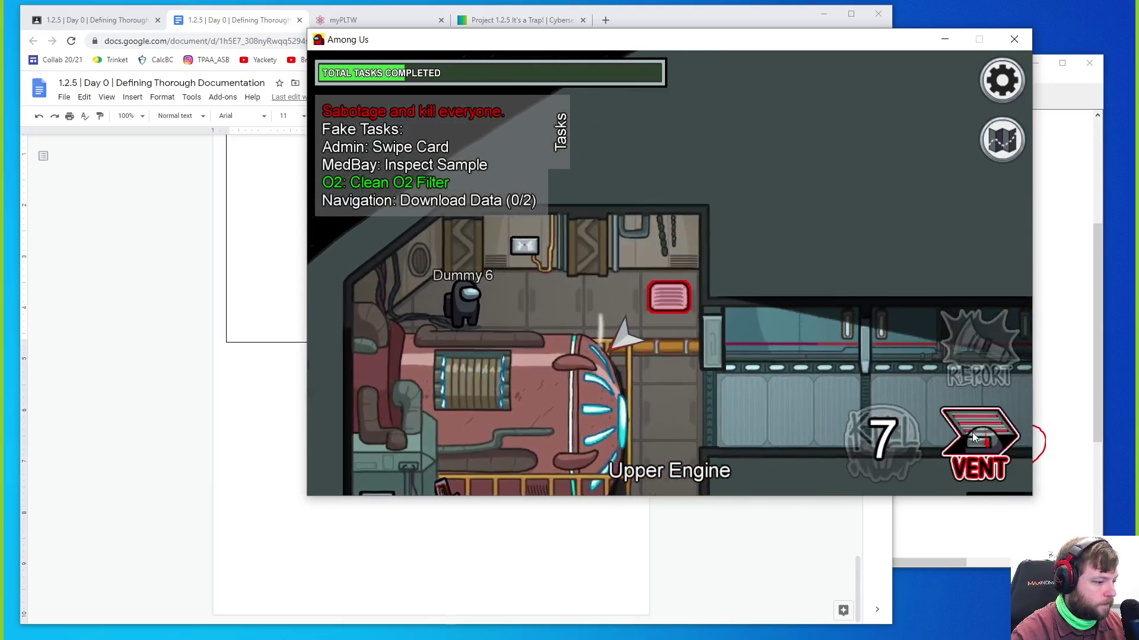
pyautogui.press('w')
pyautogui.press('s')
pyautogui.click(972, 432)
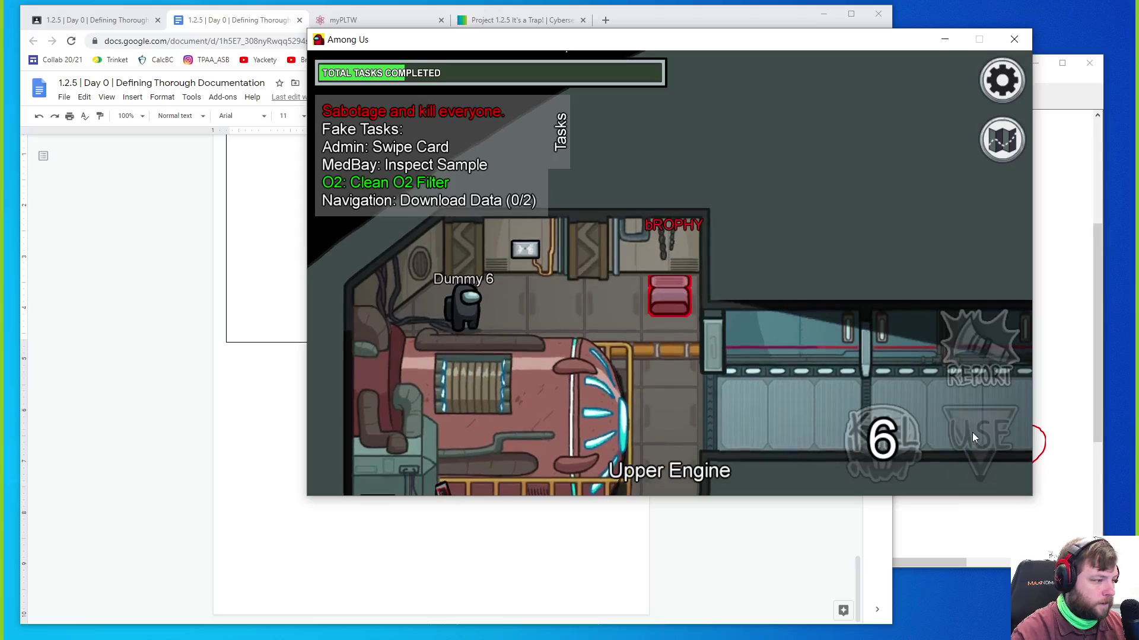
pyautogui.press('w')
pyautogui.press('s')
pyautogui.press('w')
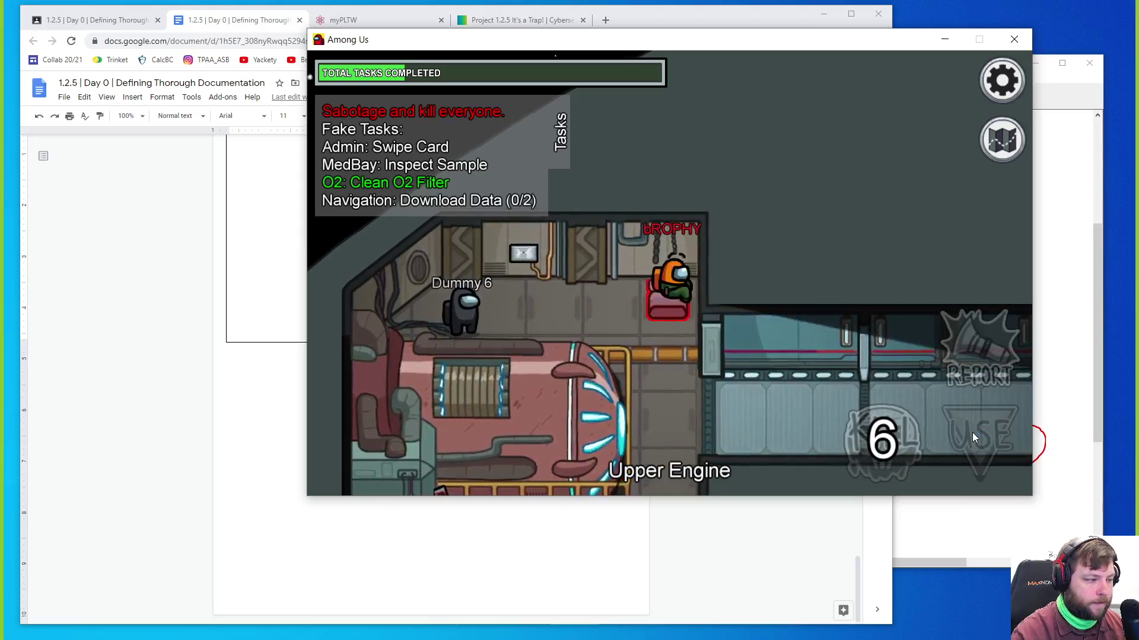
pyautogui.press('s')
pyautogui.click(972, 432)
pyautogui.click(972, 433)
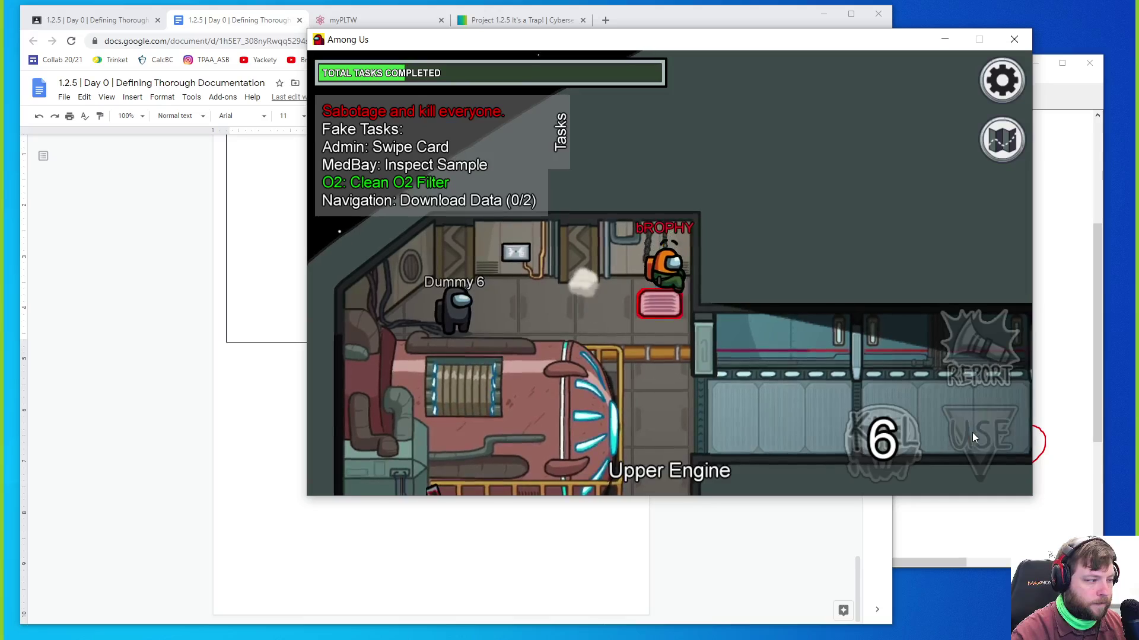
pyautogui.click(972, 433)
pyautogui.click(972, 433)
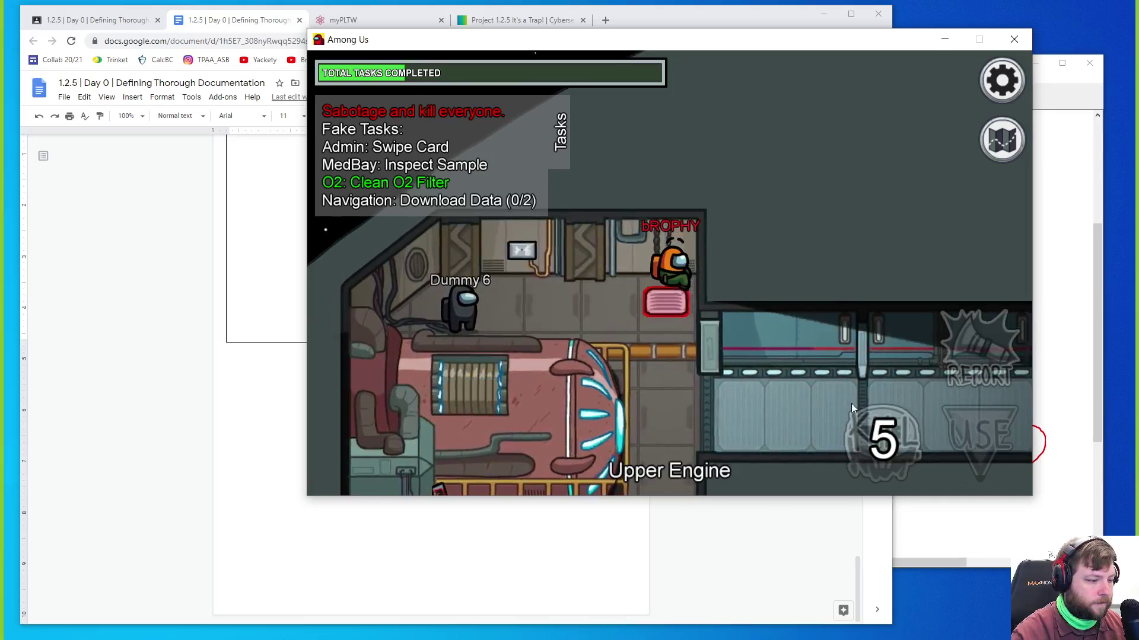
# Step out and back into Upper Engine, walk next to the crewmate there and kill it
pyautogui.press('d')
pyautogui.press('s')
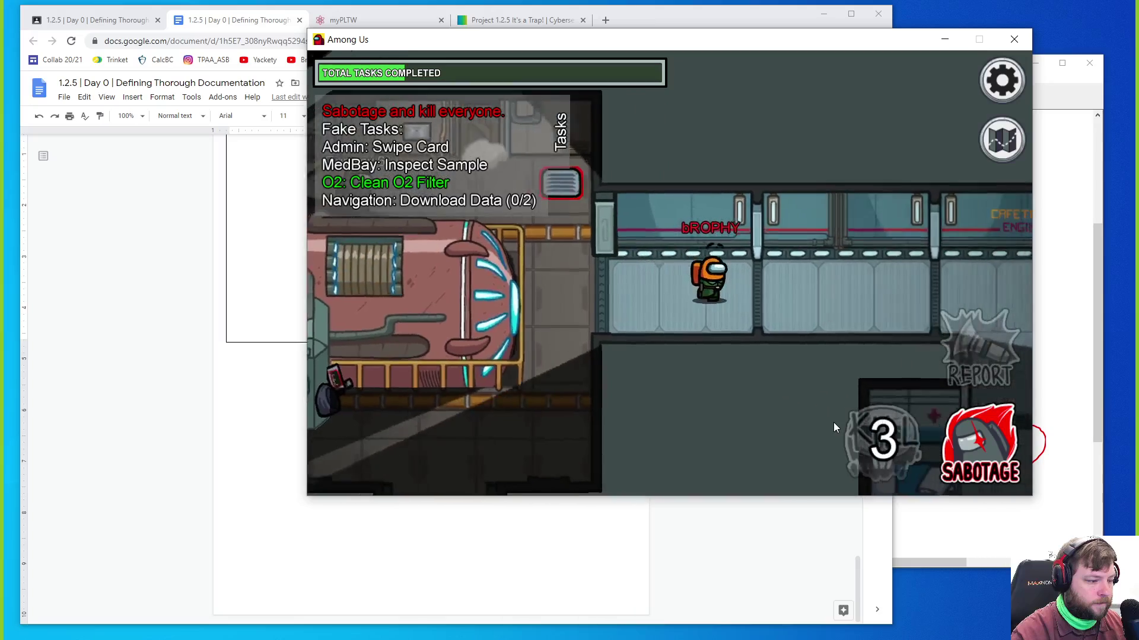
pyautogui.press('a')
pyautogui.press('w')
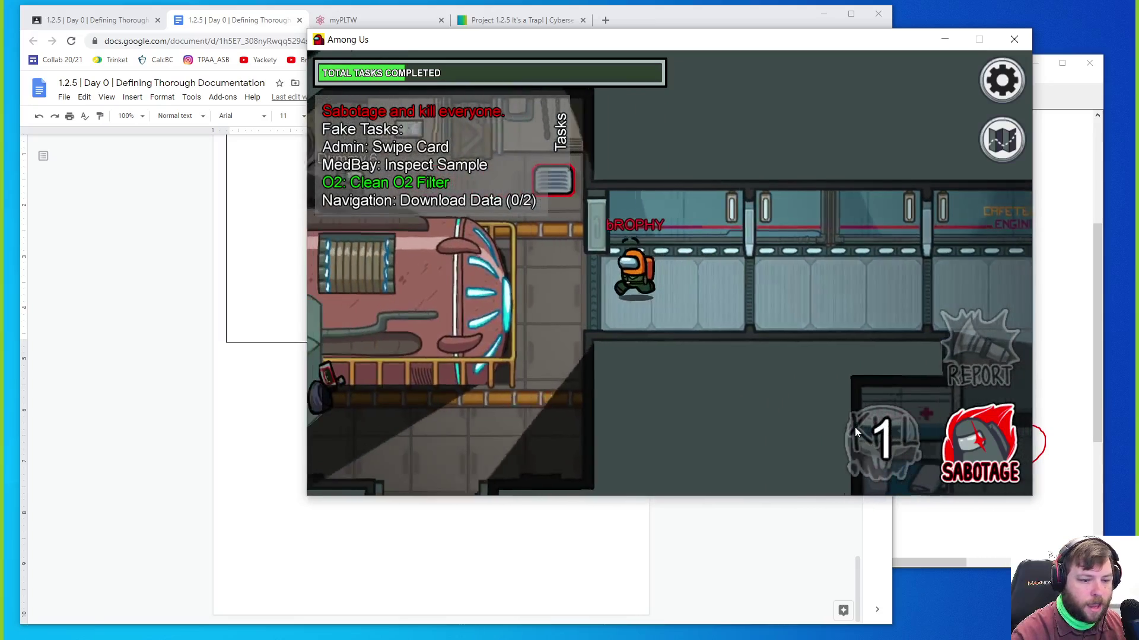
pyautogui.press('a')
pyautogui.click(886, 449)
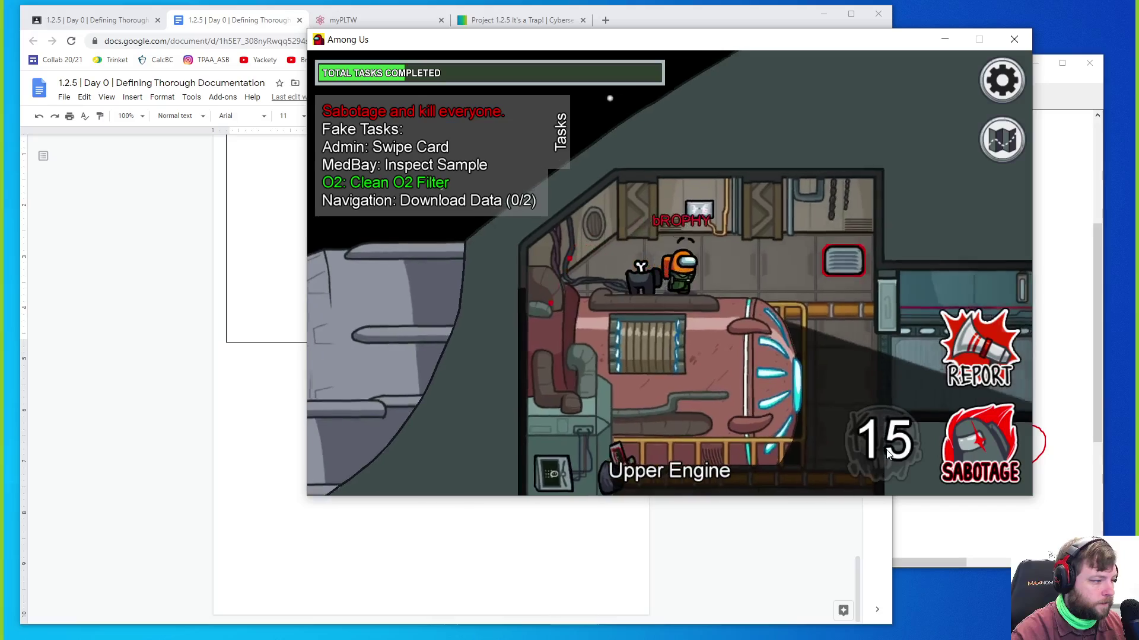
# Walk along the corridor into MedBay, kill Dummy 1 on the scanner, and return to the doc
pyautogui.press('d')
pyautogui.press('s')
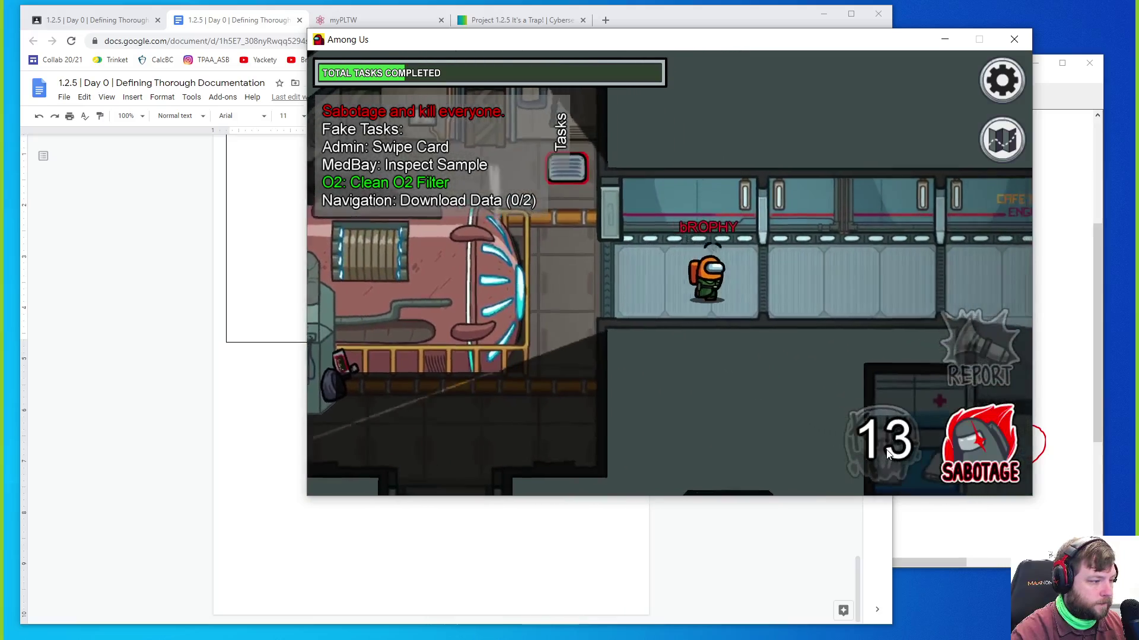
pyautogui.press('d')
pyautogui.press('s')
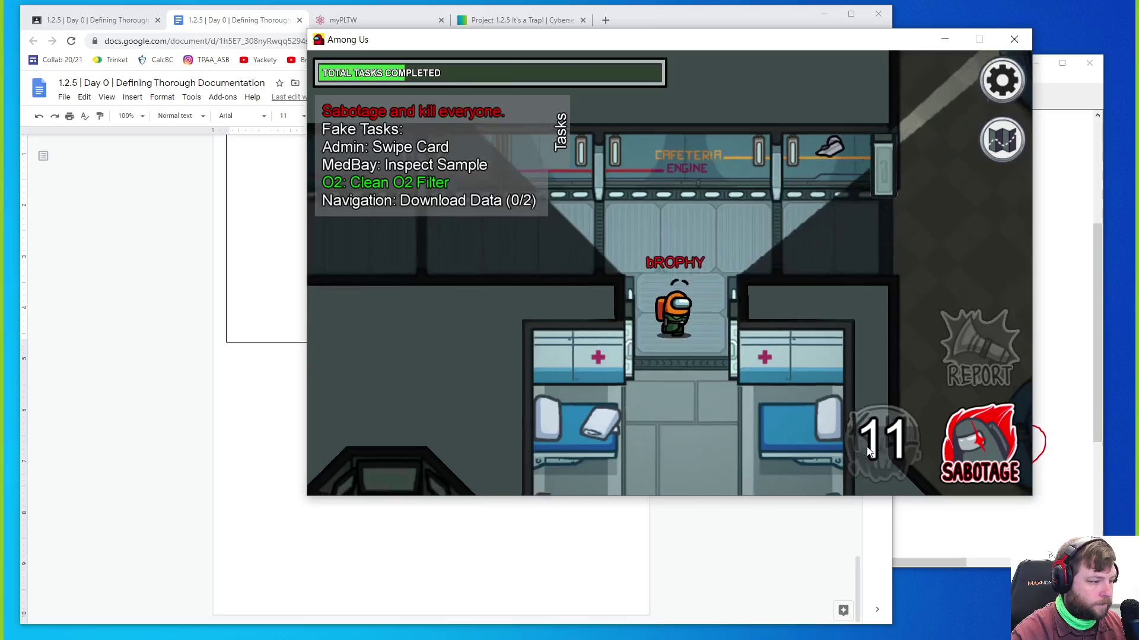
pyautogui.press('s')
pyautogui.press('d')
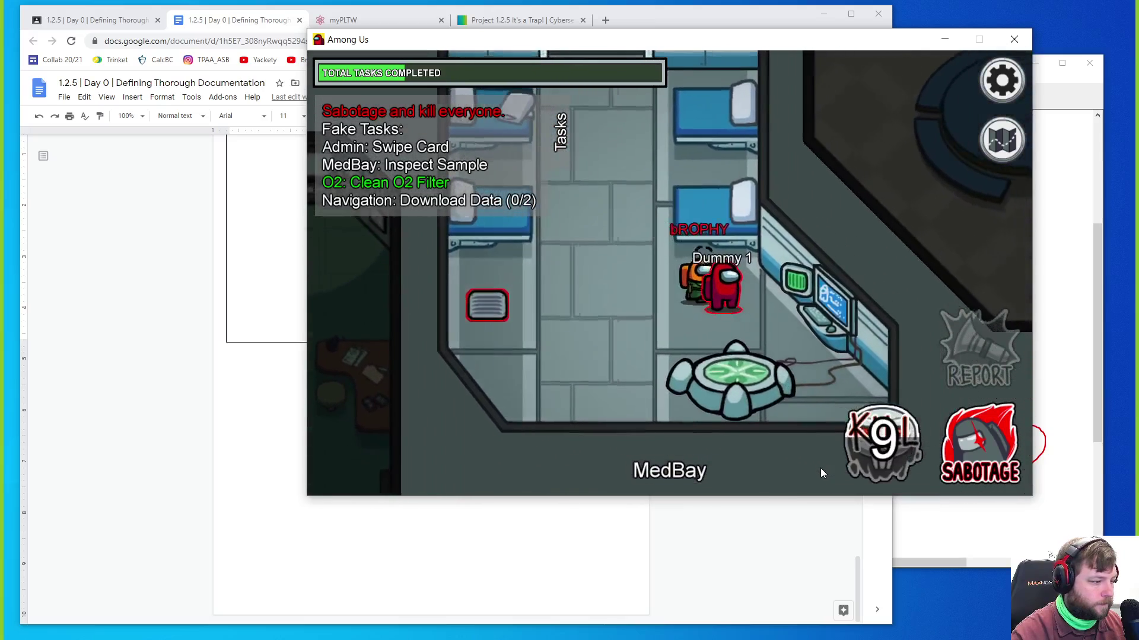
pyautogui.press('s')
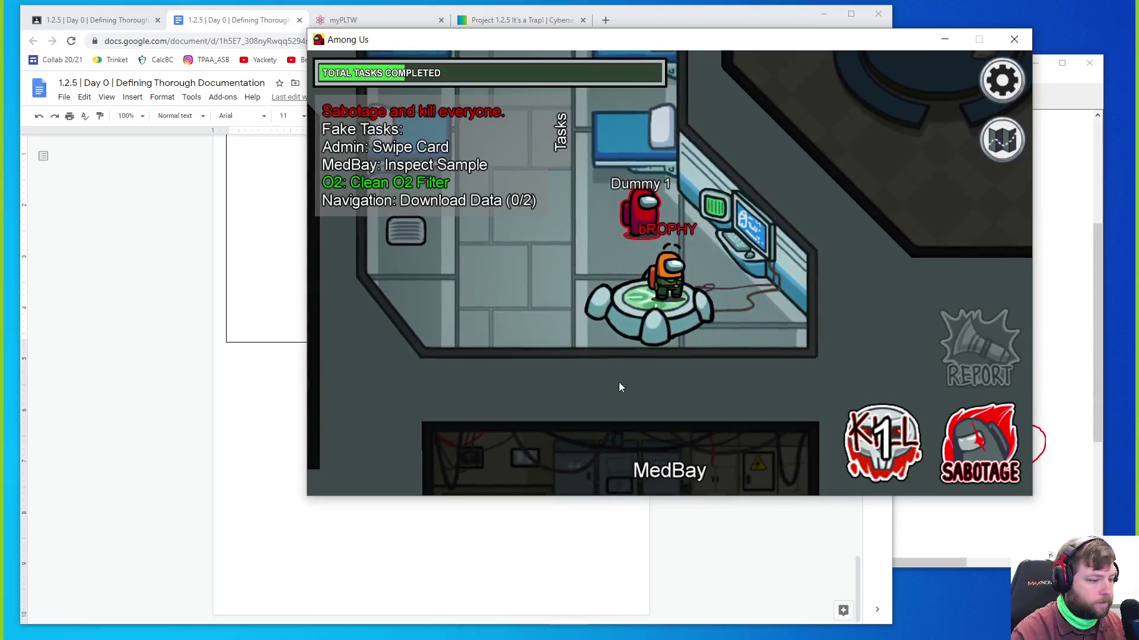
pyautogui.click(883, 463)
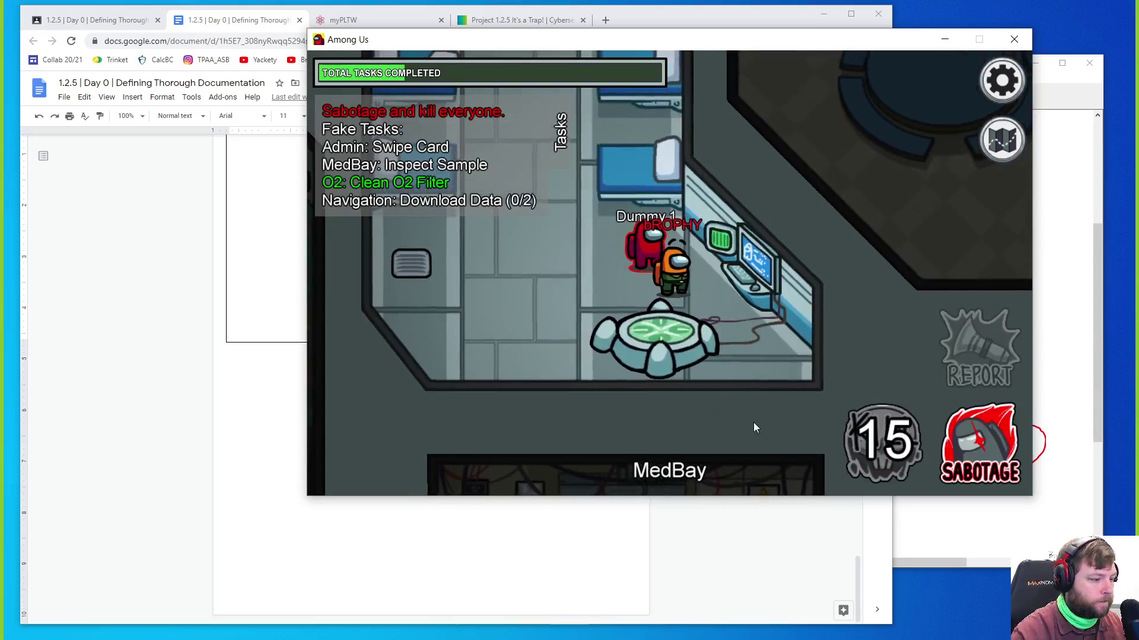
pyautogui.click(225, 437)
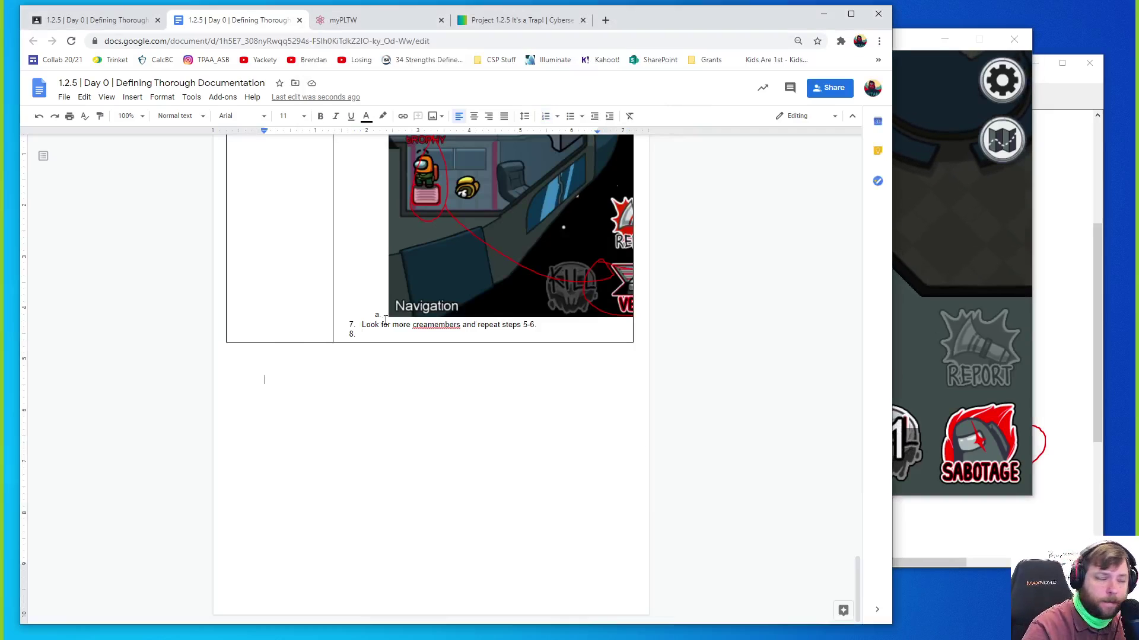
pyautogui.scroll(2, 216, 317)
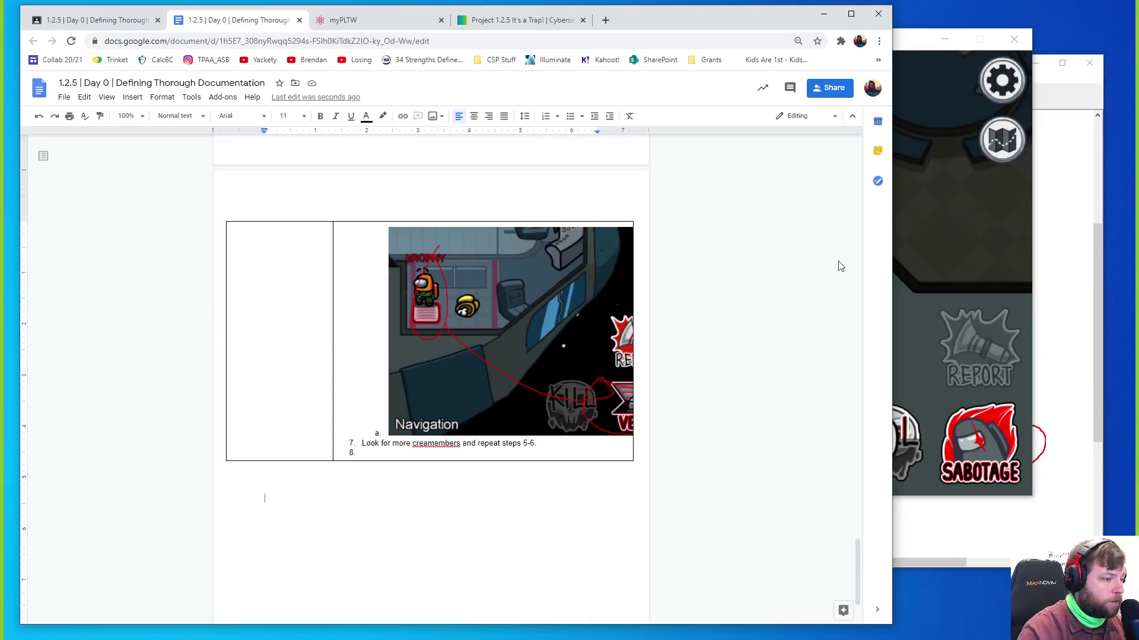
# Leave the practice game for the Among Us title menu via Settings and bring Google Docs back
pyautogui.click(948, 220)
pyautogui.click(994, 66)
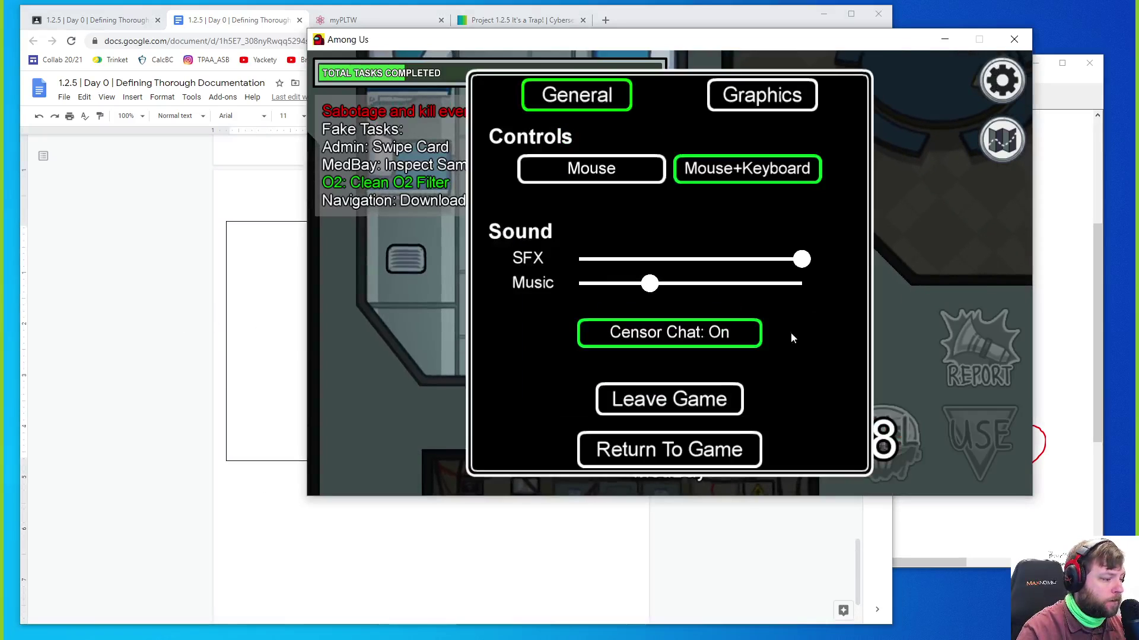
pyautogui.click(682, 412)
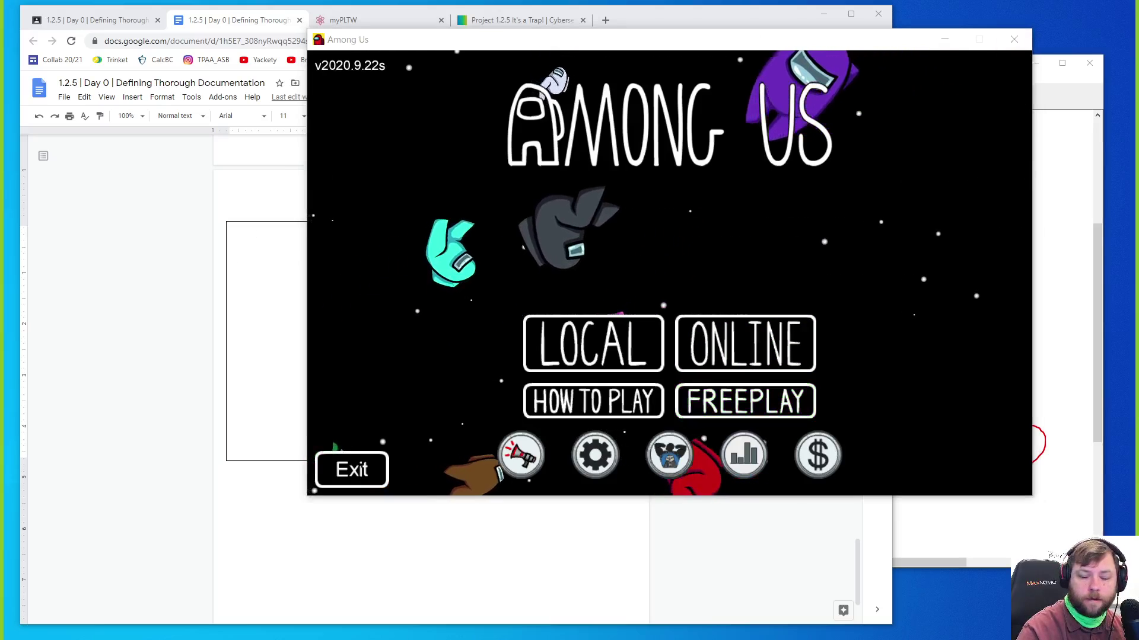
pyautogui.click(224, 389)
pyautogui.scroll(1, 350, 437)
pyautogui.scroll(1, 370, 442)
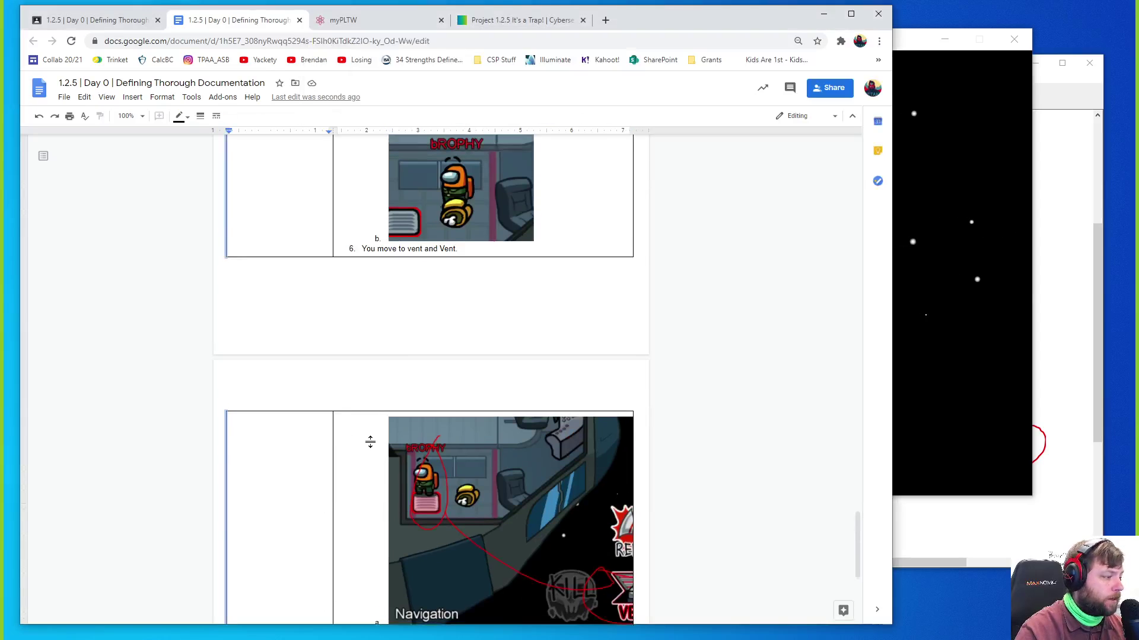
pyautogui.scroll(1, 370, 443)
pyautogui.scroll(1, 372, 442)
pyautogui.scroll(1, 372, 442)
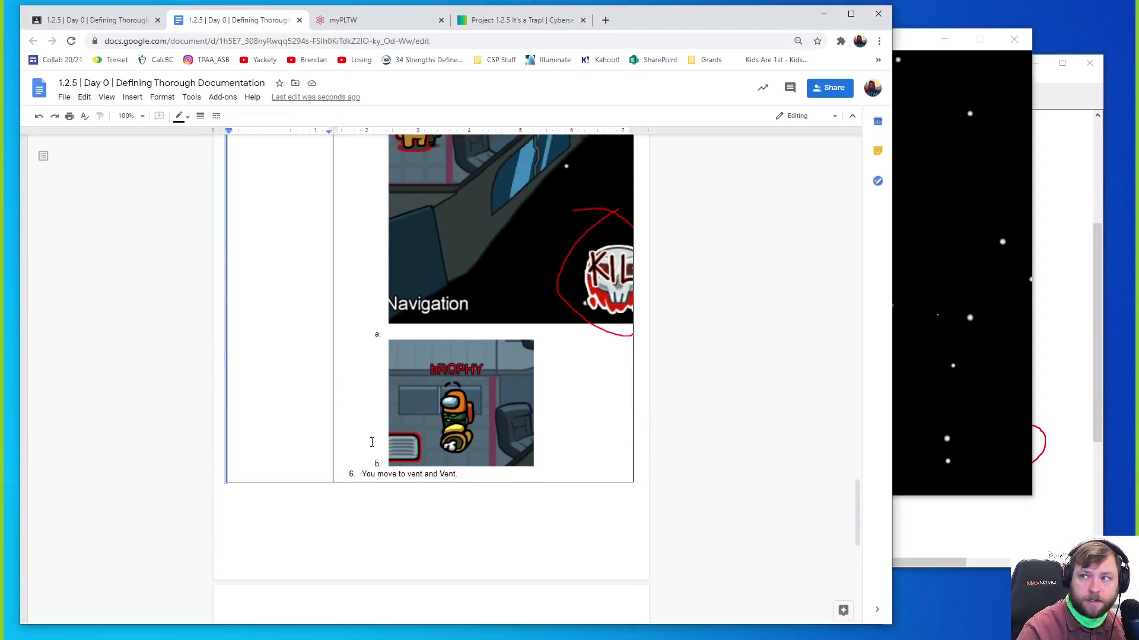
pyautogui.scroll(1, 372, 443)
pyautogui.scroll(1, 371, 442)
pyautogui.scroll(1, 372, 443)
pyautogui.scroll(2, 373, 442)
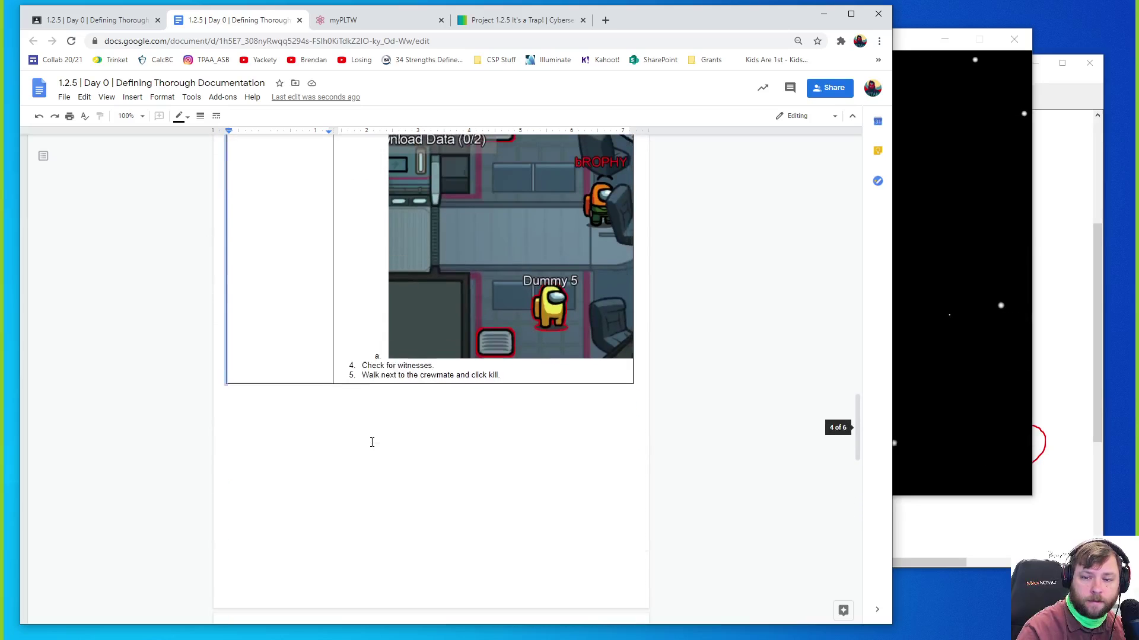
pyautogui.scroll(2, 372, 442)
pyautogui.scroll(2, 372, 442)
pyautogui.scroll(3, 371, 442)
pyautogui.scroll(3, 372, 445)
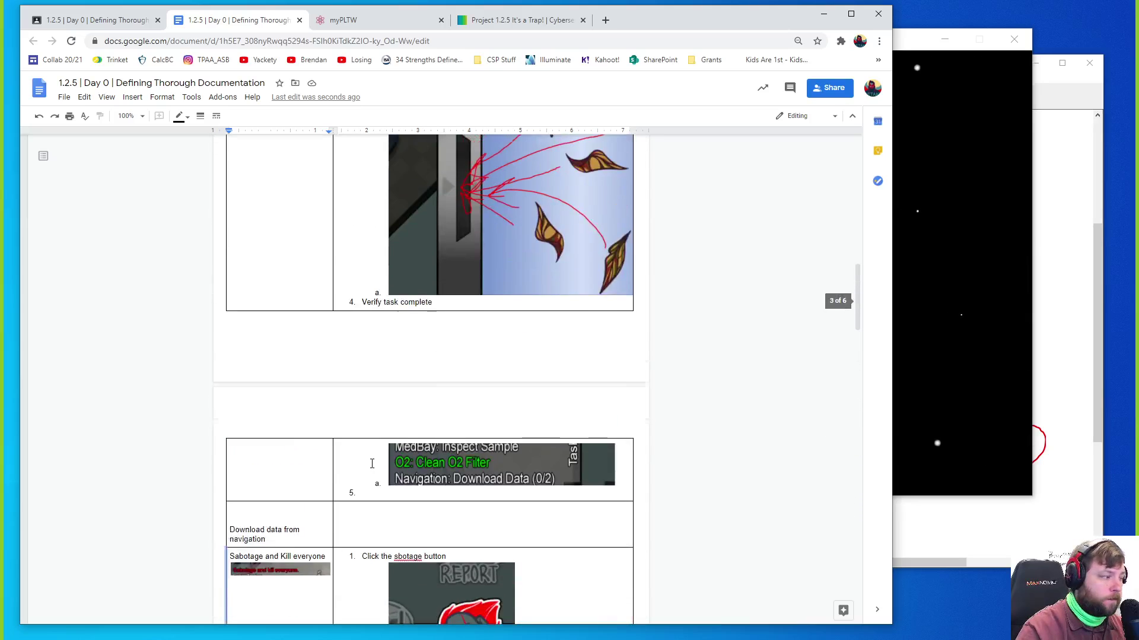
pyautogui.scroll(3, 371, 465)
pyautogui.scroll(3, 372, 466)
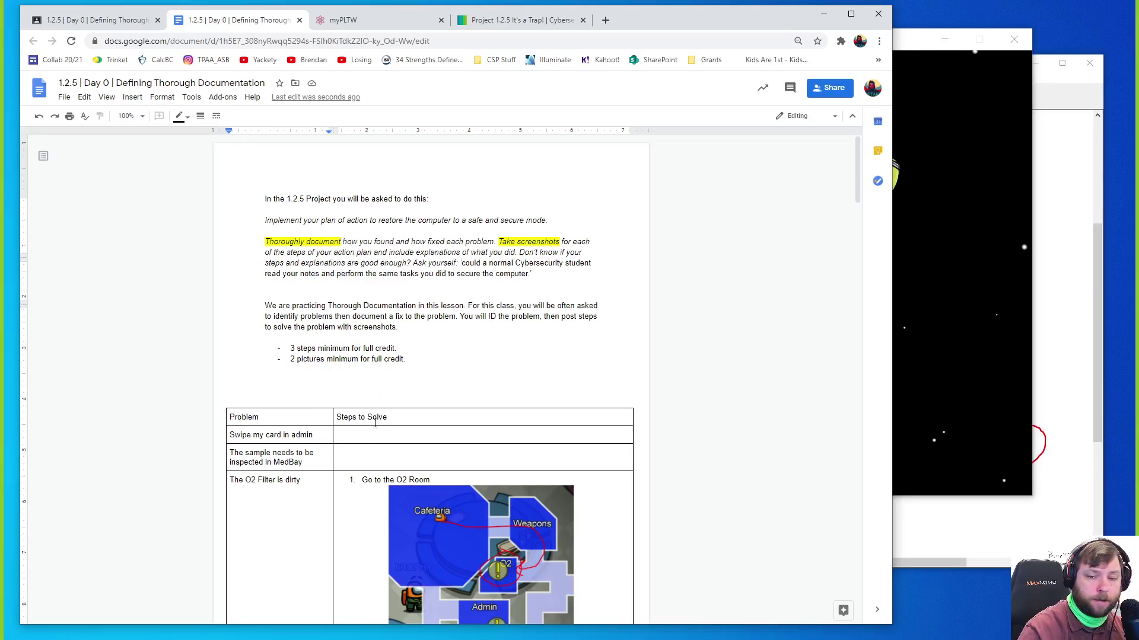
pyautogui.scroll(-3, 274, 407)
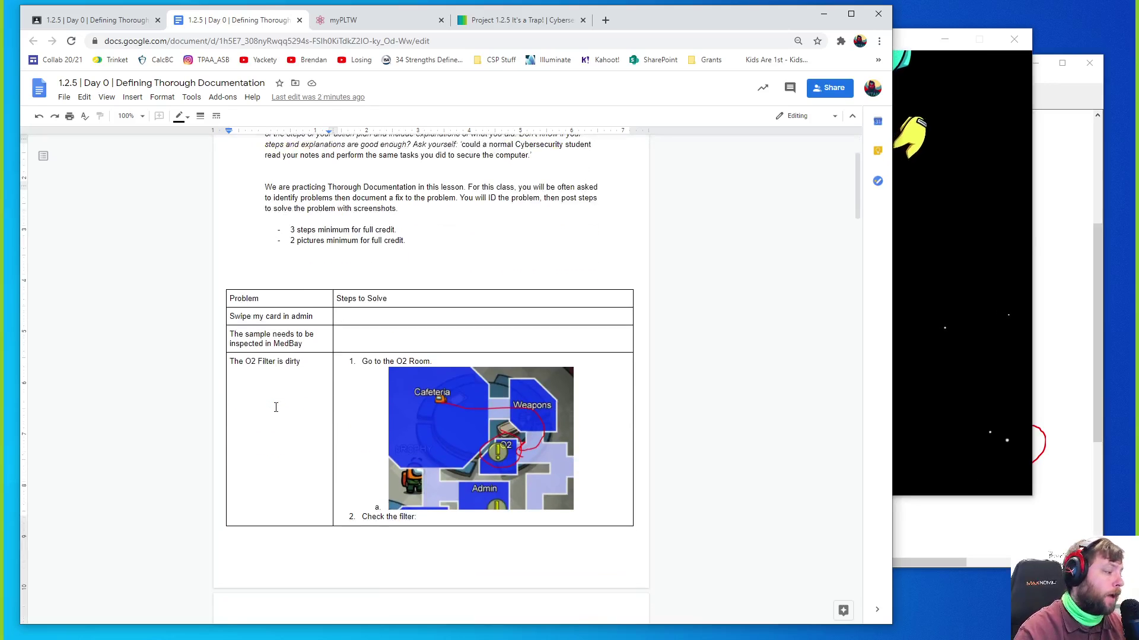
pyautogui.scroll(-3, 276, 406)
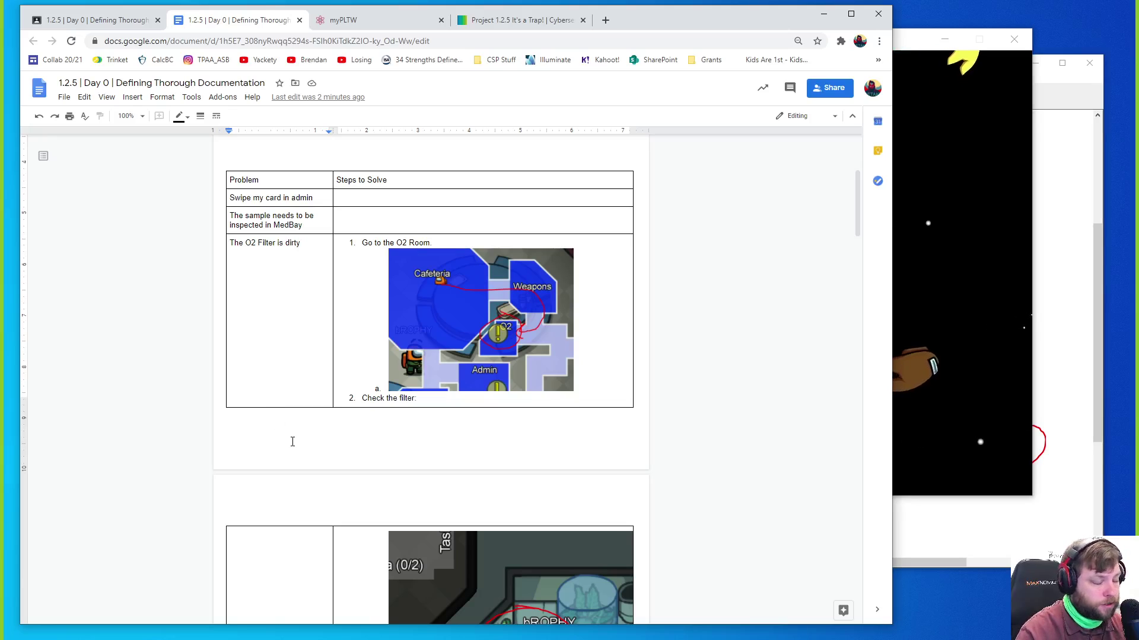
pyautogui.scroll(-2, 334, 456)
pyautogui.scroll(-2, 337, 449)
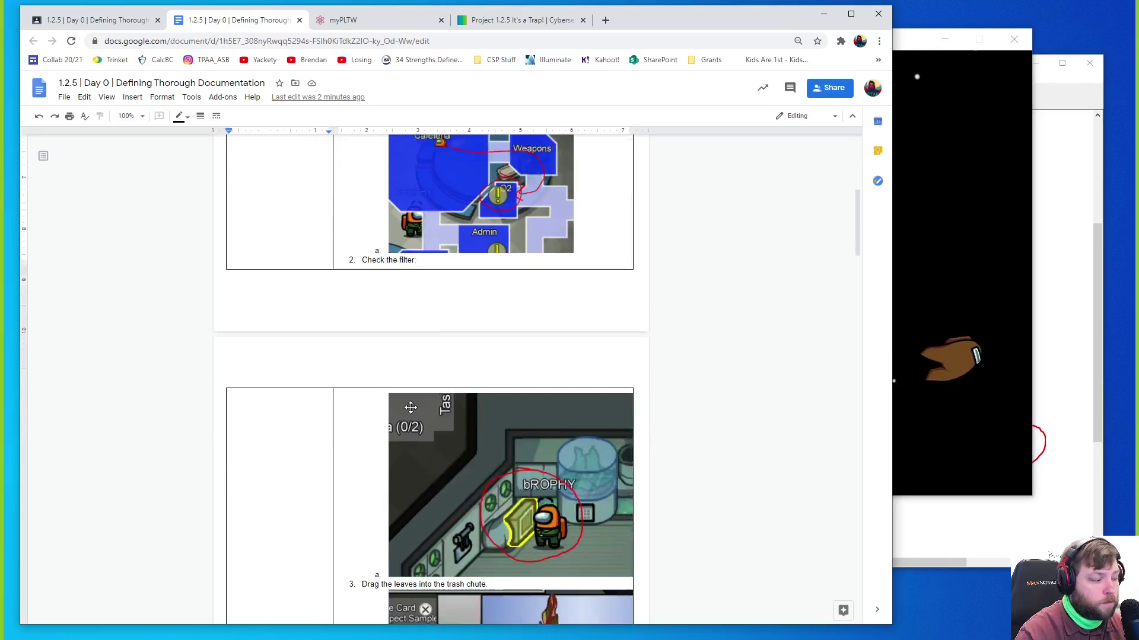
pyautogui.scroll(-1, 340, 441)
pyautogui.scroll(-1, 344, 432)
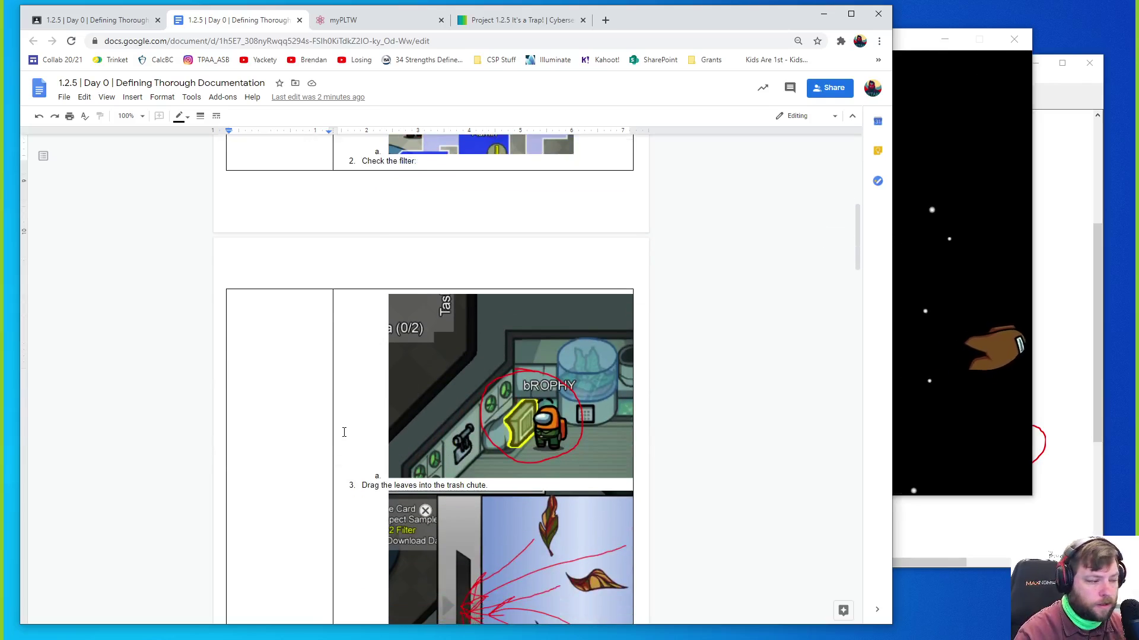
# Deselect the leaves screenshot while scrolling the O2 Filter steps down to step 4 'Verify task complete.'
pyautogui.click(270, 410)
pyautogui.scroll(4, 271, 410)
pyautogui.scroll(-3, 270, 407)
pyautogui.scroll(-1, 270, 409)
pyautogui.scroll(-2, 269, 412)
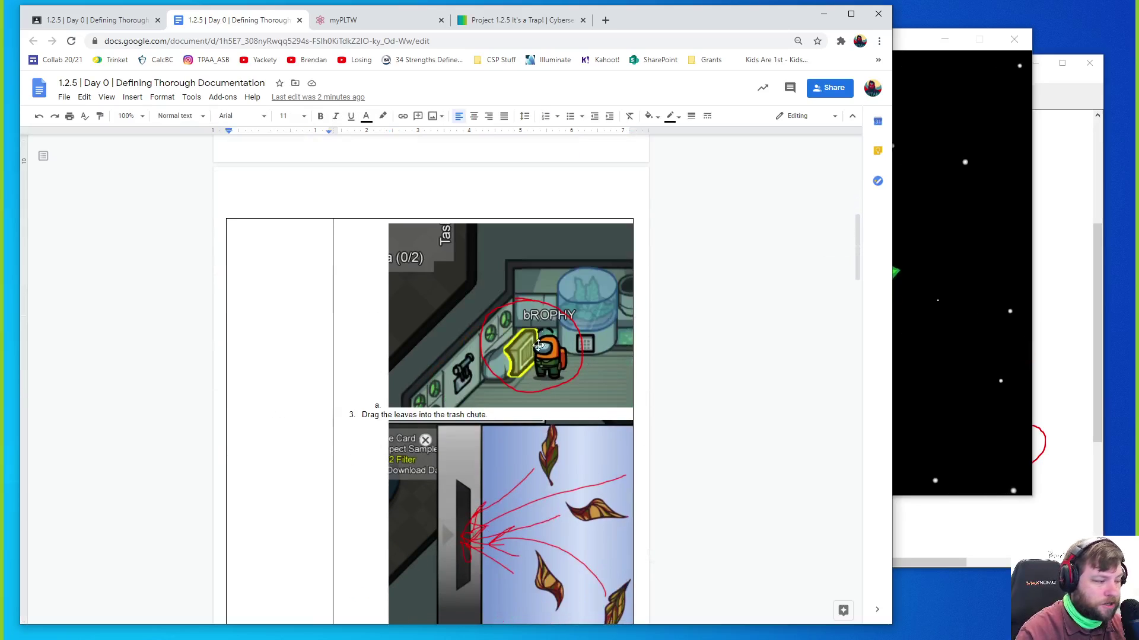
pyautogui.scroll(-1, 464, 459)
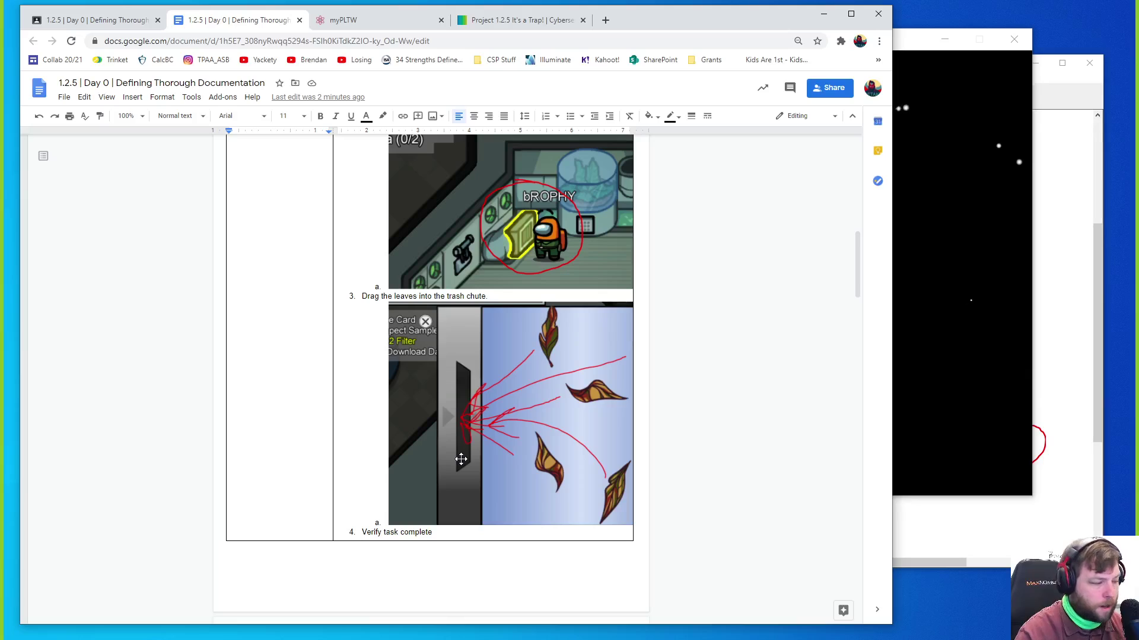